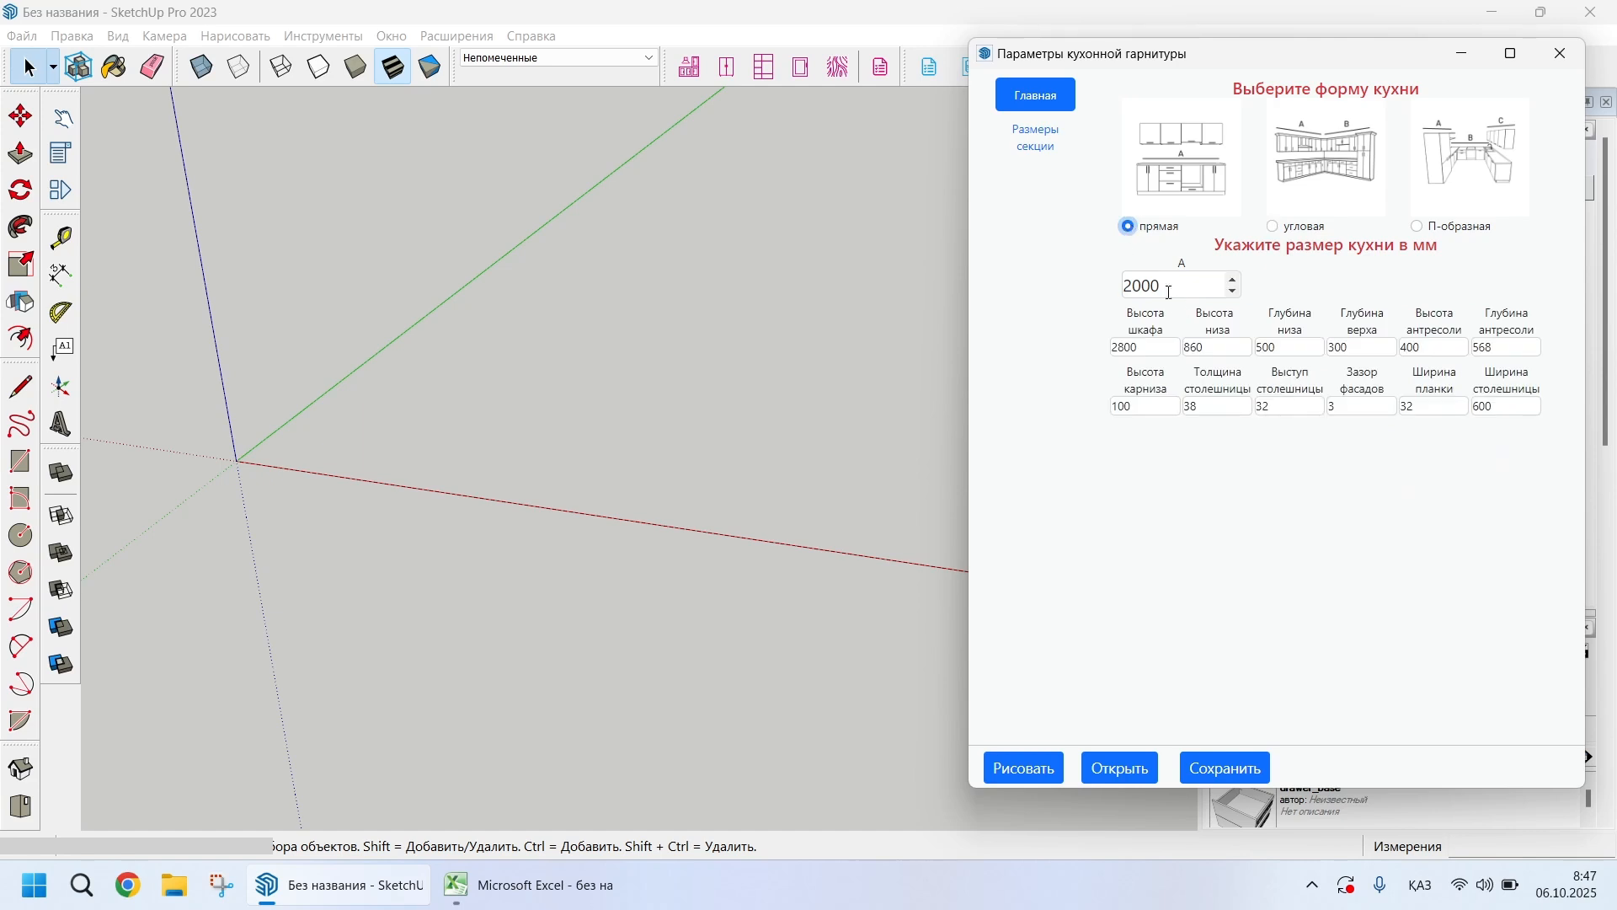
{"action": "key", "text": "Tab"}
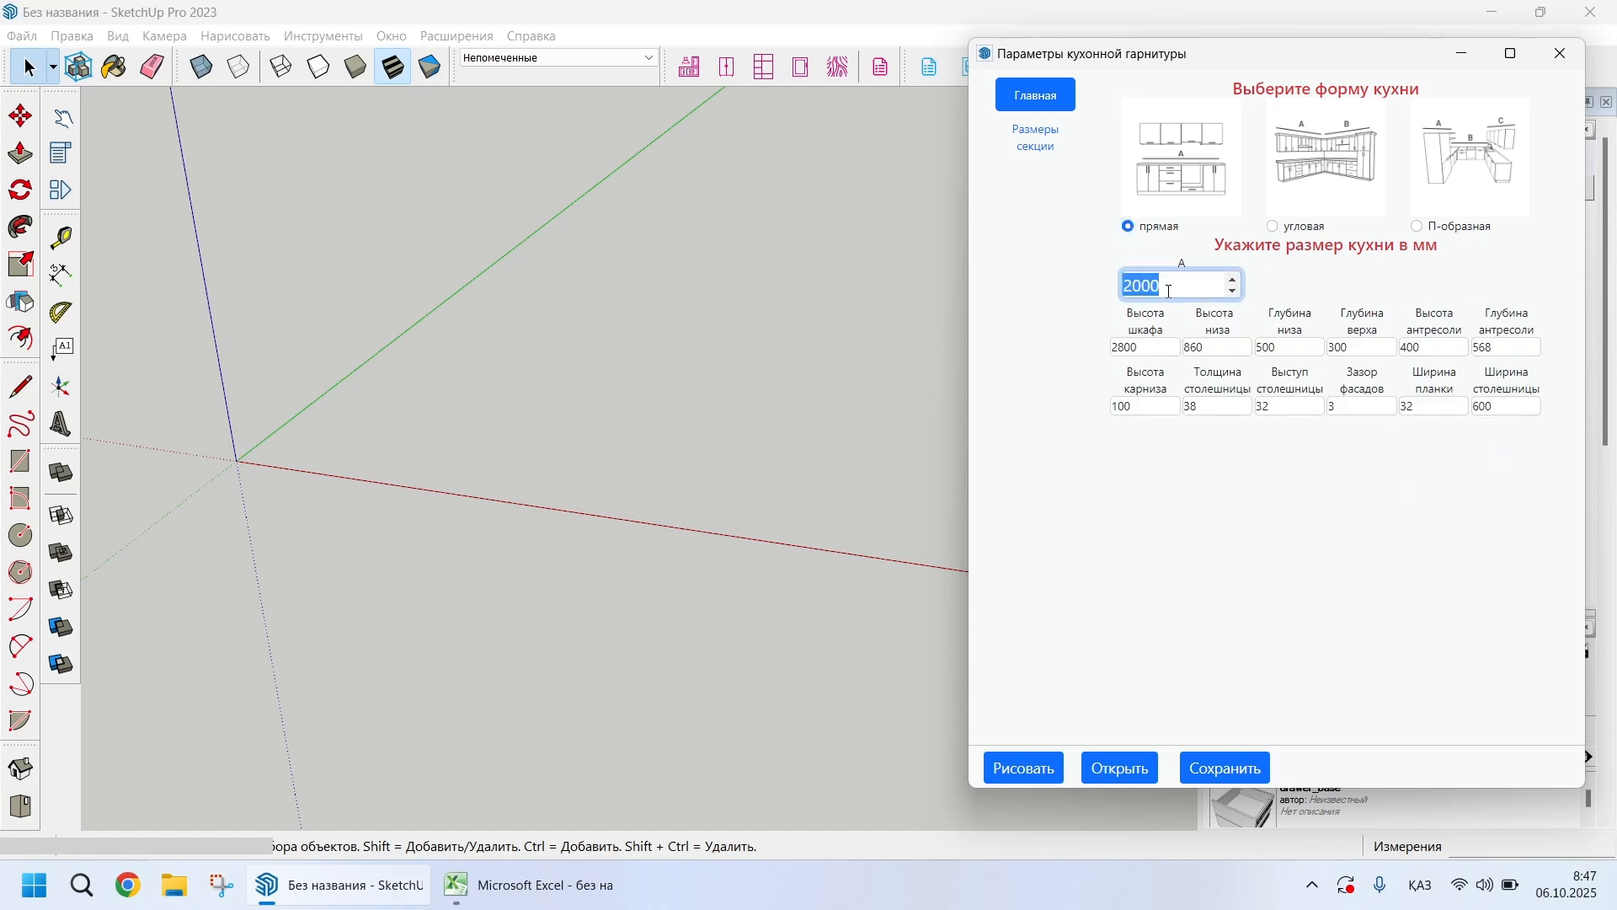
{"action": "left_click", "coordinate": [1177, 286]}
{"action": "double_click", "coordinate": [1176, 291]}
{"action": "double_click", "coordinate": [1148, 353]}
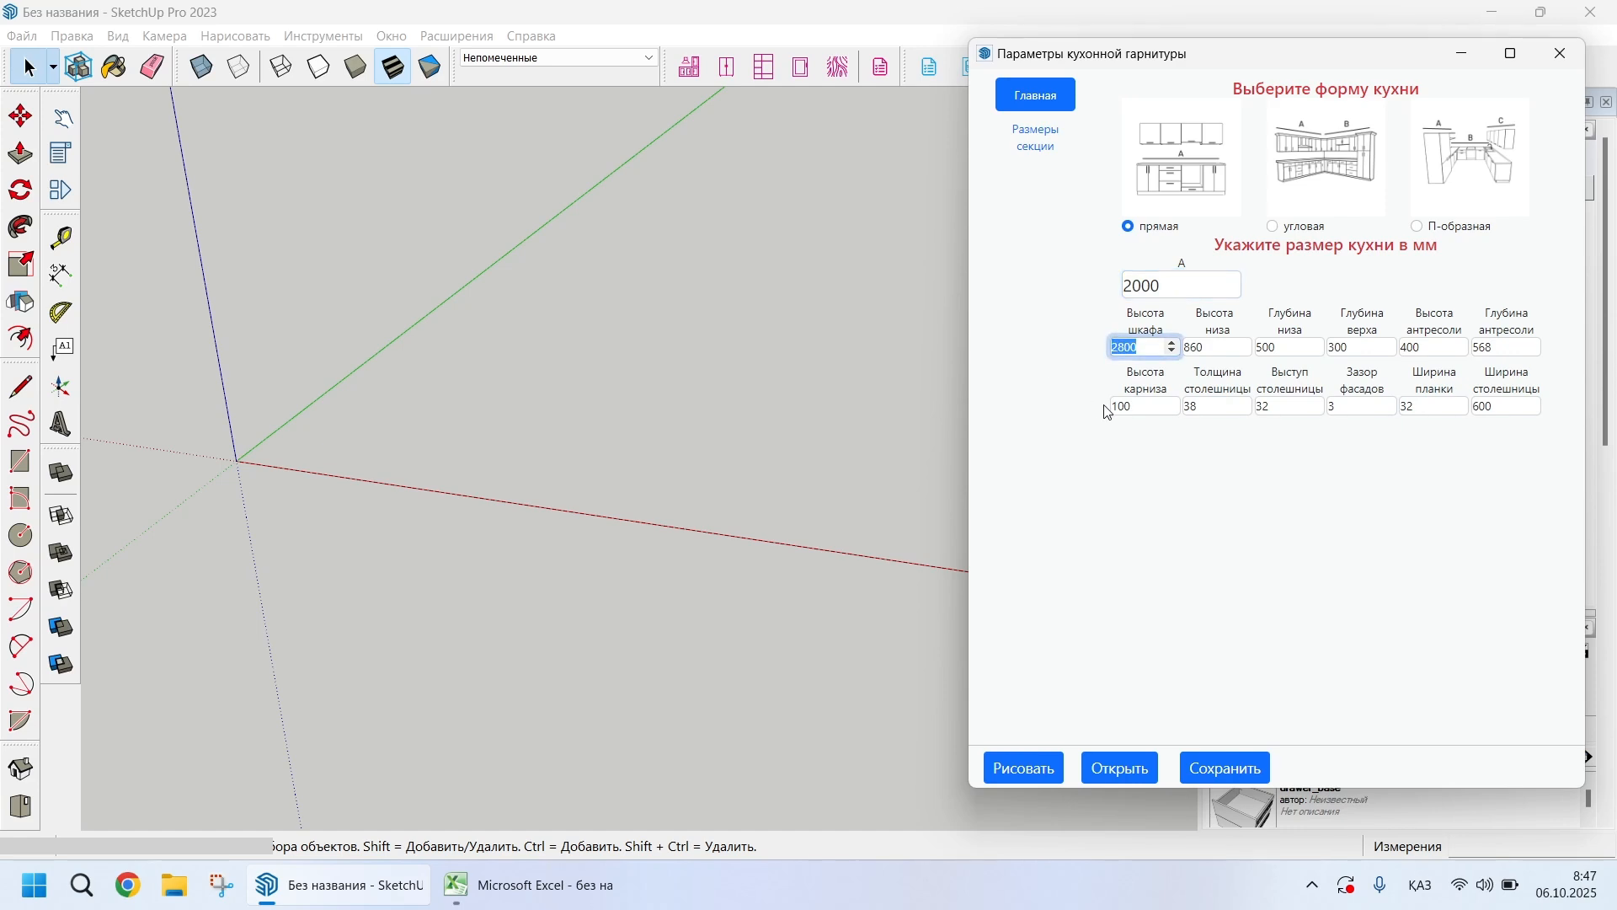
{"action": "double_click", "coordinate": [1212, 348]}
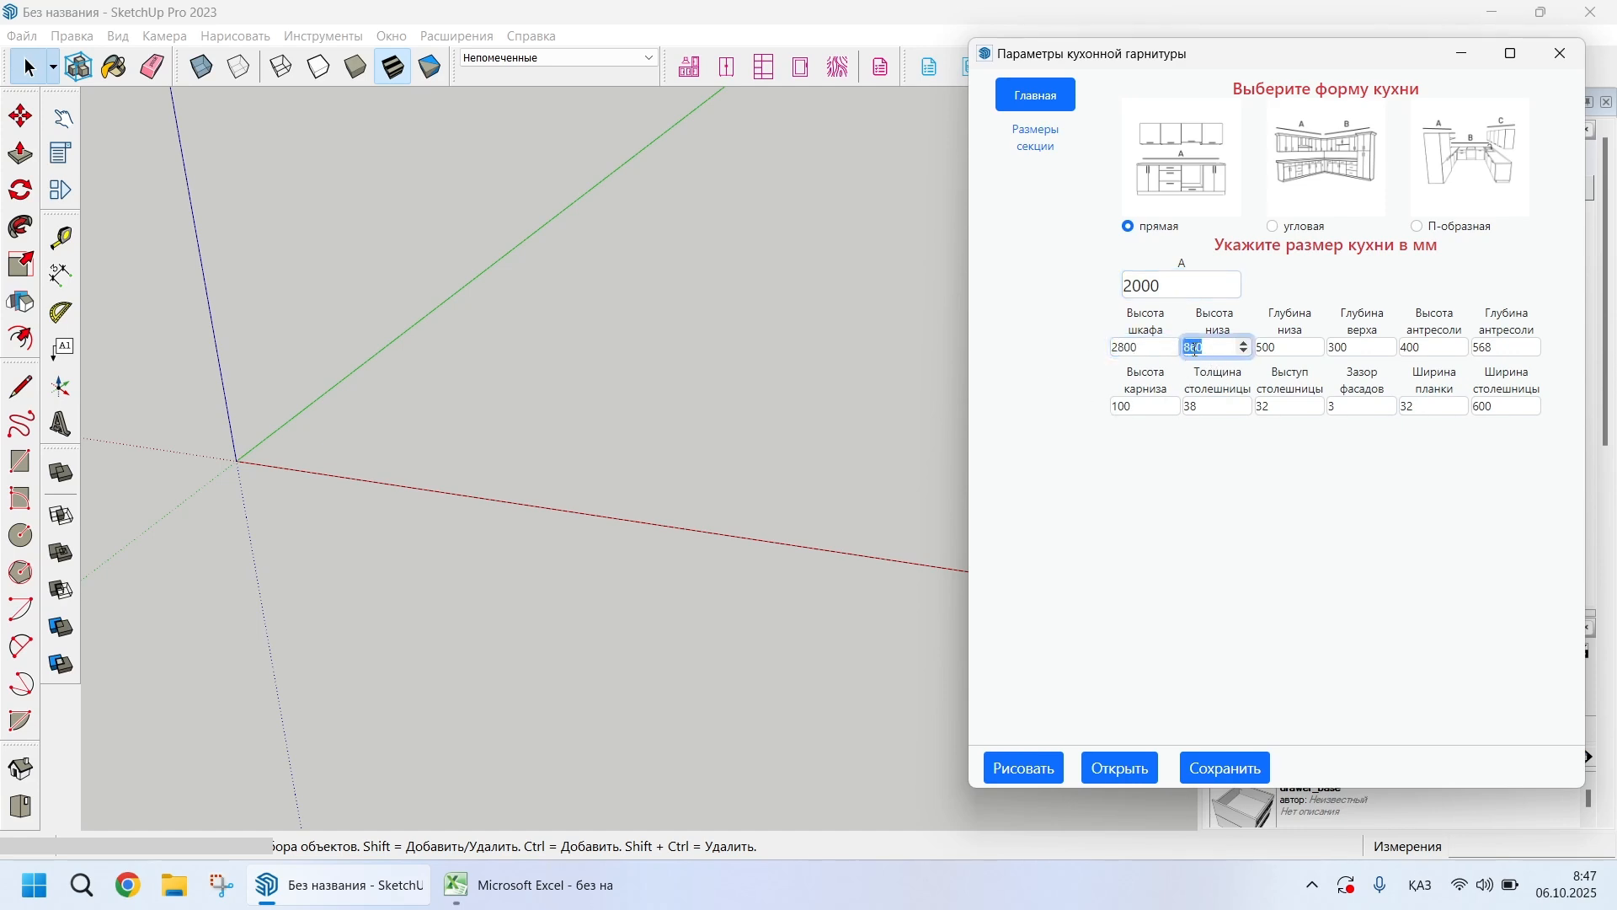
{"action": "left_click", "coordinate": [1134, 349]}
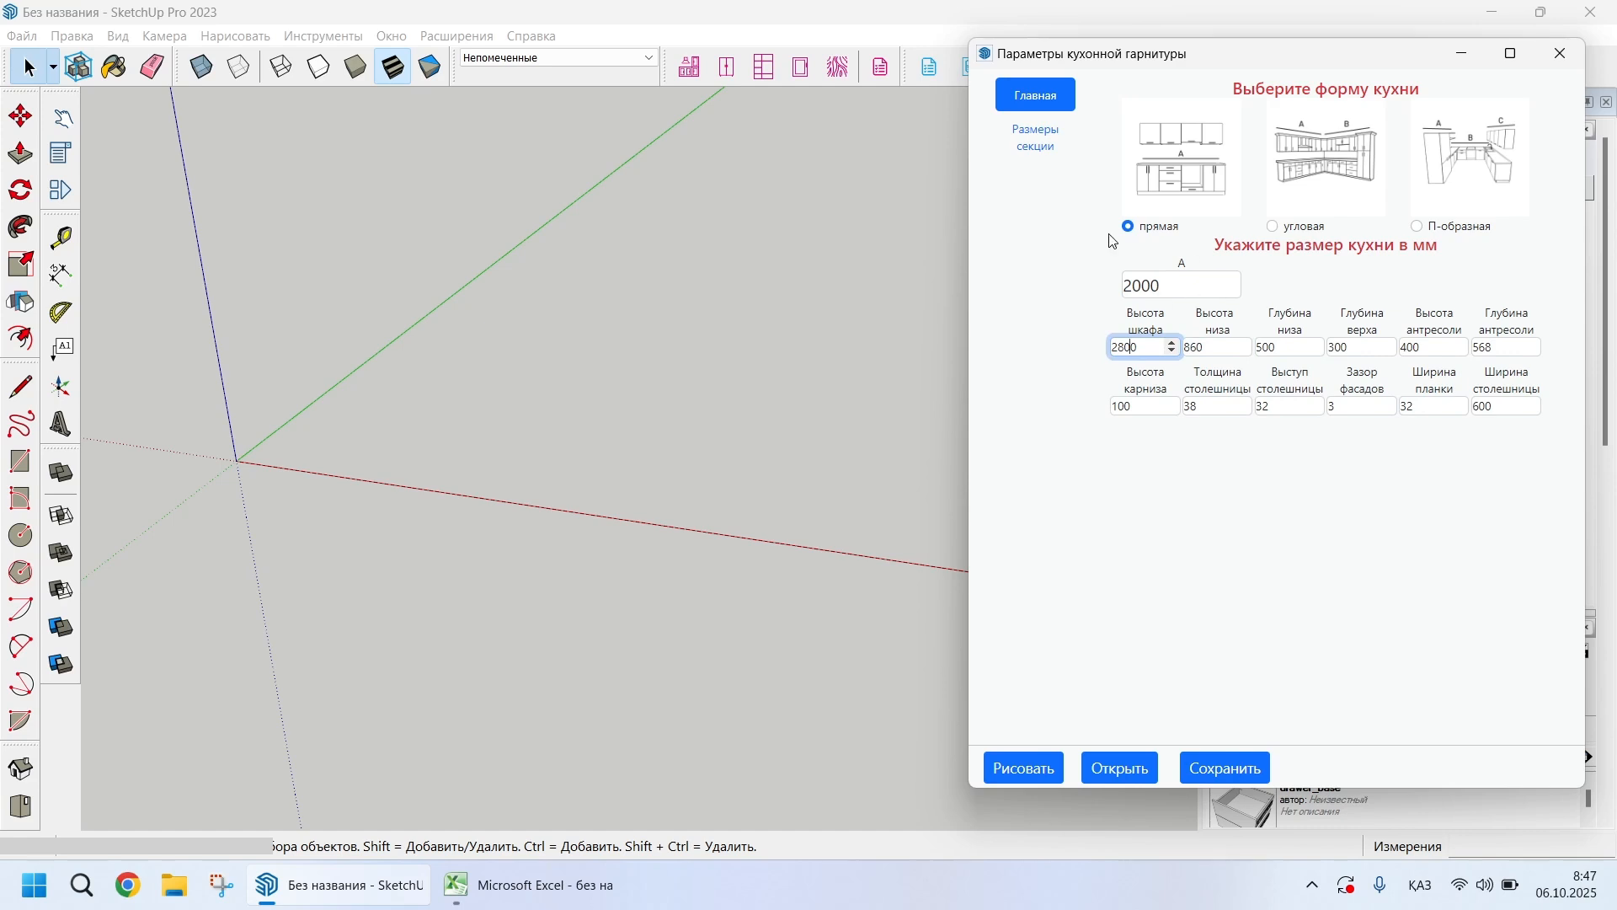
Divide the lower row of the straight kitchen into four sections, each 500 mm wide
{"action": "left_click", "coordinate": [1045, 145]}
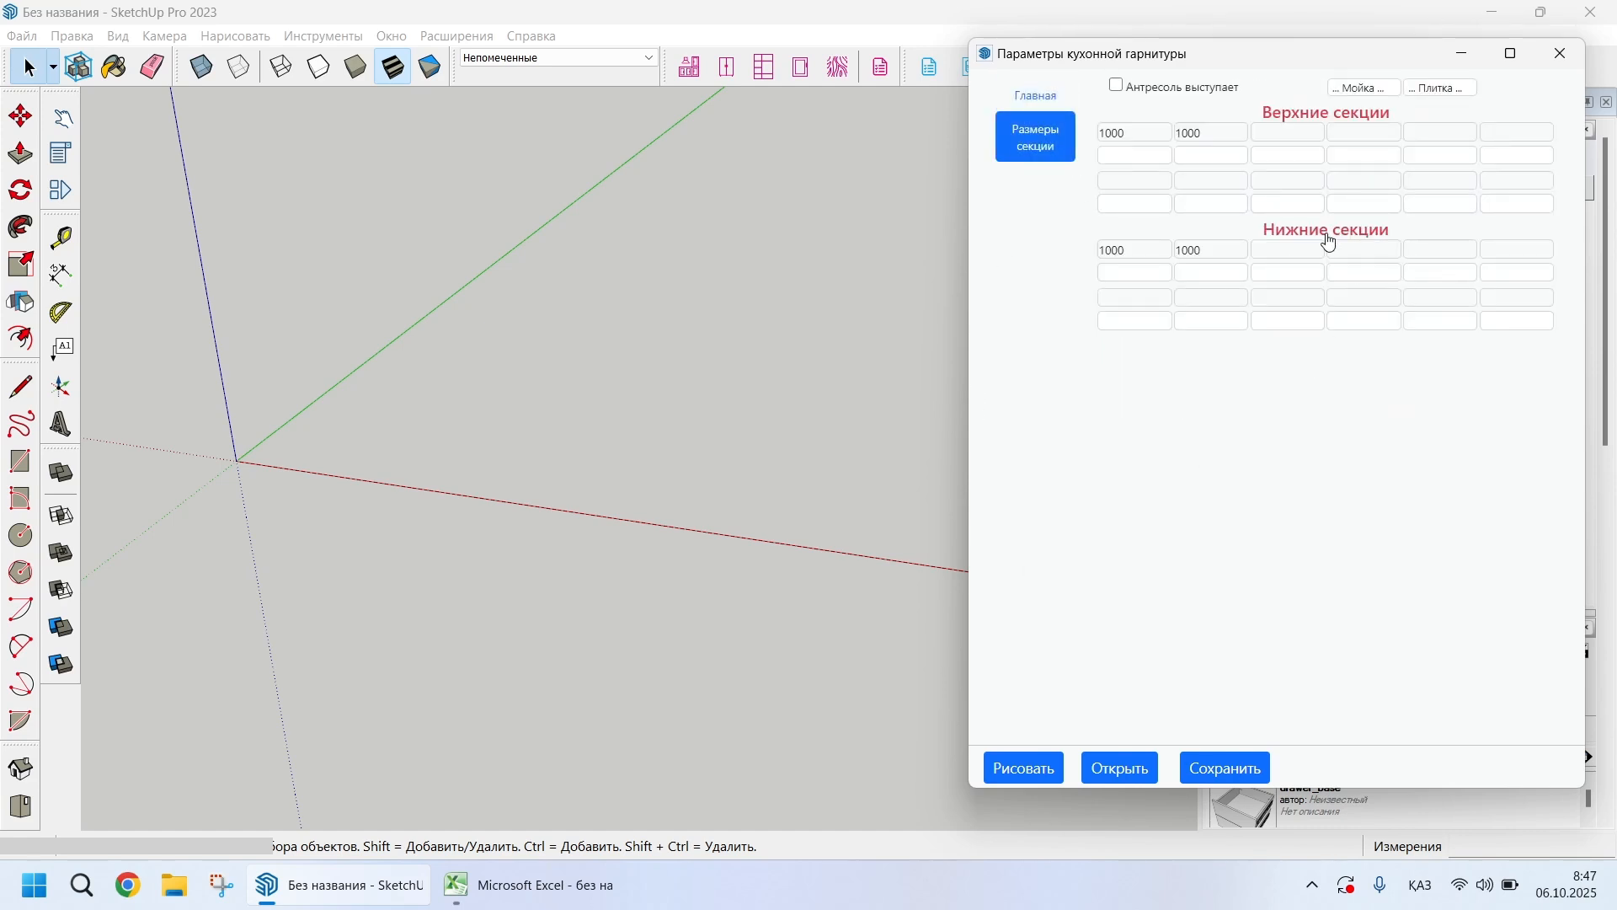
{"action": "double_click", "coordinate": [1134, 251]}
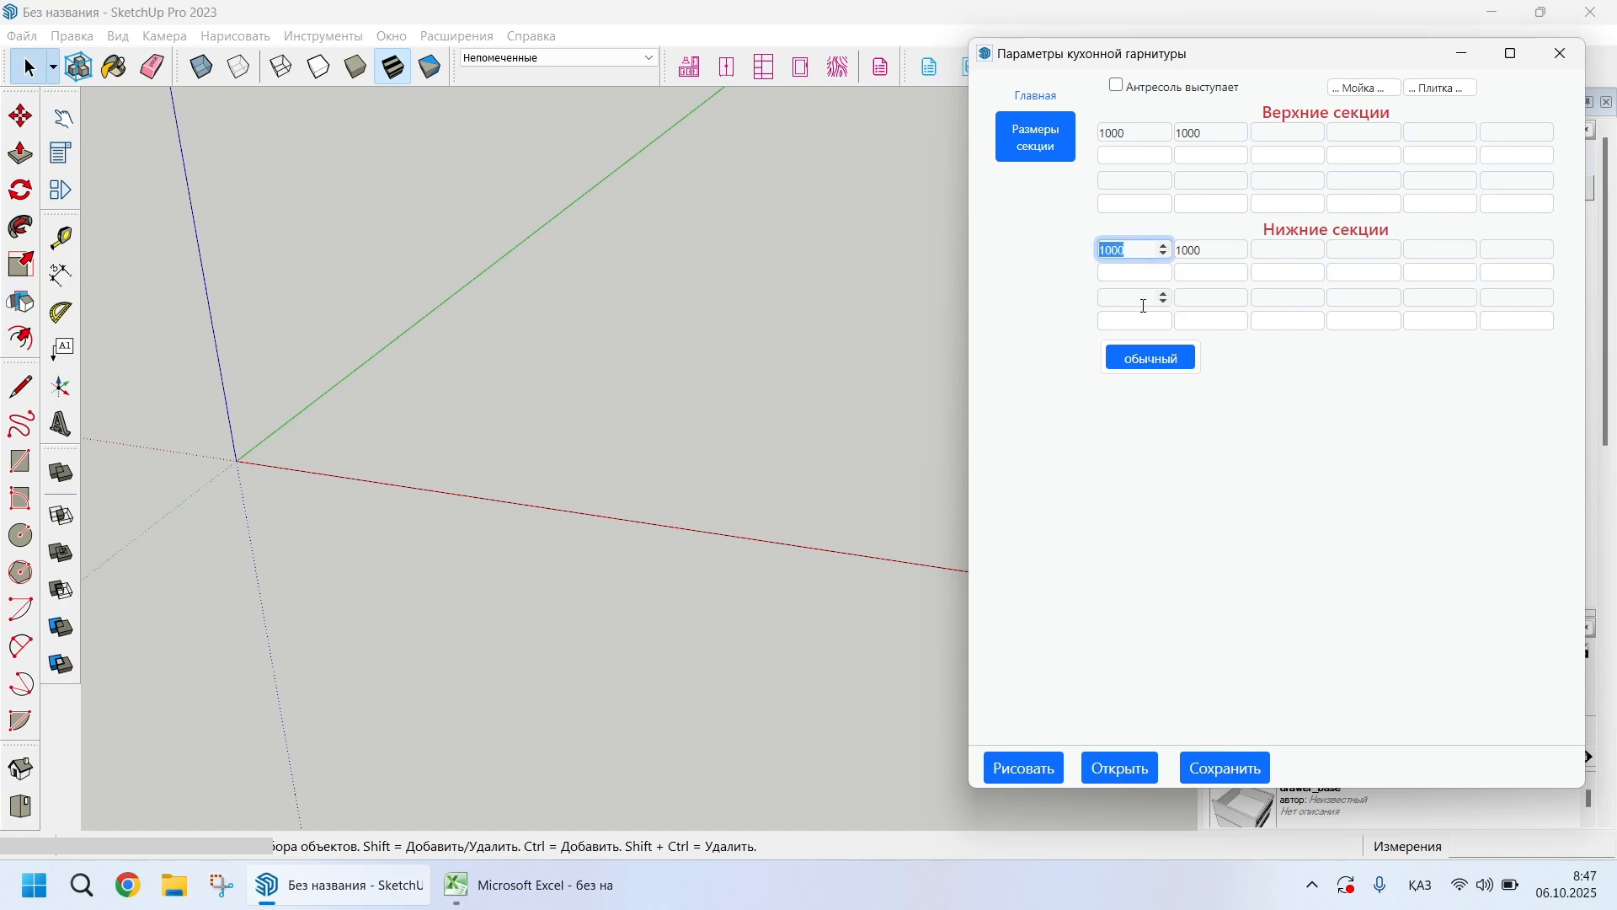
{"action": "type", "text": "500"}
{"action": "double_click", "coordinate": [1183, 254]}
{"action": "type", "text": "500"}
{"action": "key", "text": "Tab"}
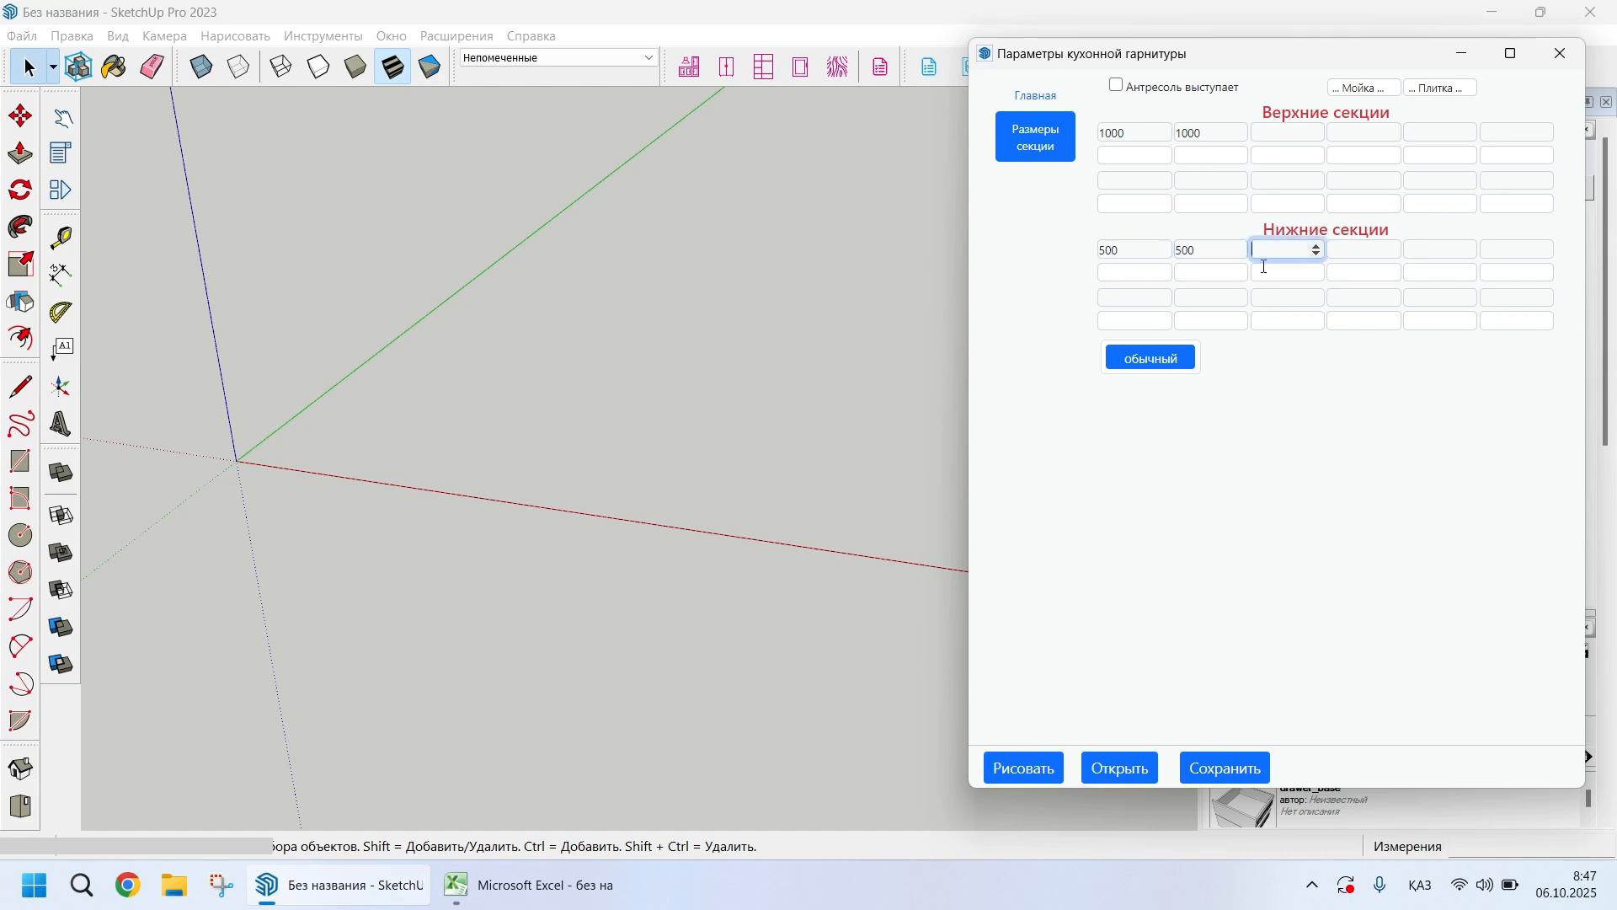
{"action": "key", "text": "Tab"}
{"action": "type", "text": "5"}
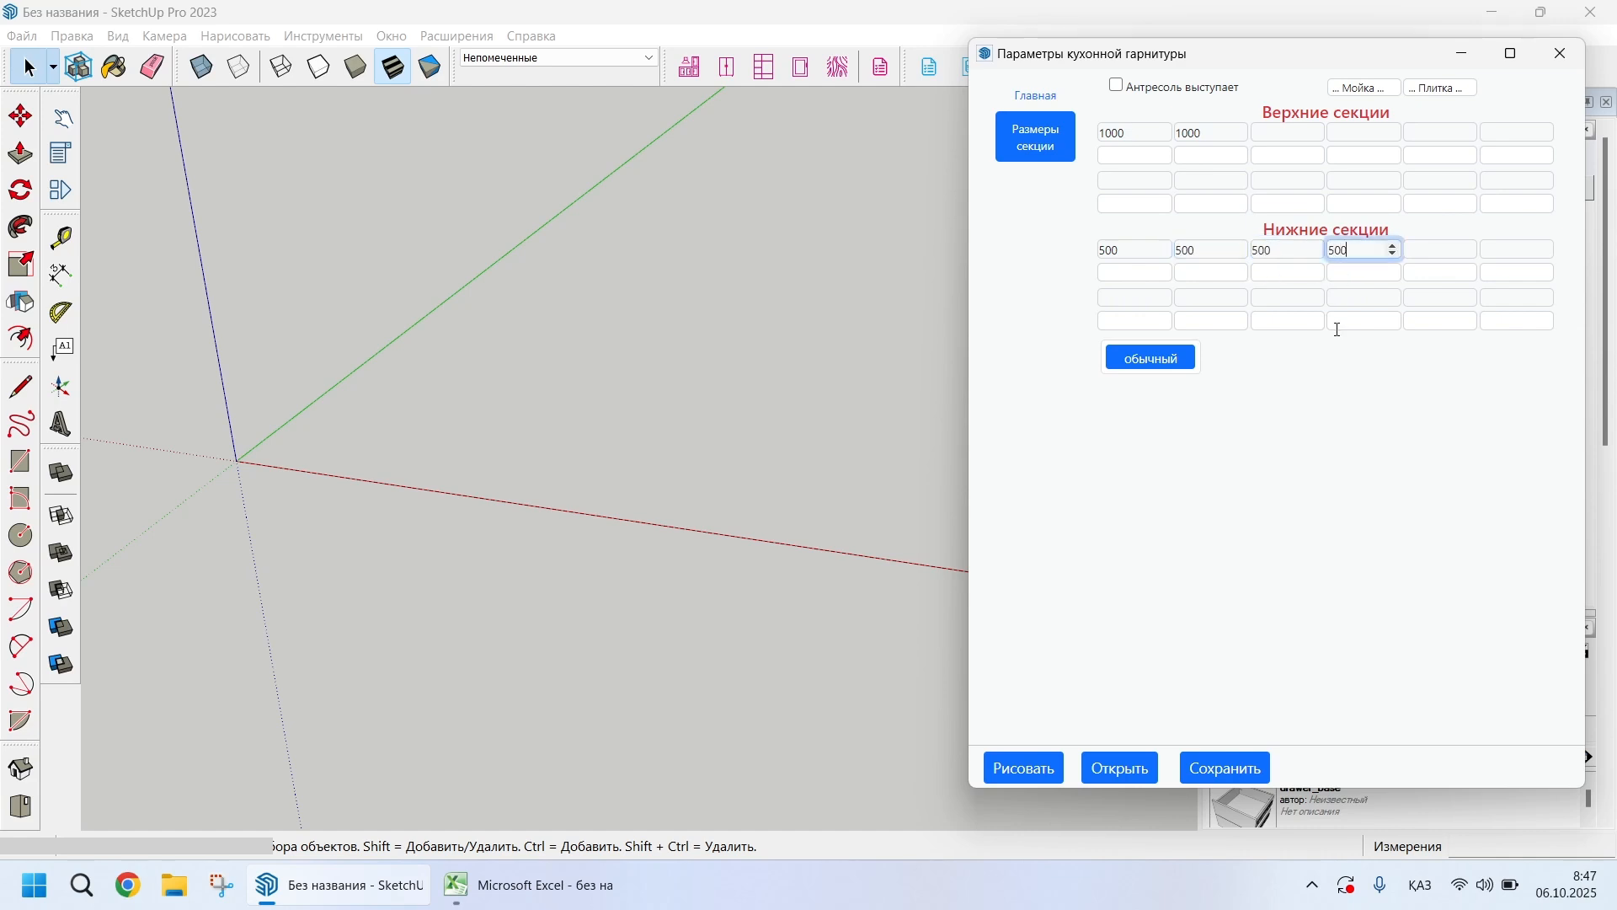
Assign the обычный type "1 большой 2 маленький" to the first lower section and "универсальный" to the other three
{"action": "left_click", "coordinate": [1150, 358]}
{"action": "left_click", "coordinate": [1151, 510]}
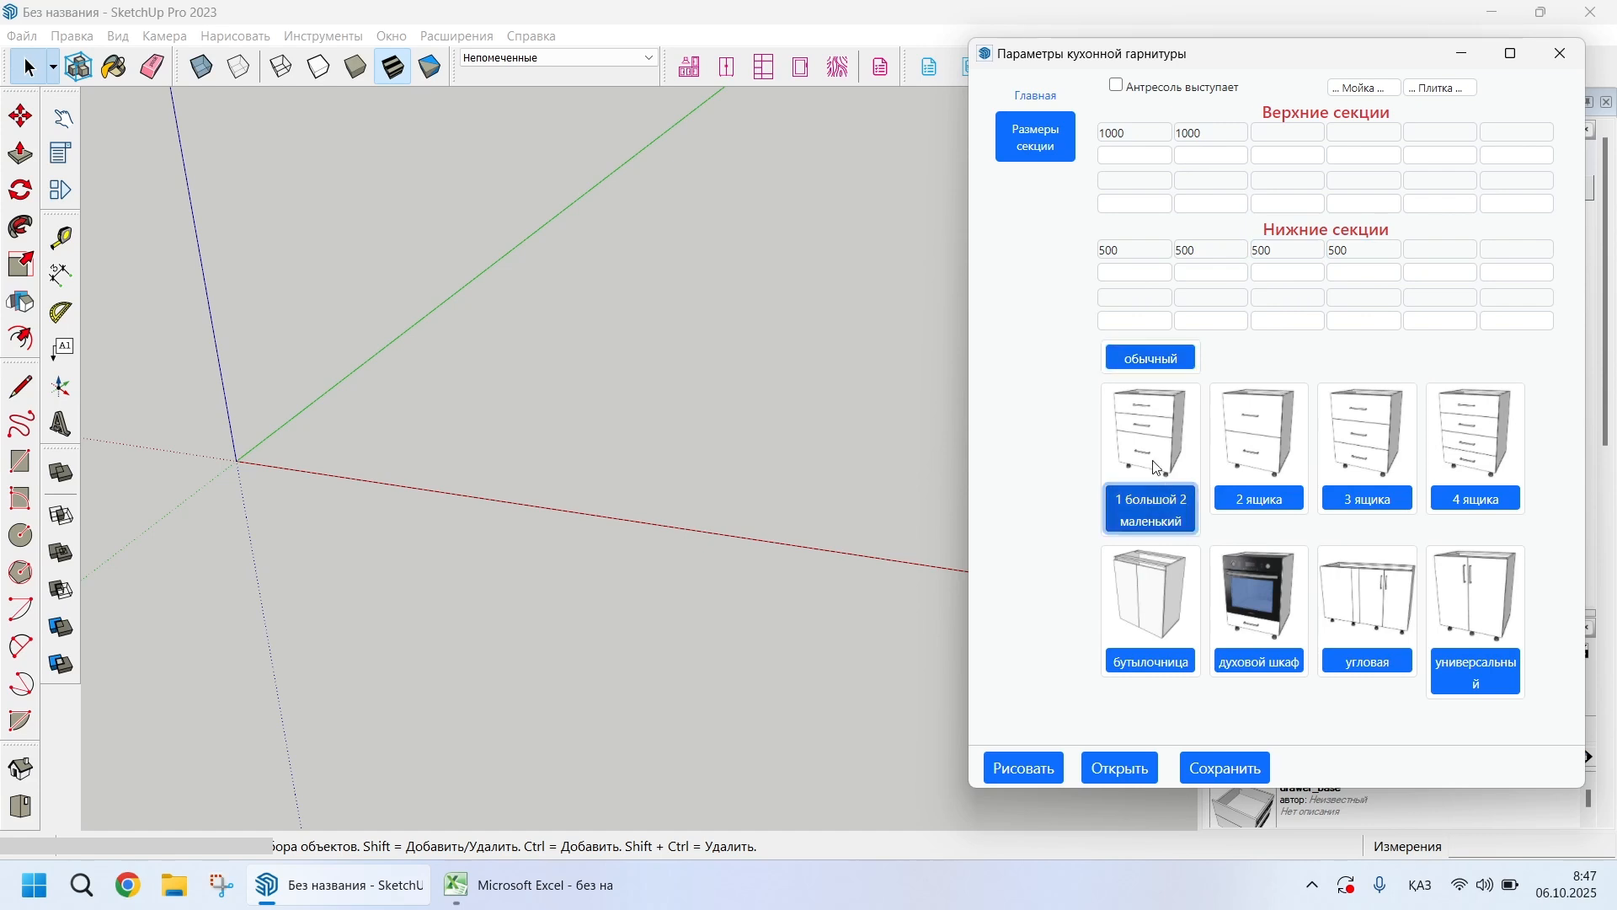
{"action": "left_click", "coordinate": [1116, 272]}
{"action": "left_click", "coordinate": [1210, 273]}
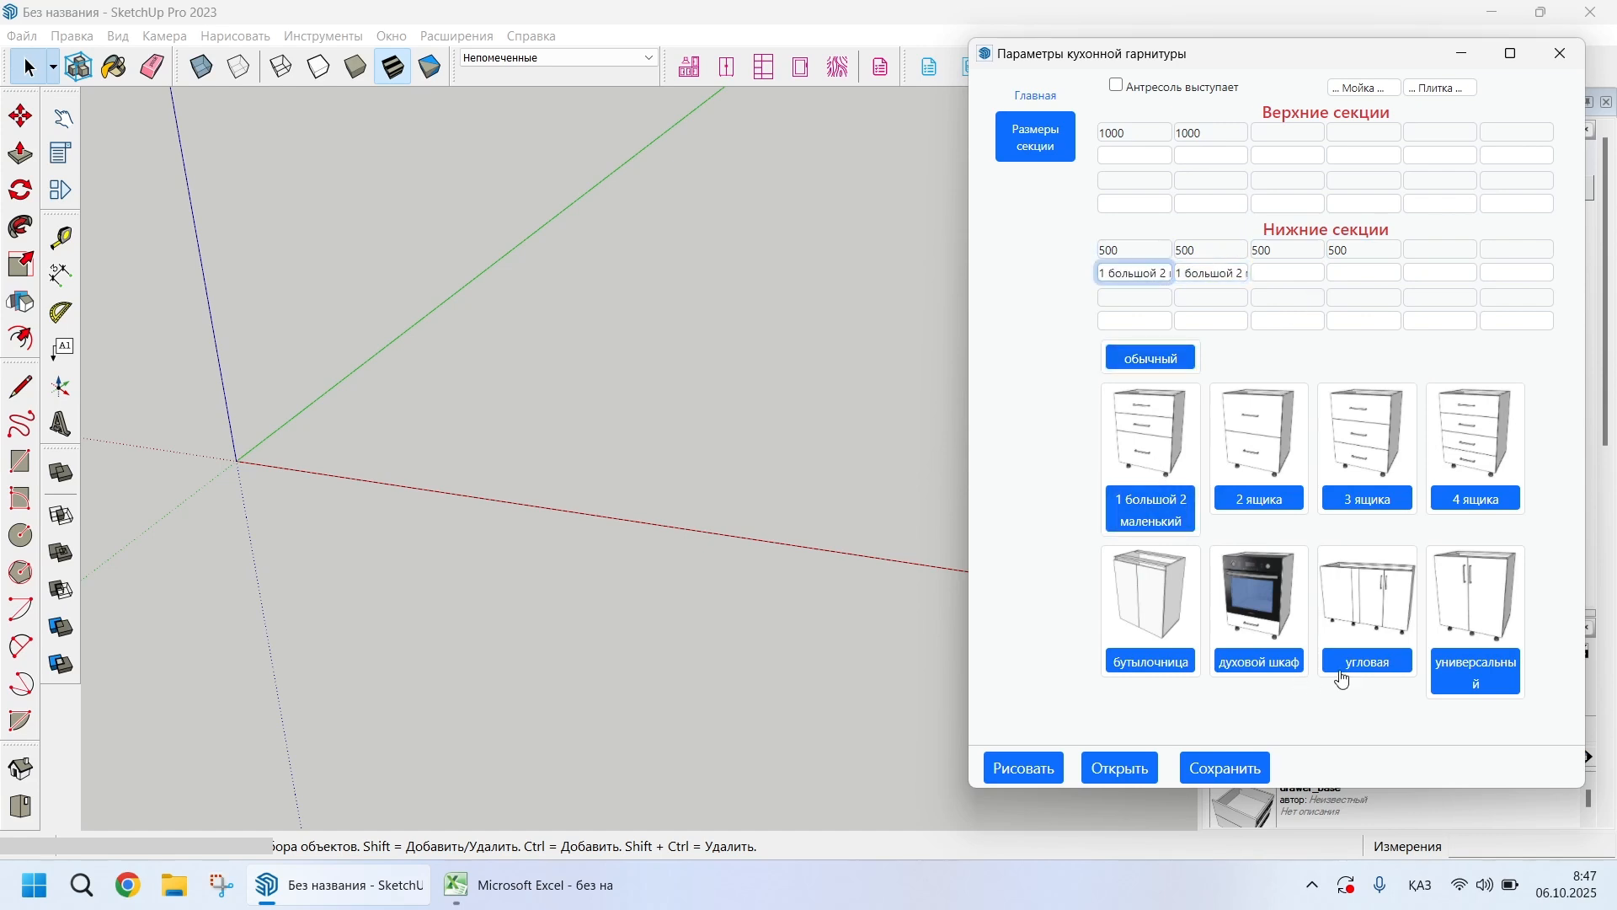
{"action": "left_click", "coordinate": [1464, 661]}
{"action": "left_click", "coordinate": [1308, 272]}
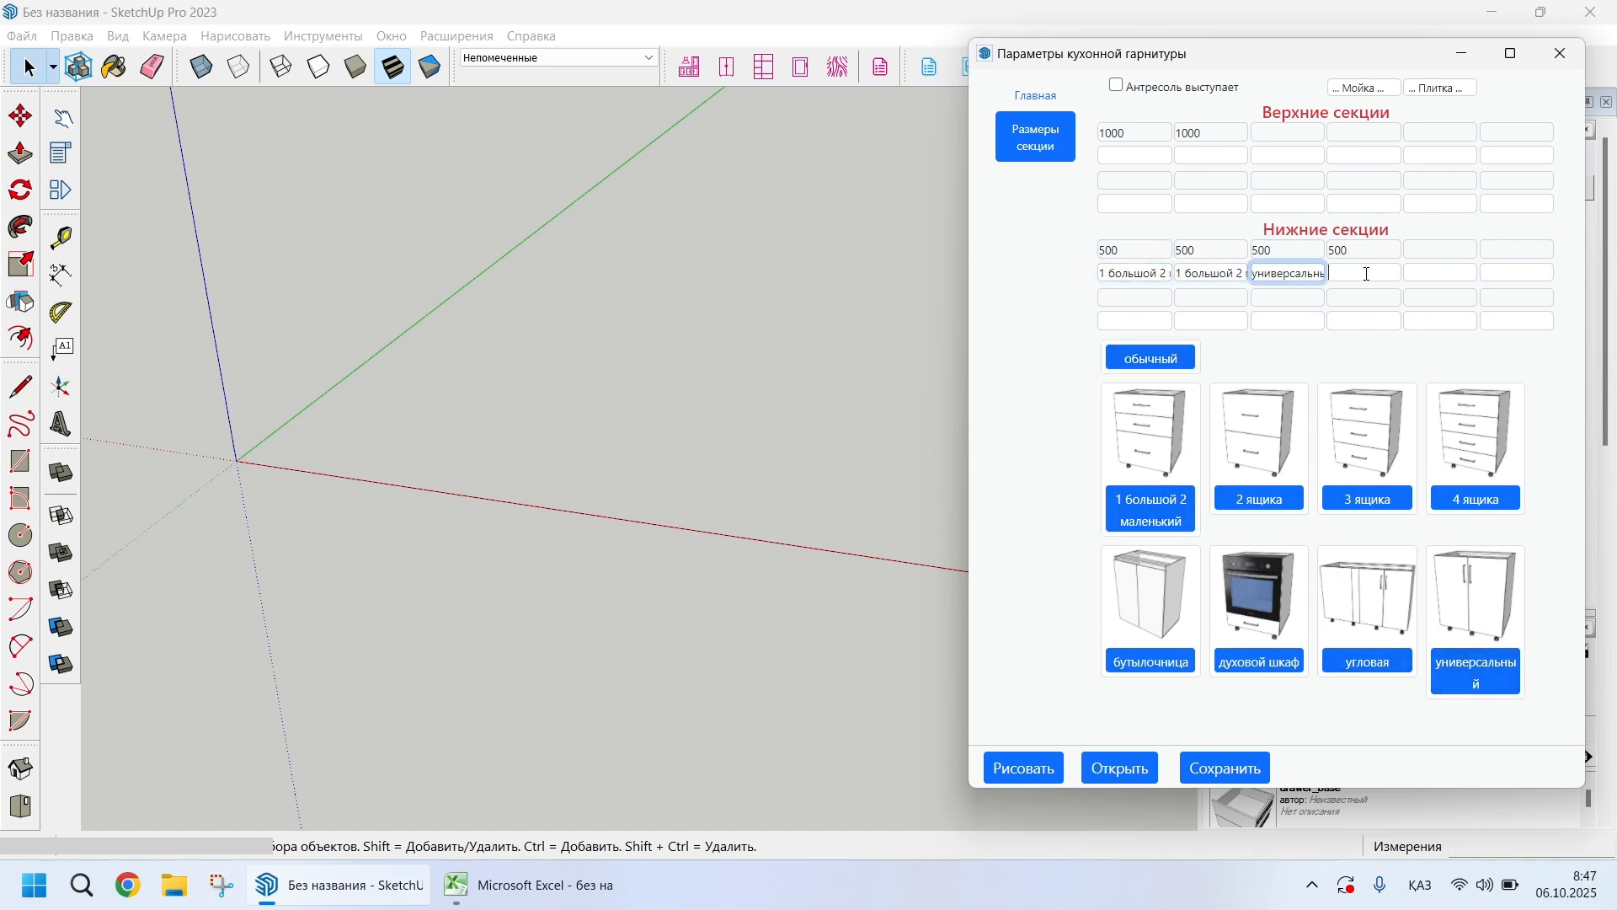
{"action": "left_click", "coordinate": [1365, 273]}
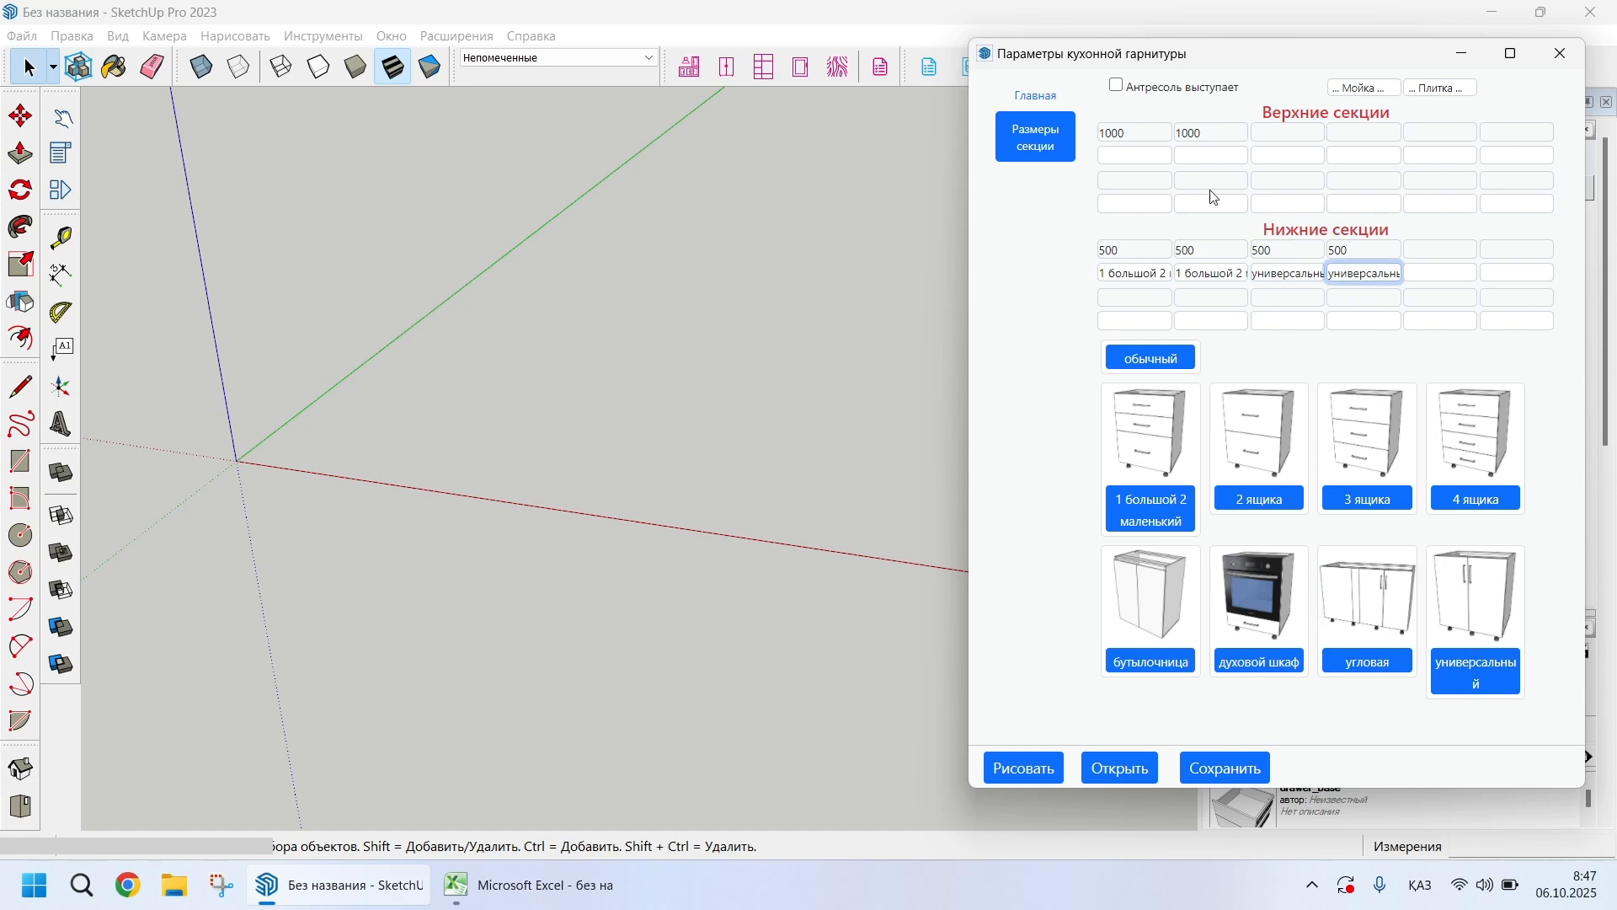
{"action": "left_click", "coordinate": [1206, 272]}
Assign the "универсальный" cabinet type с антресолью to both 1000 mm upper sections
{"action": "left_click", "coordinate": [1236, 135]}
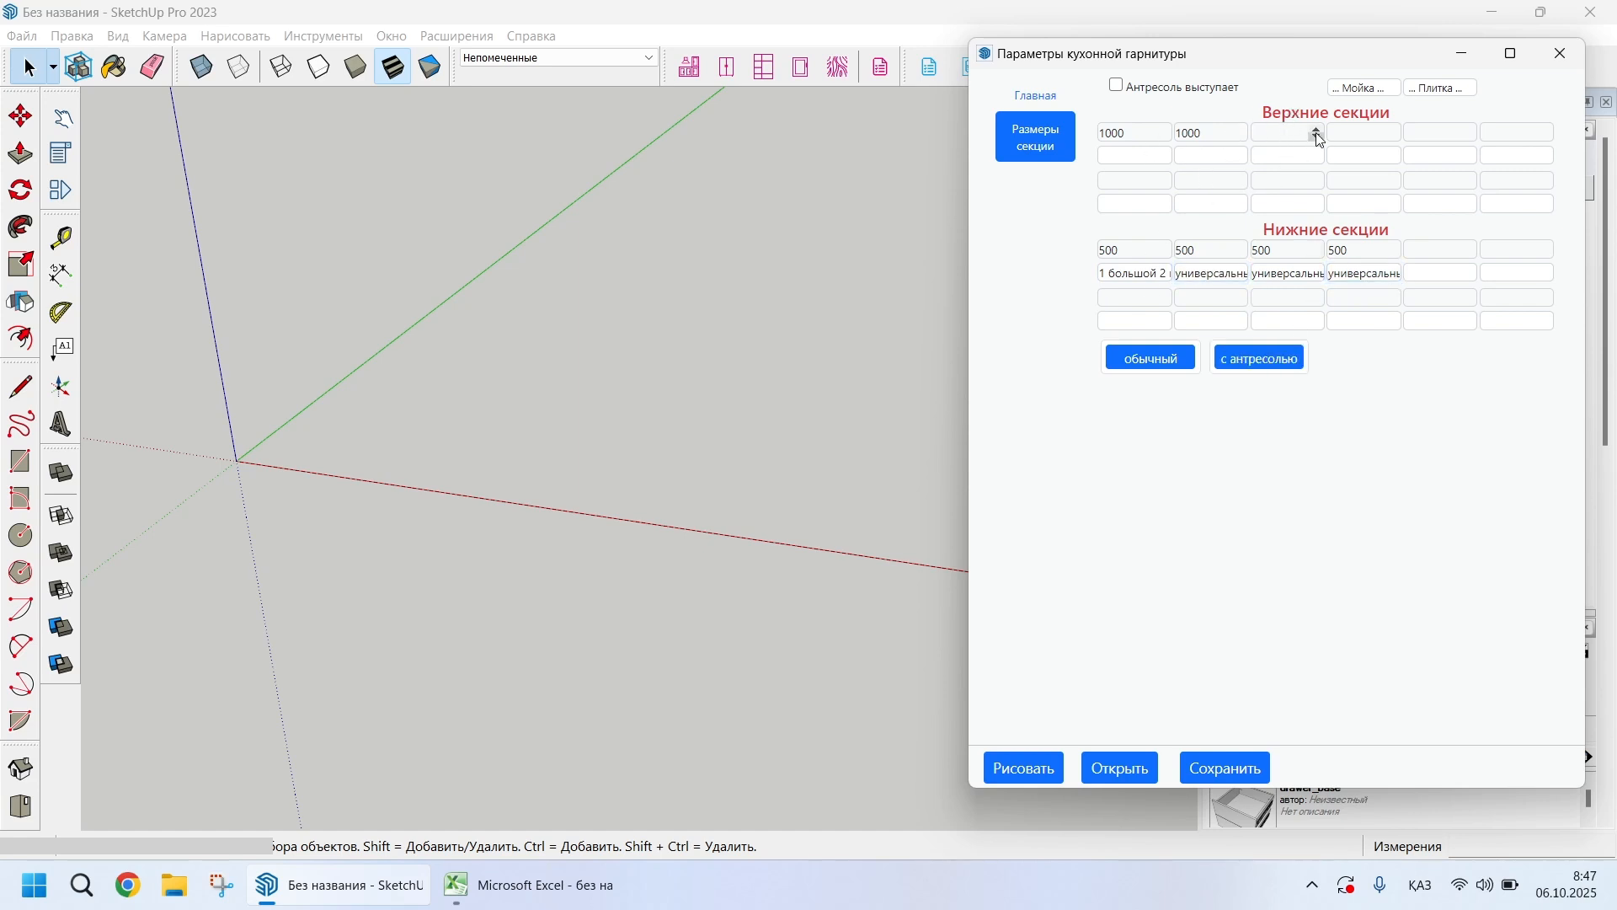
{"action": "left_click", "coordinate": [1260, 361]}
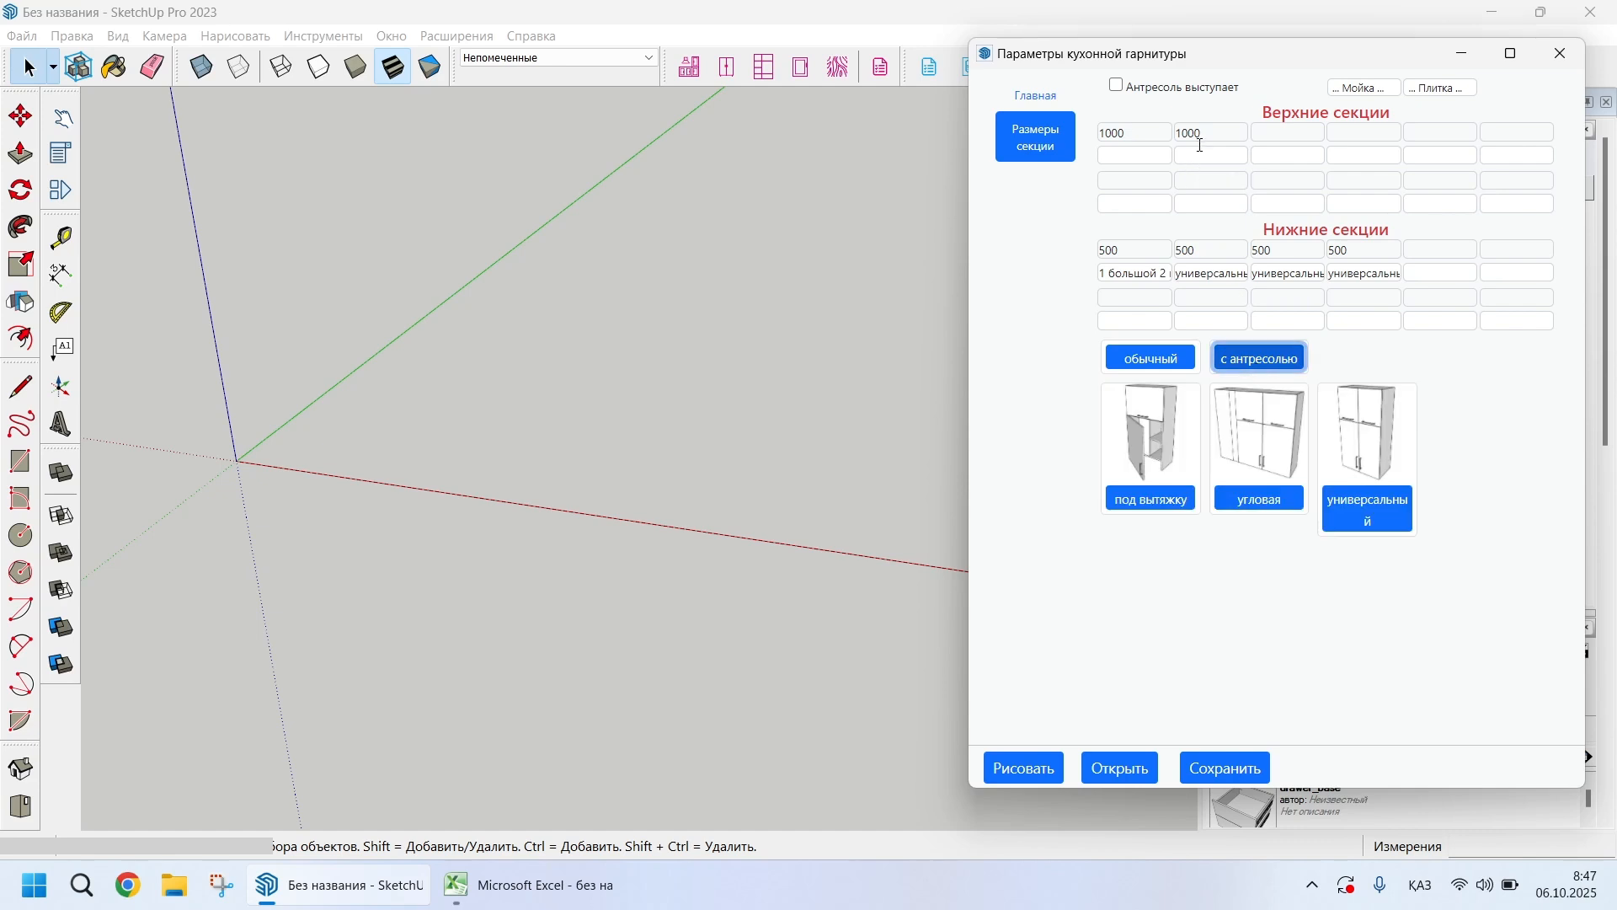
{"action": "left_click", "coordinate": [1201, 155]}
{"action": "left_click", "coordinate": [1366, 509]}
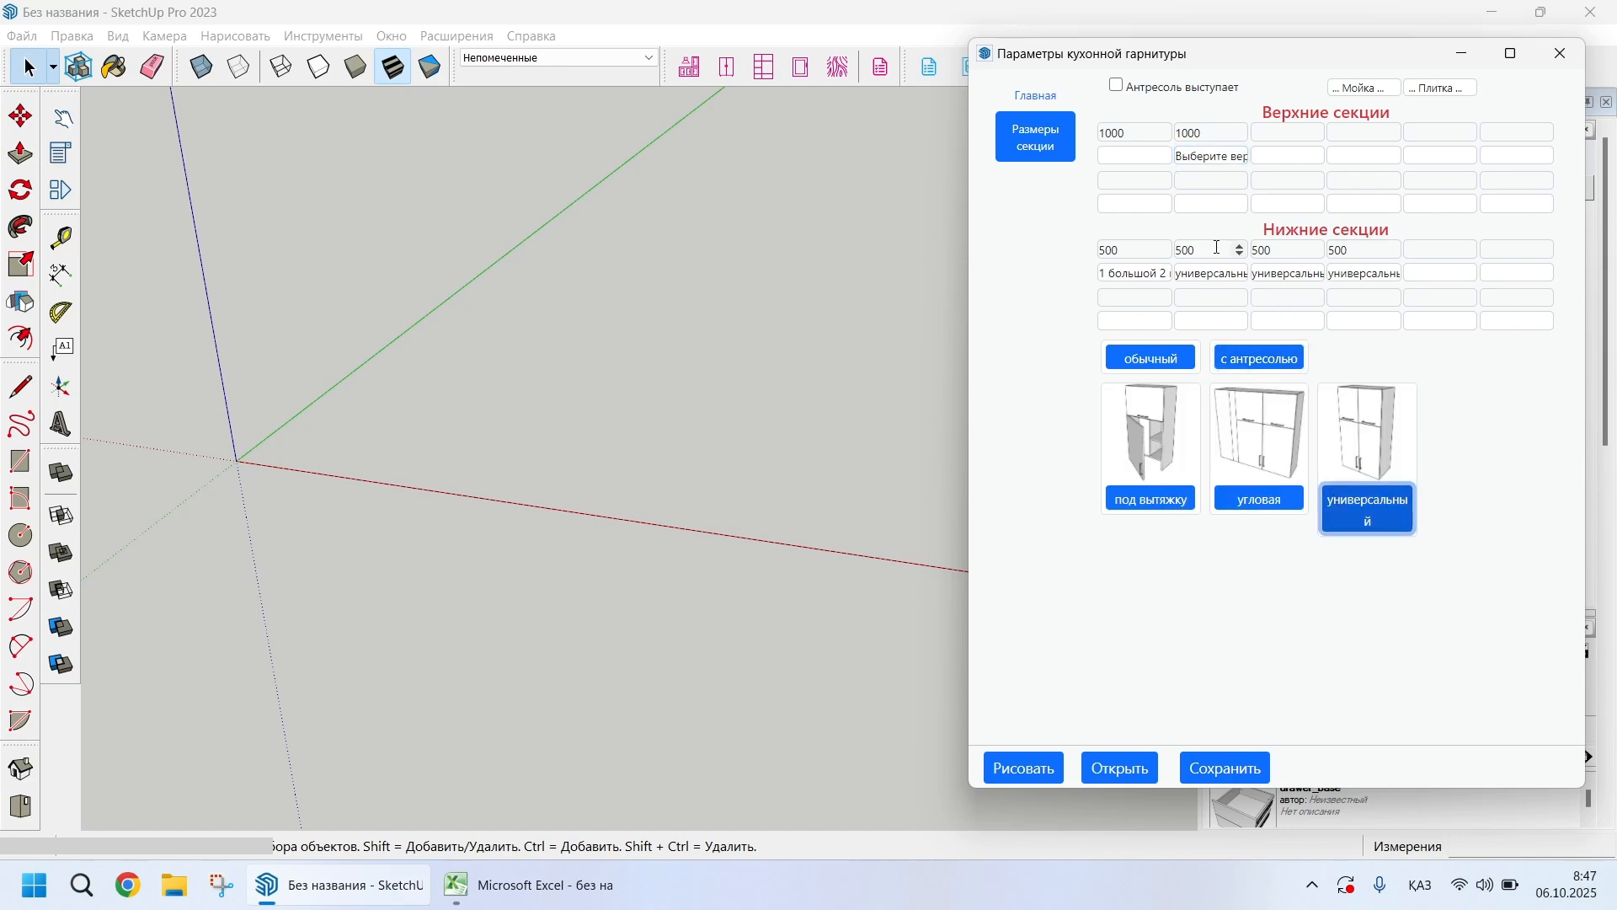
{"action": "left_click", "coordinate": [1199, 160]}
{"action": "left_click", "coordinate": [1134, 154]}
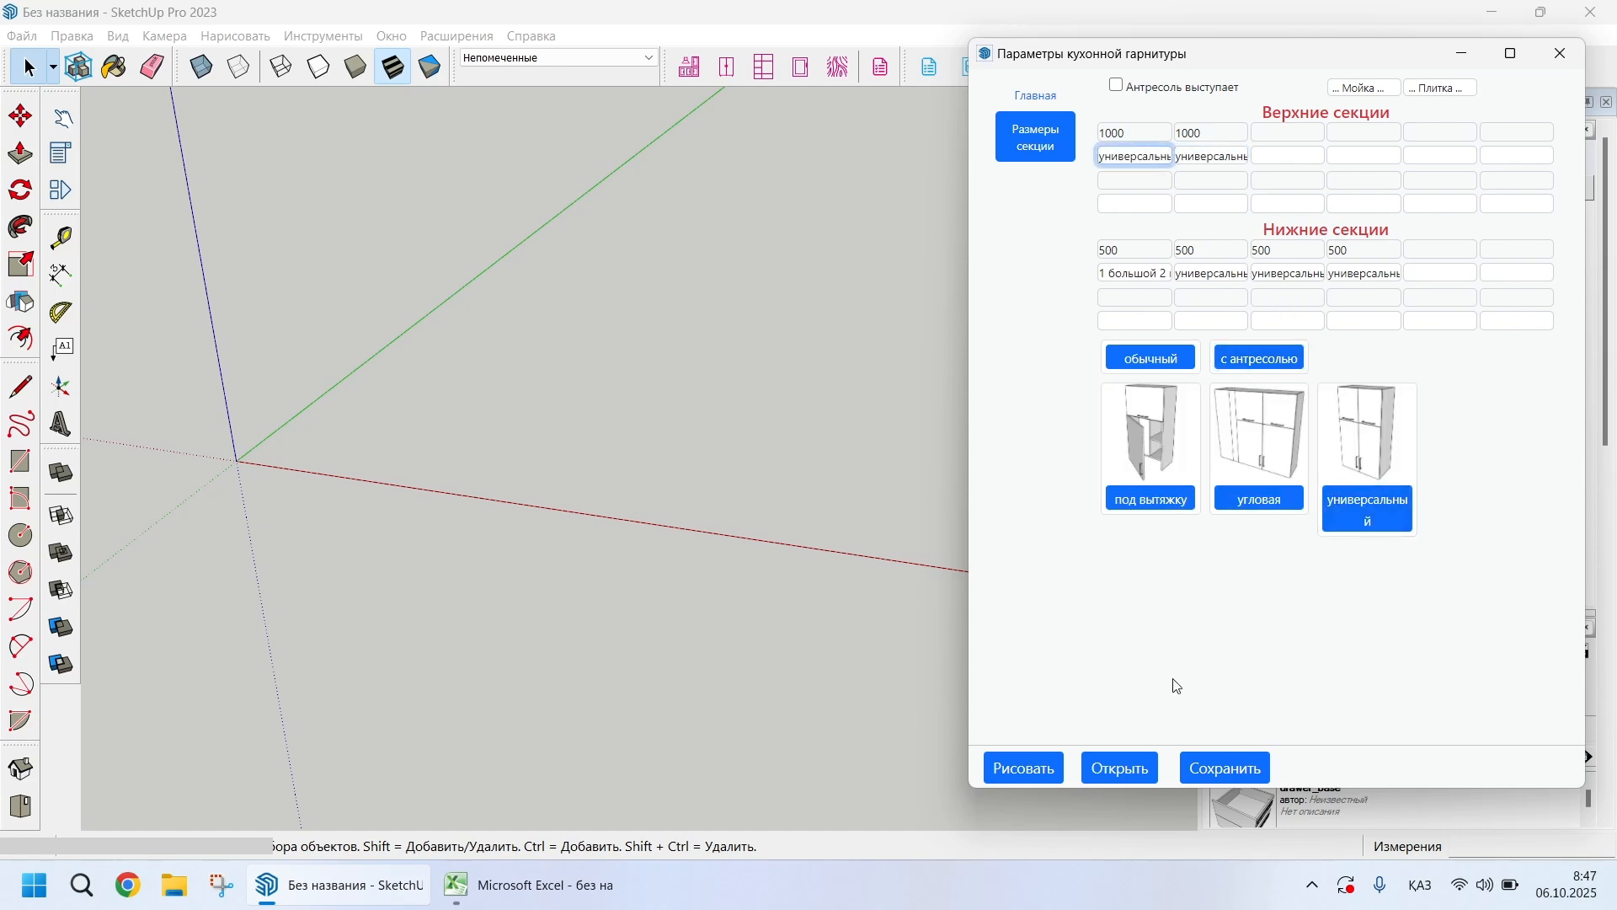
Draw the configured straight kitchen and place it in the model
{"action": "left_click", "coordinate": [1031, 769]}
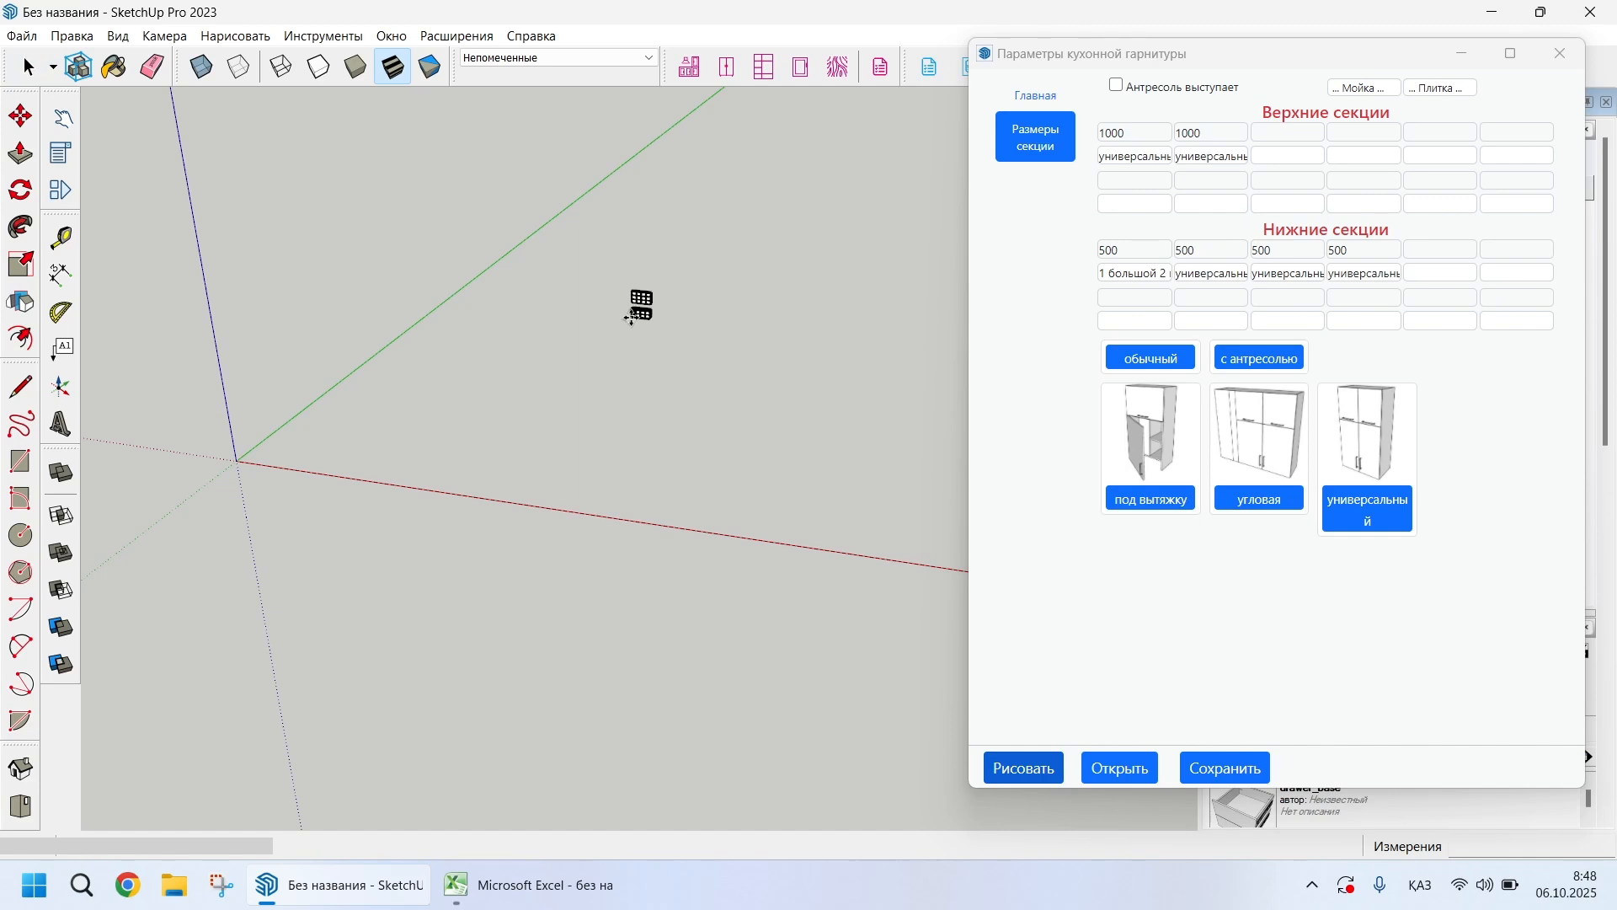
{"action": "scroll", "coordinate": [590, 388], "scroll_direction": "up", "scroll_amount": 4}
{"action": "scroll", "coordinate": [529, 462], "scroll_direction": "up", "scroll_amount": 5}
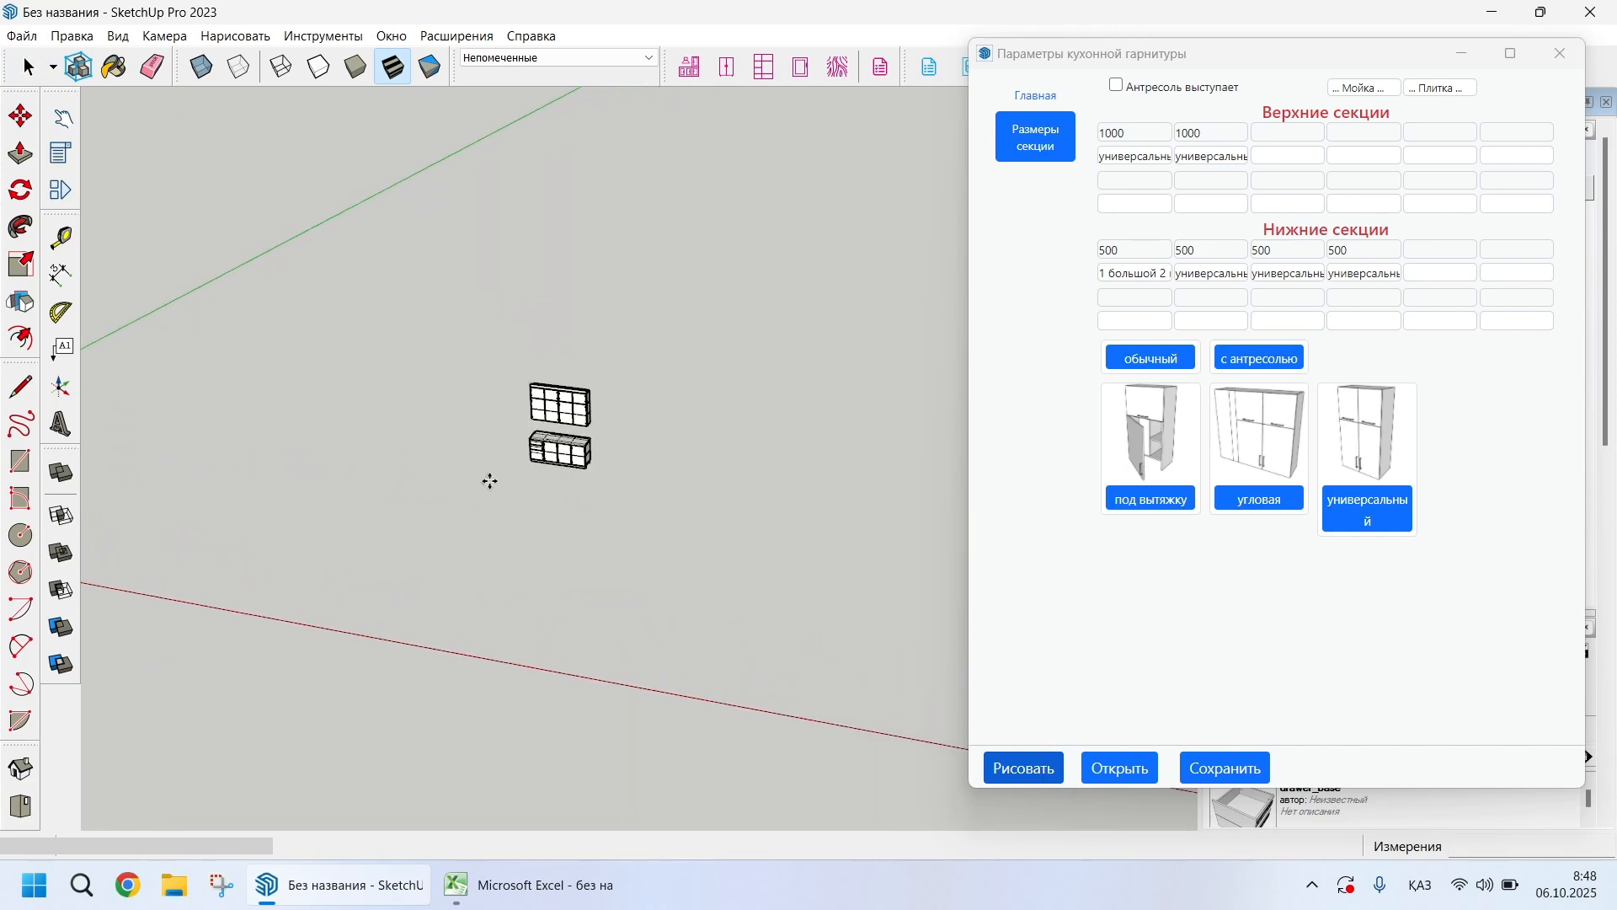
{"action": "scroll", "coordinate": [426, 548], "scroll_direction": "up", "scroll_amount": 4}
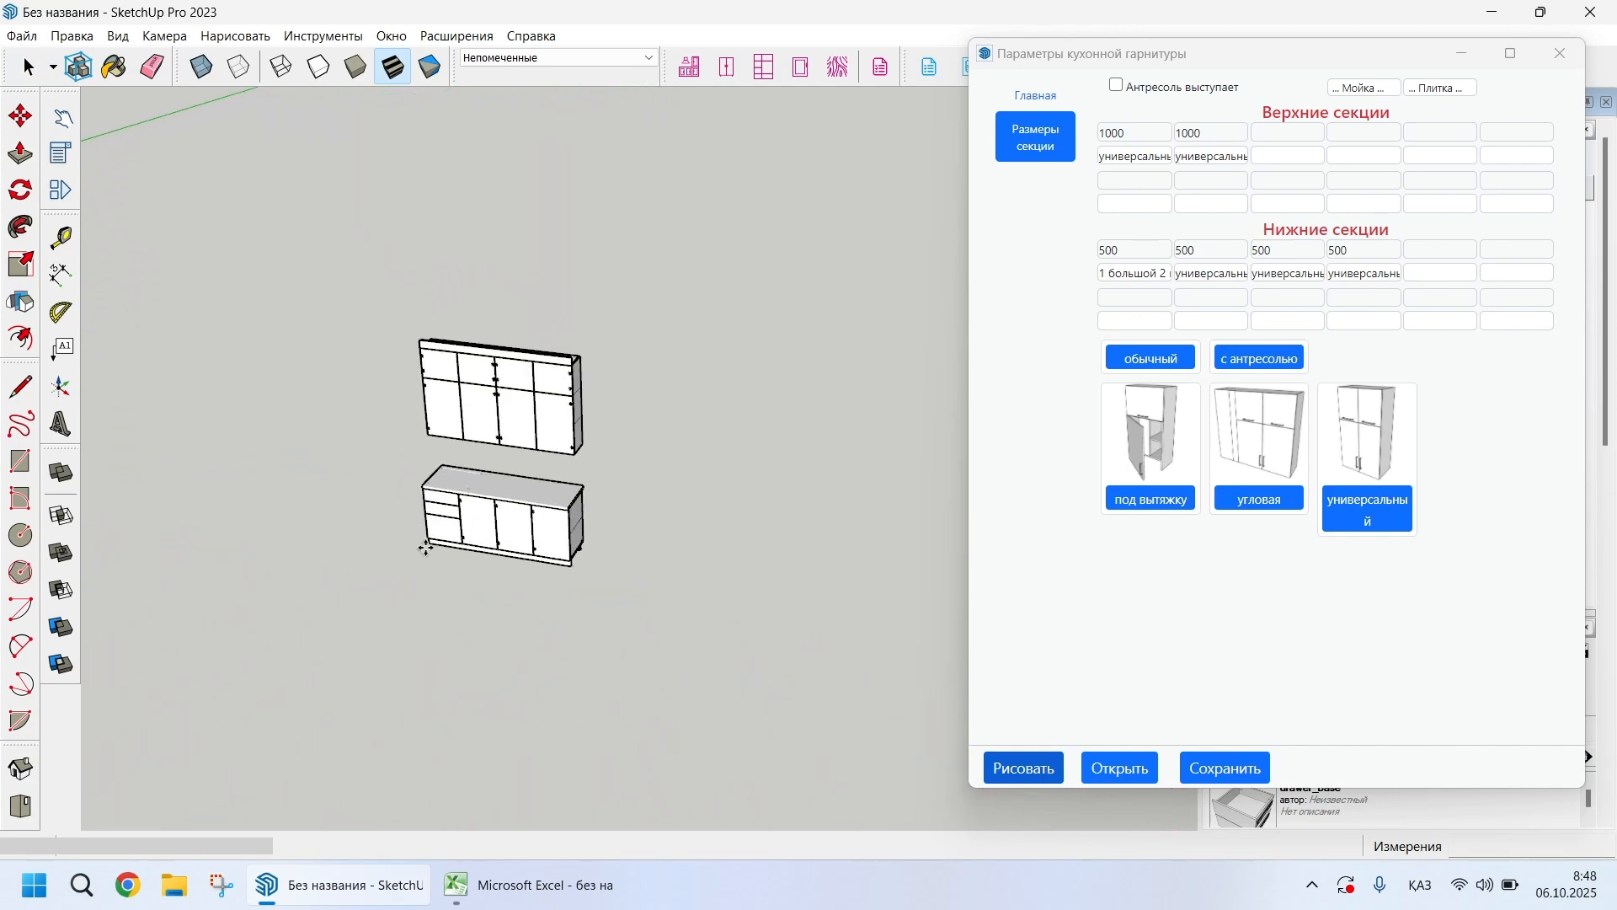
{"action": "left_click", "coordinate": [425, 548]}
{"action": "scroll", "coordinate": [408, 563], "scroll_direction": "up", "scroll_amount": 1}
{"action": "scroll", "coordinate": [516, 452], "scroll_direction": "up", "scroll_amount": 5}
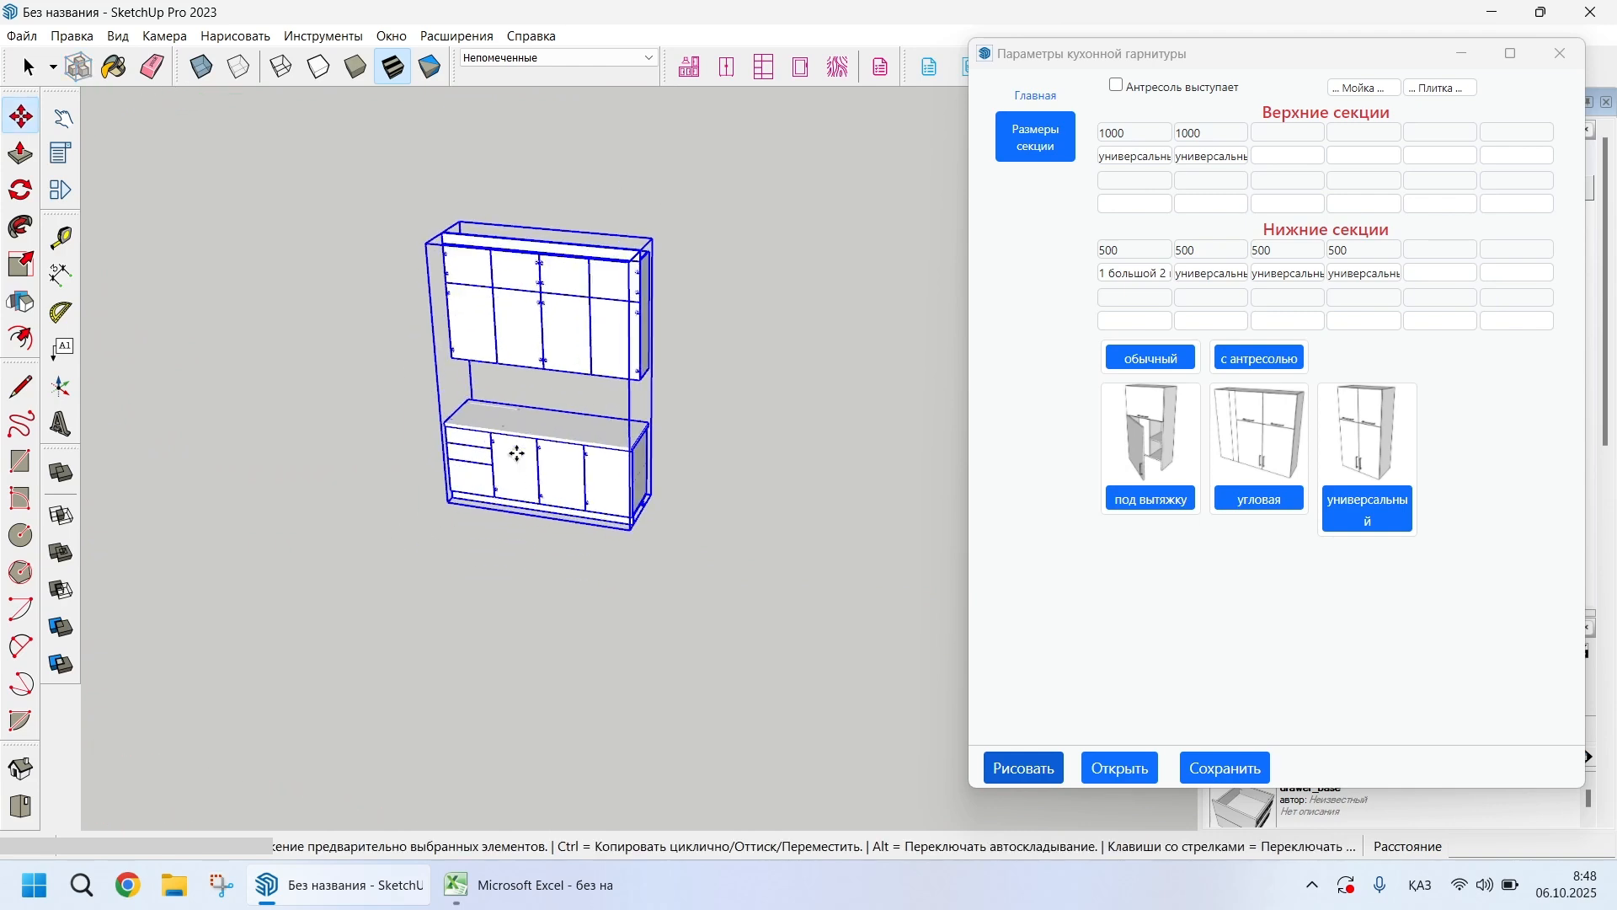
Delete the placed straight kitchen from the model
{"action": "key", "text": "space"}
{"action": "right_click", "coordinate": [551, 440]}
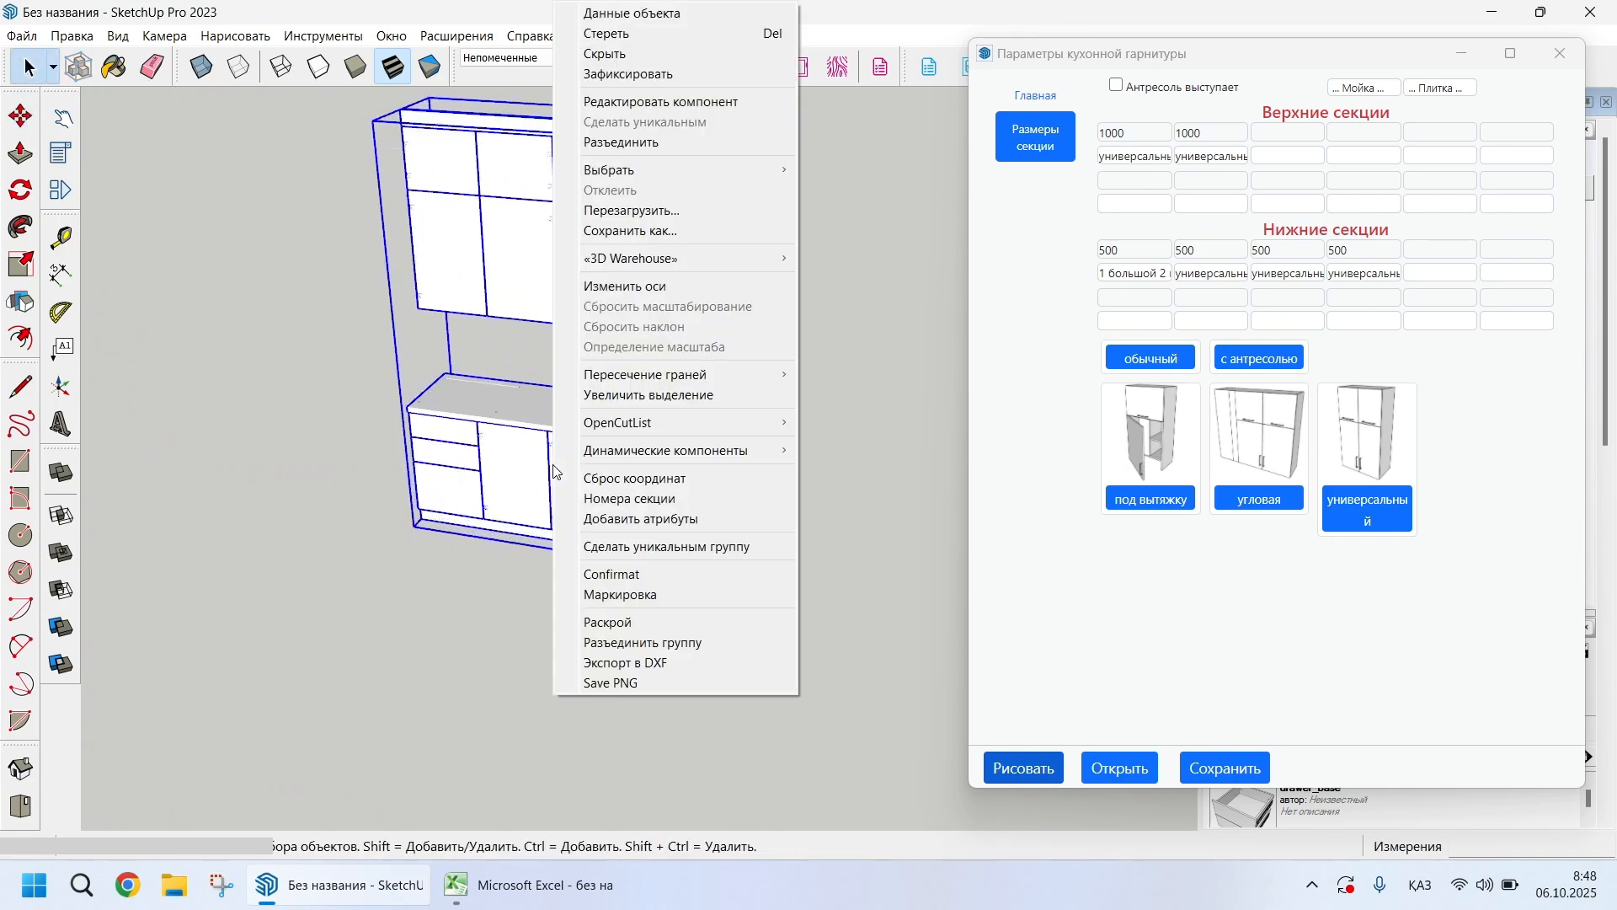
{"action": "left_click", "coordinate": [606, 33]}
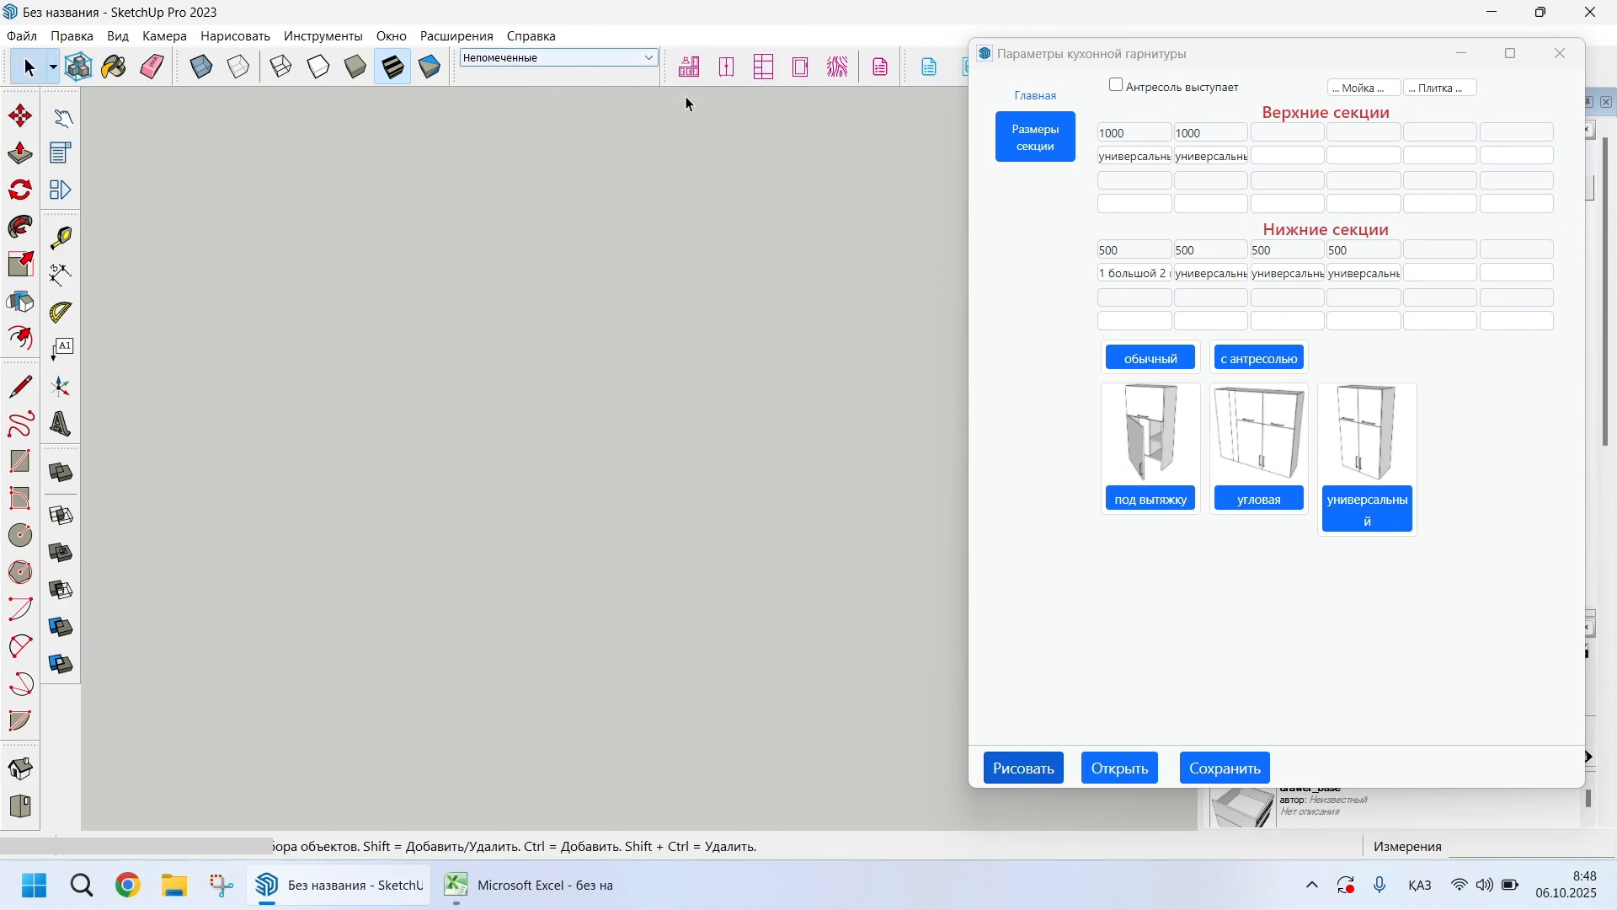
Set the kitchen shape to угловая, with the corner cabinet belonging to run A
{"action": "left_click", "coordinate": [1035, 95]}
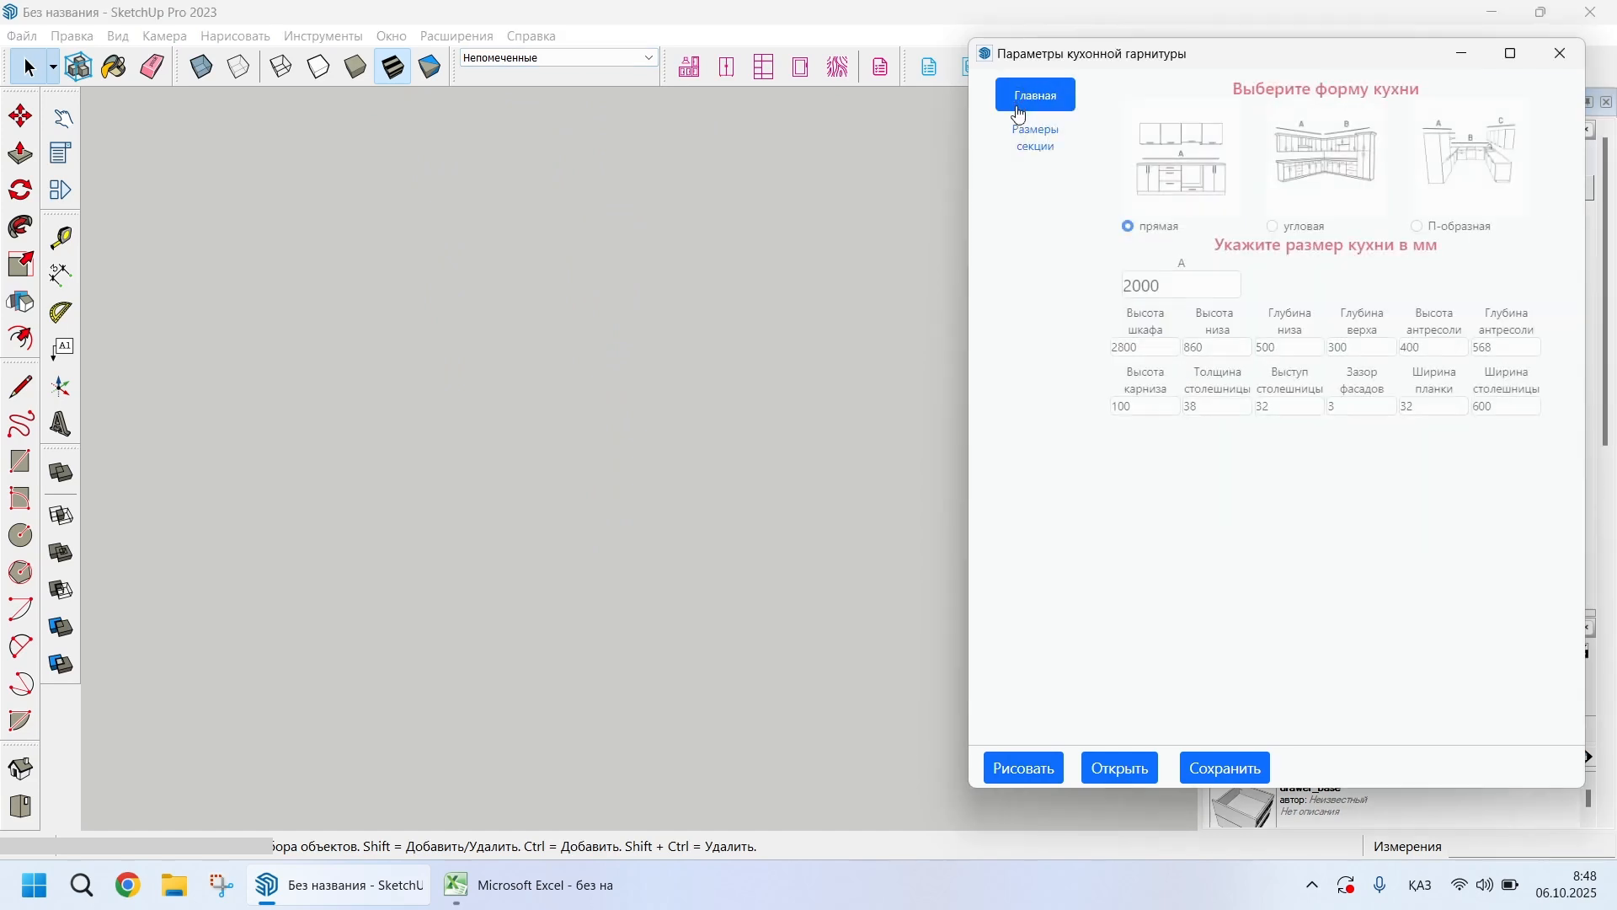
{"action": "left_click", "coordinate": [1275, 227]}
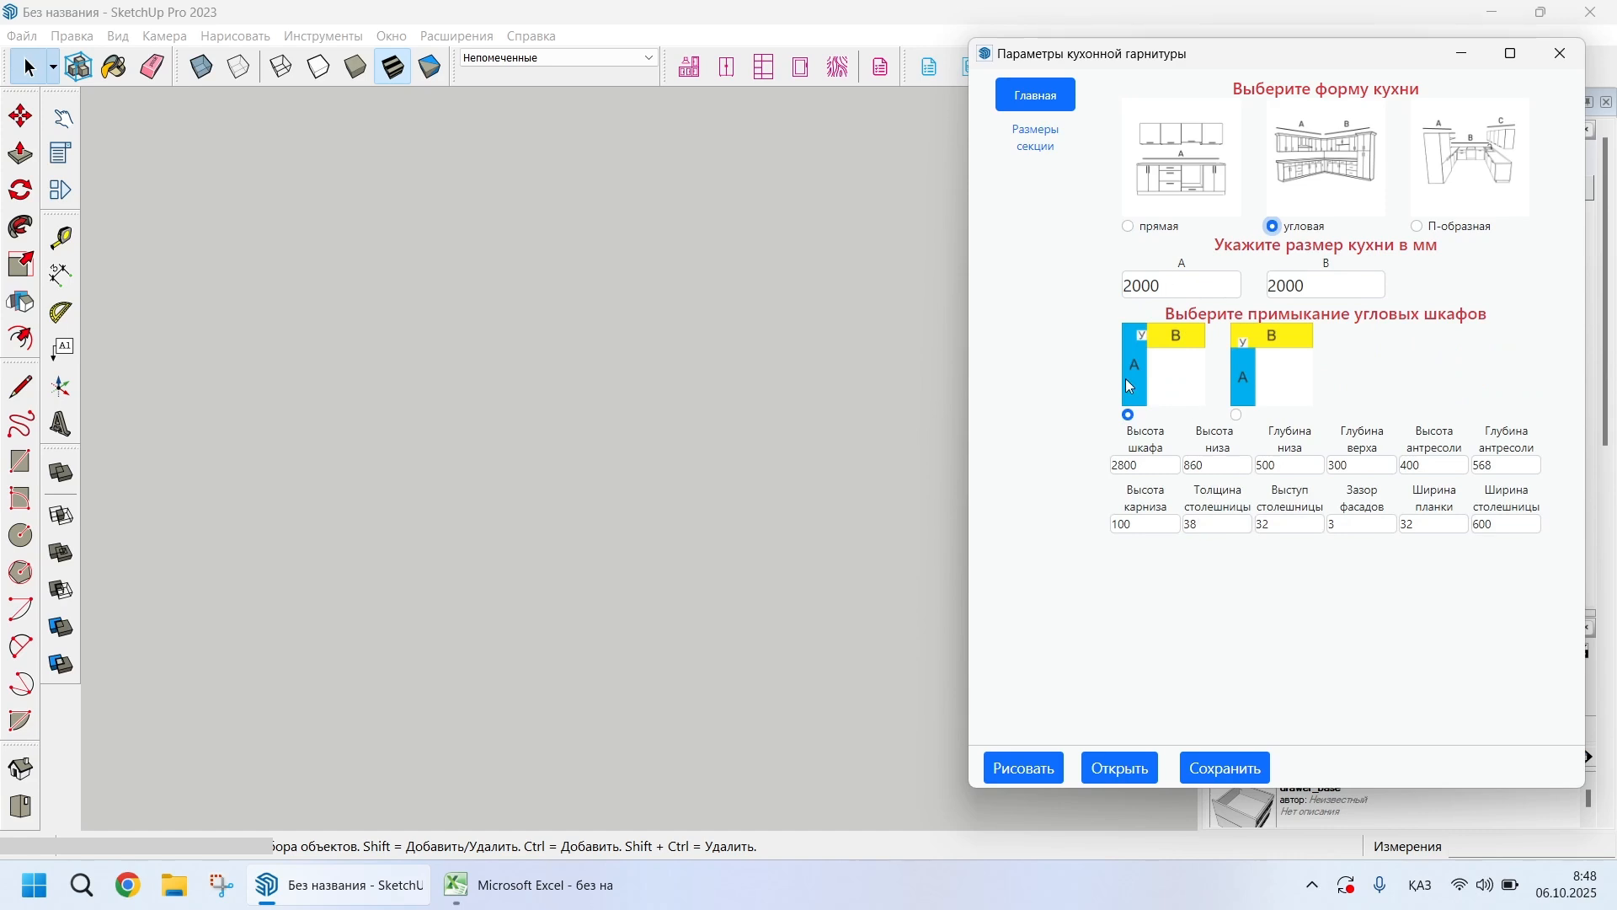
{"action": "left_click", "coordinate": [1237, 416]}
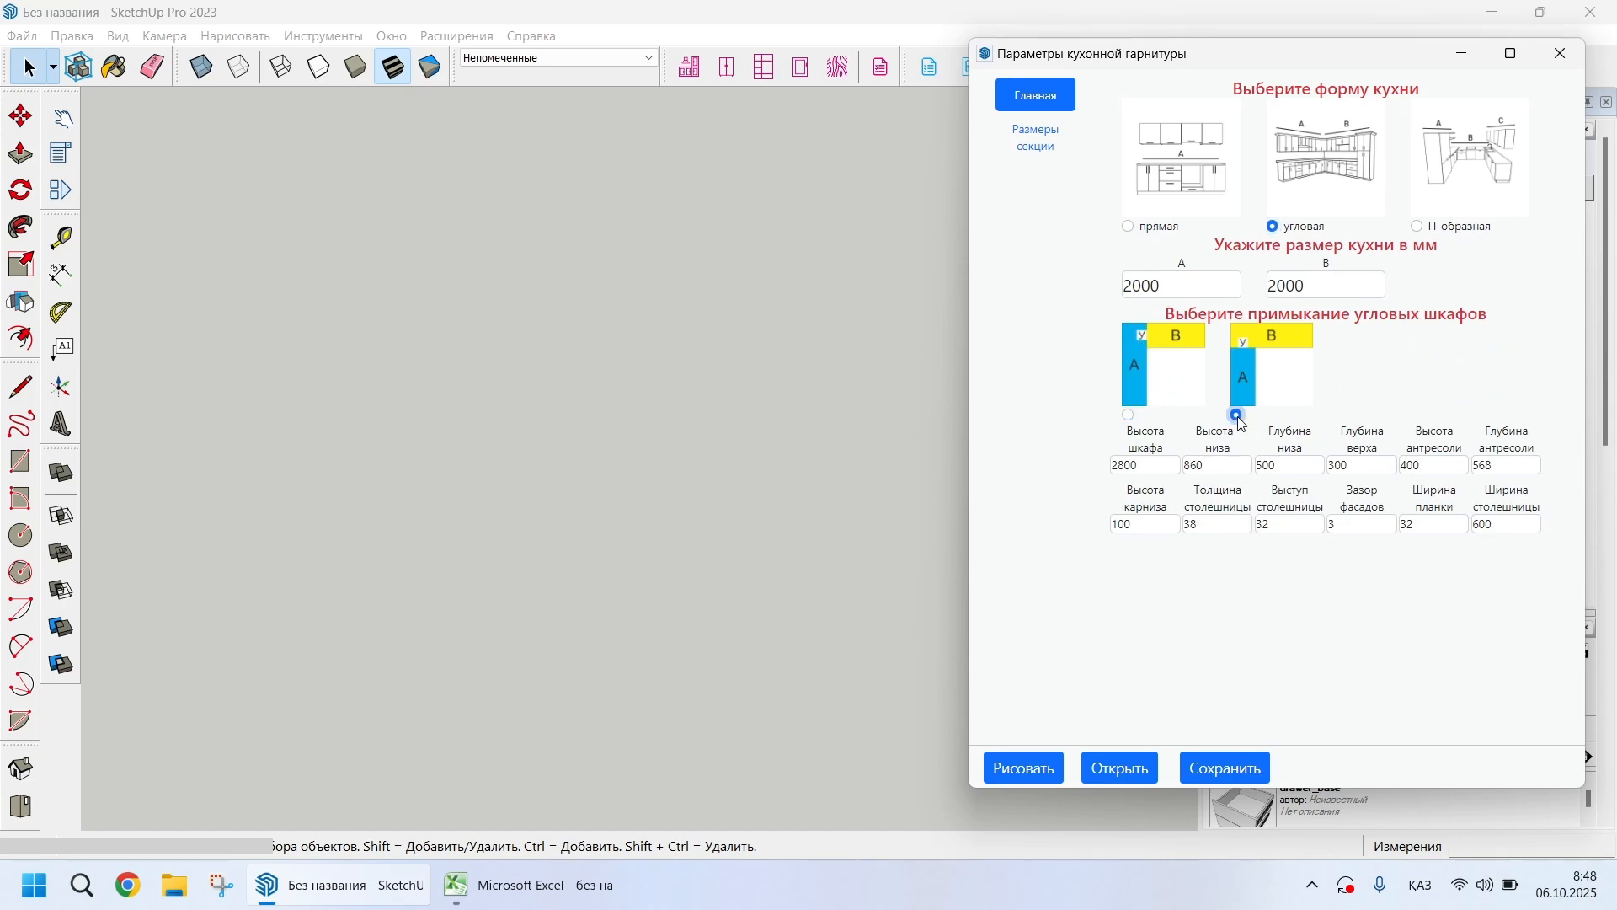
{"action": "left_click", "coordinate": [1129, 416]}
Make the second upper section угловая с антресолью and add two универсальный с антресолью sections, 834 mm and 850 mm wide
{"action": "left_click", "coordinate": [1035, 139]}
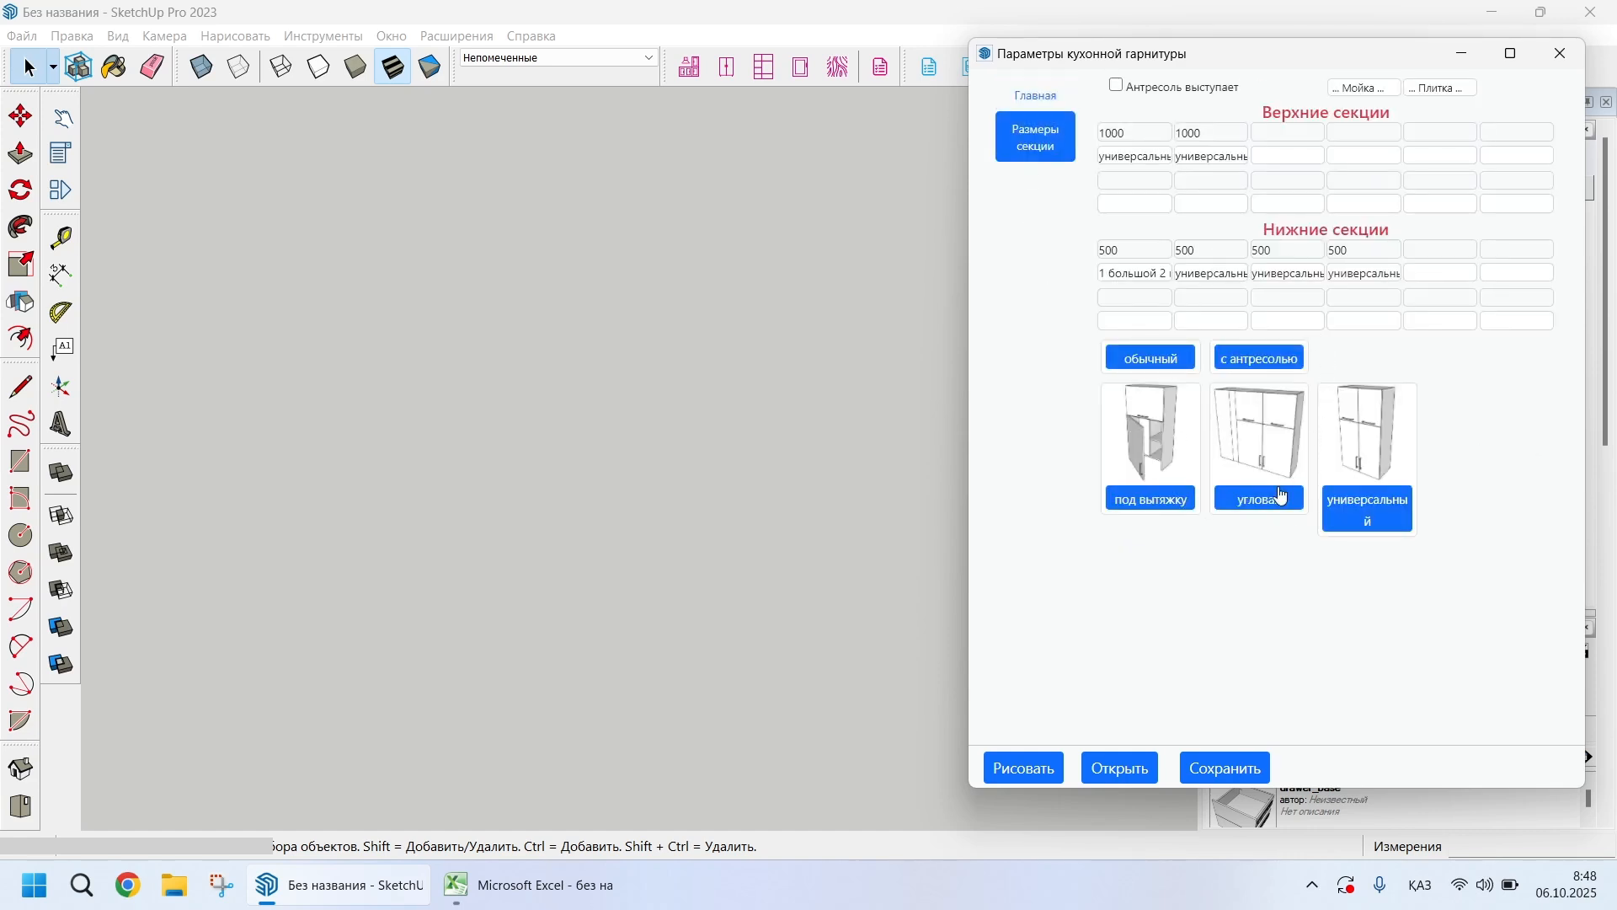
{"action": "left_click", "coordinate": [1202, 160]}
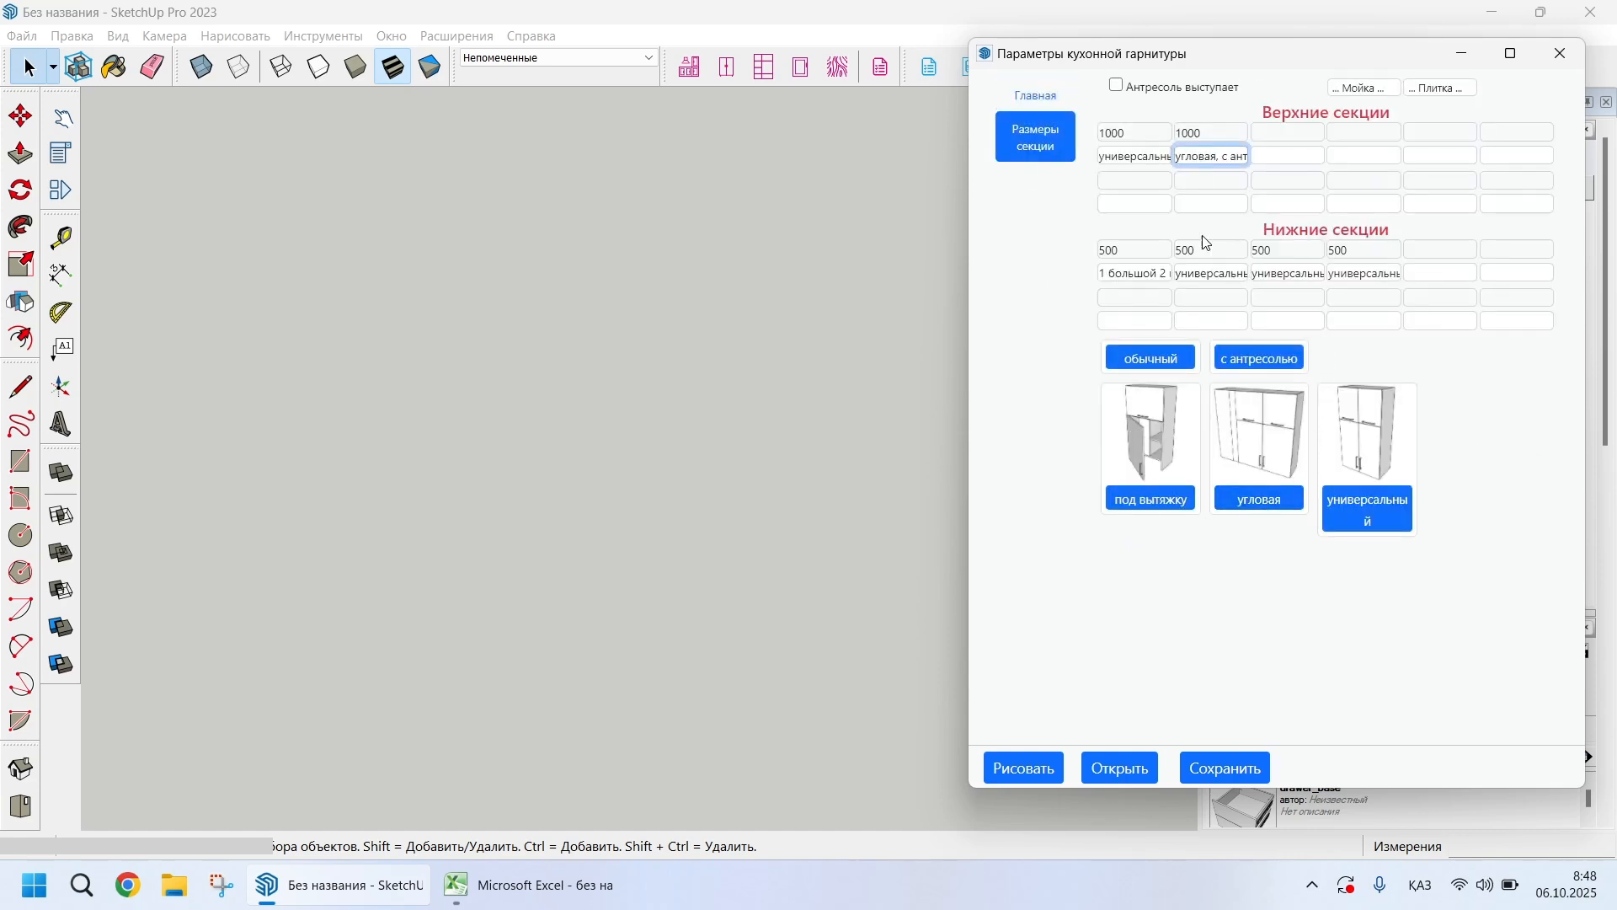
{"action": "left_click", "coordinate": [1362, 514]}
{"action": "left_click", "coordinate": [1289, 158]}
{"action": "left_click", "coordinate": [1344, 156]}
{"action": "left_click", "coordinate": [1347, 136]}
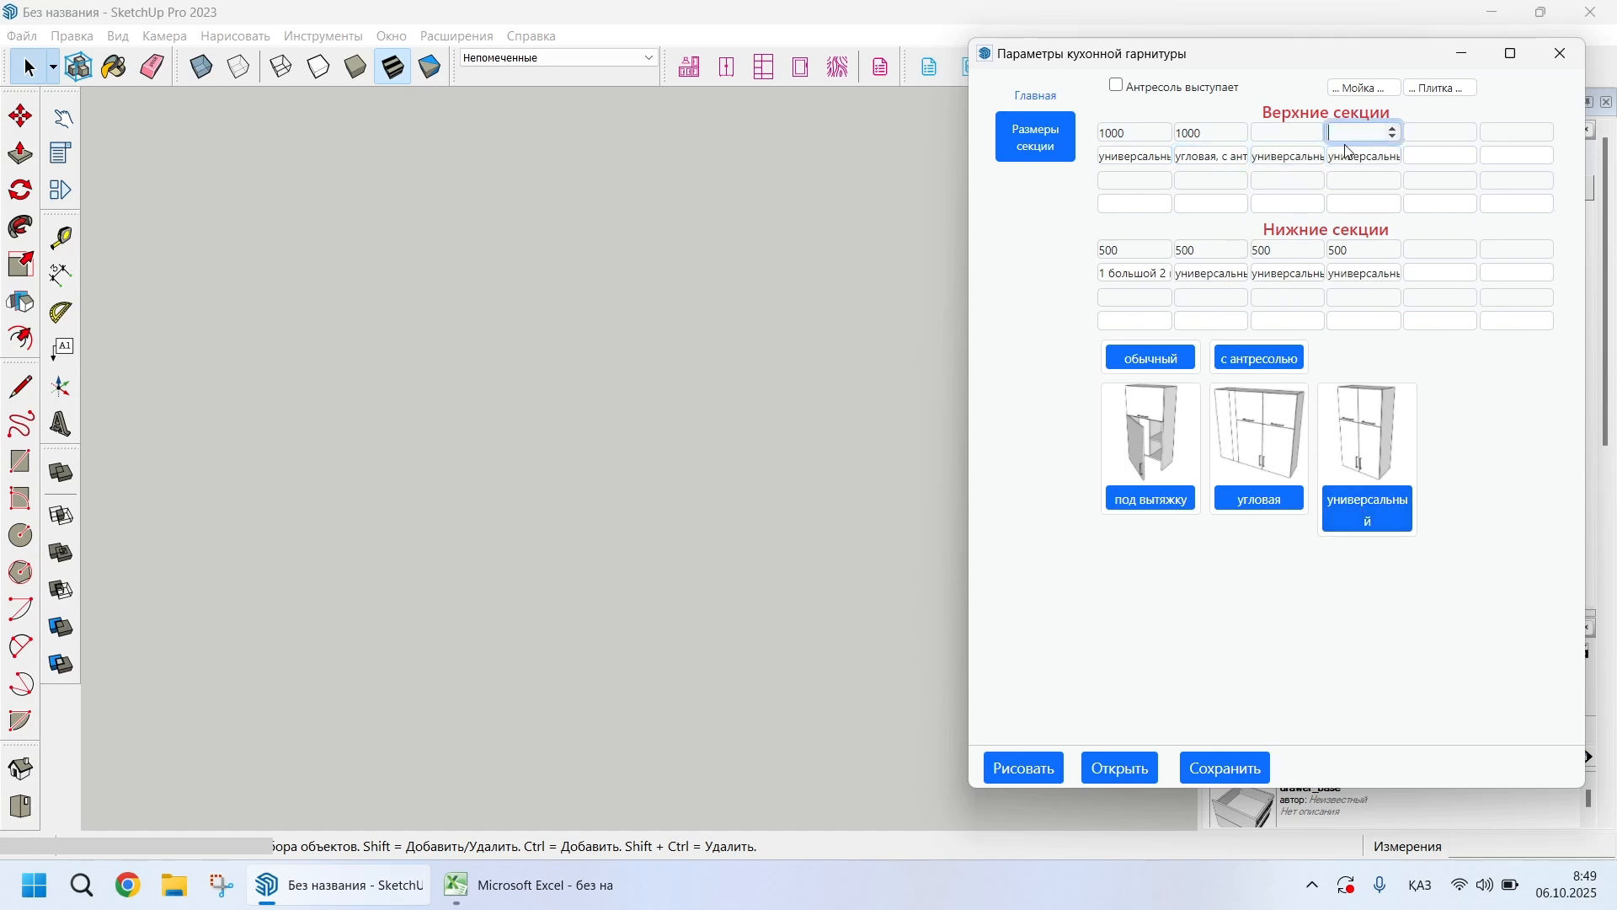
{"action": "left_click", "coordinate": [1276, 132]}
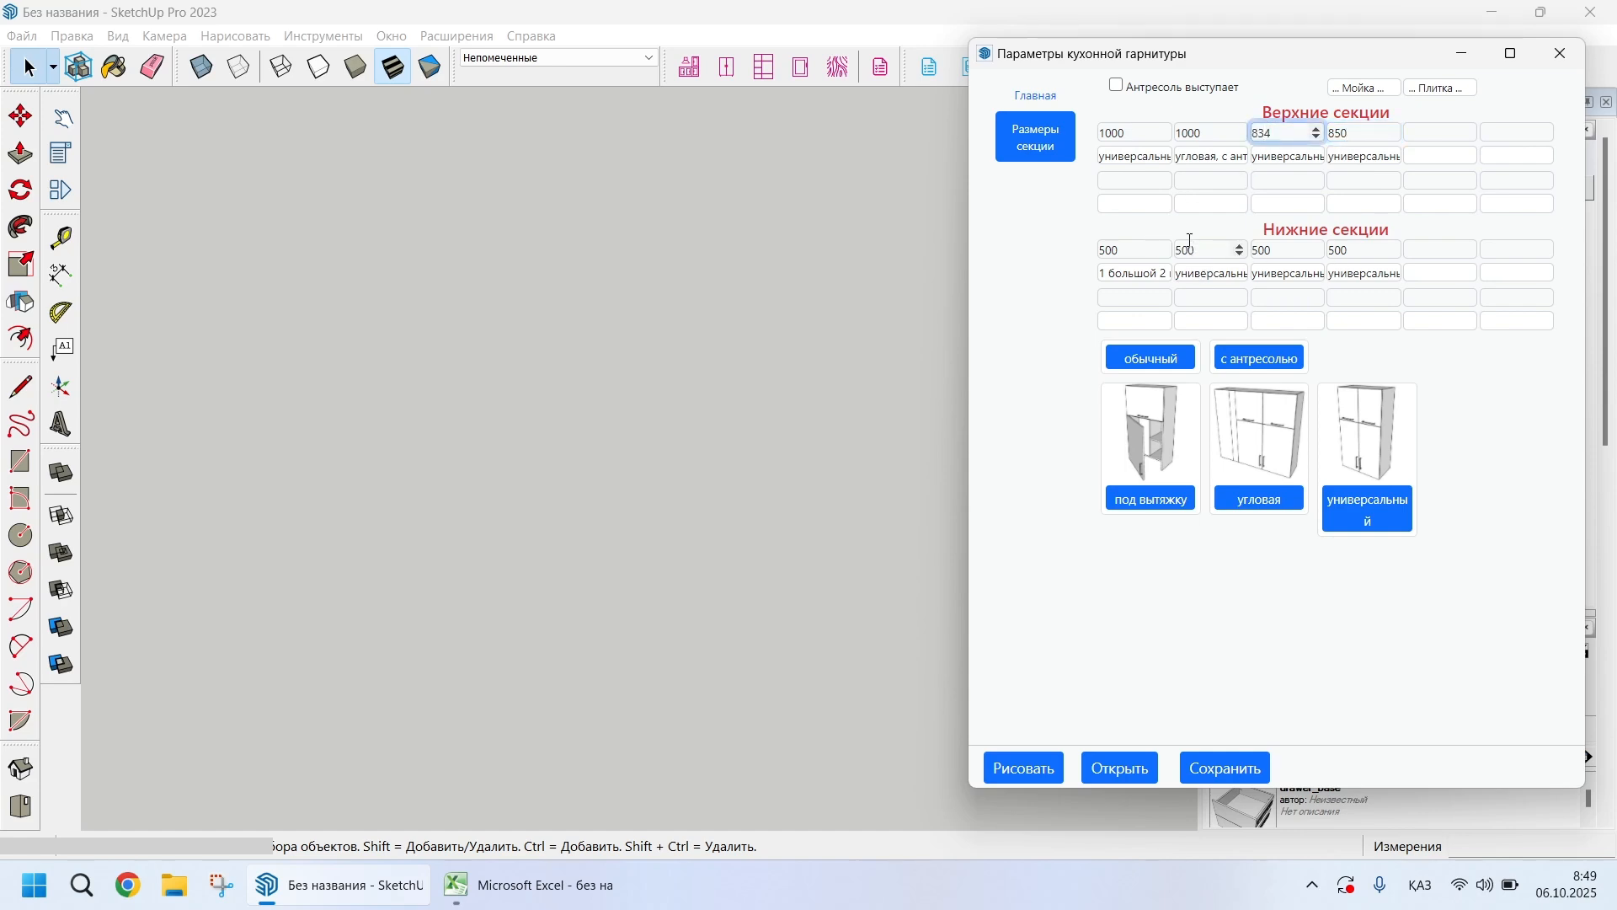
Set the four lower section widths to 1000, 932, 684 and 700 mm
{"action": "left_click", "coordinate": [1276, 251]}
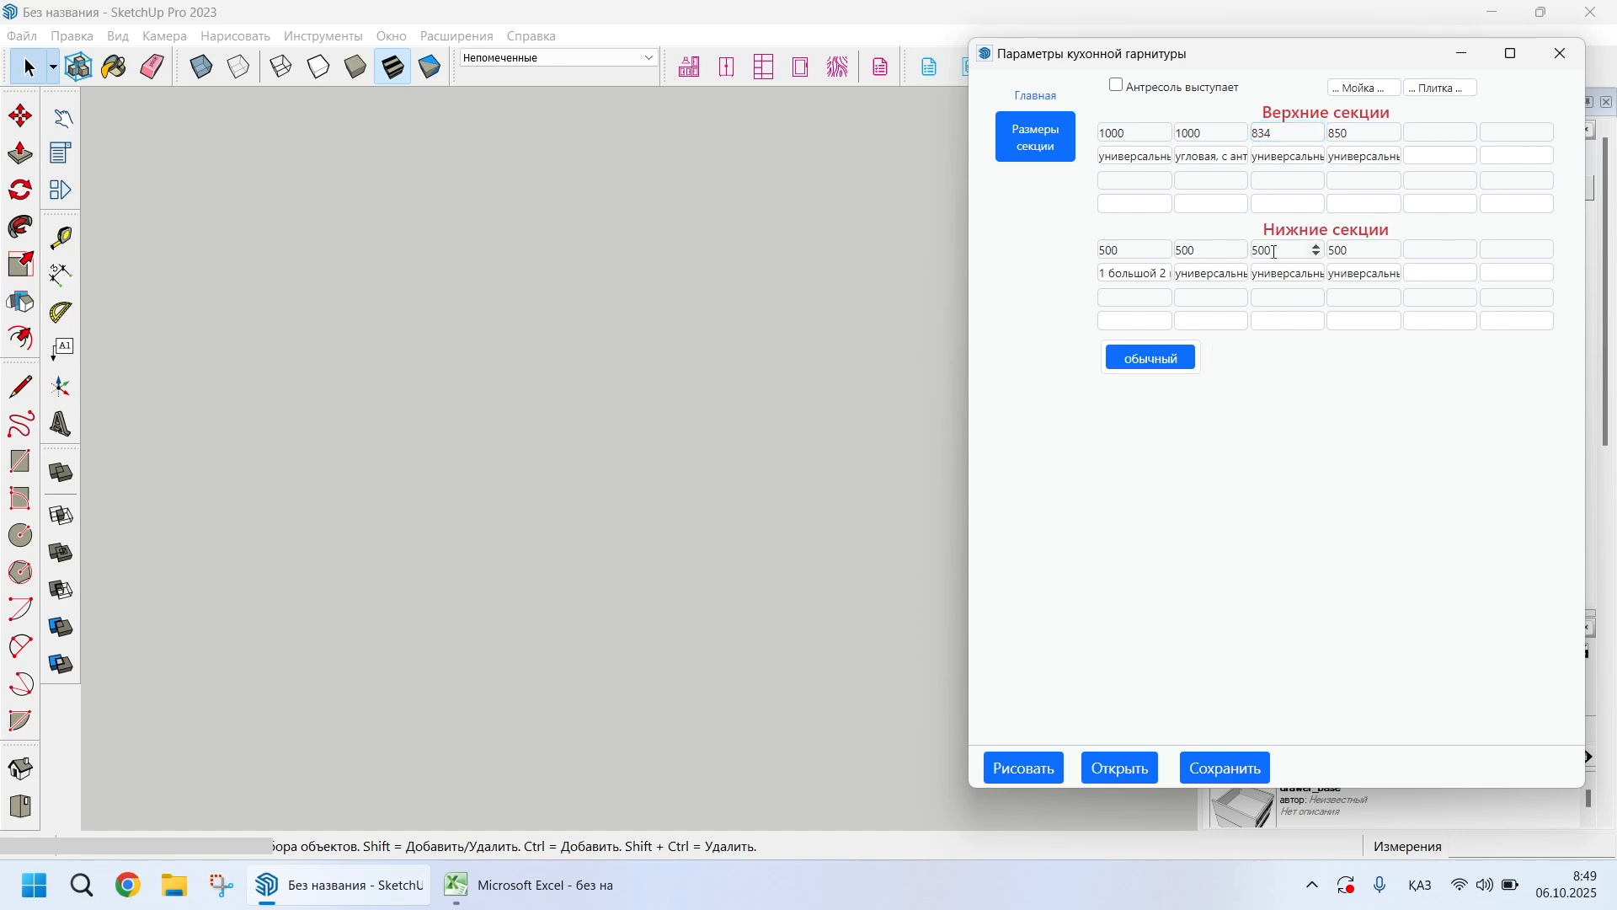
{"action": "double_click", "coordinate": [1108, 255]}
{"action": "type", "text": "1000"}
{"action": "double_click", "coordinate": [1182, 251]}
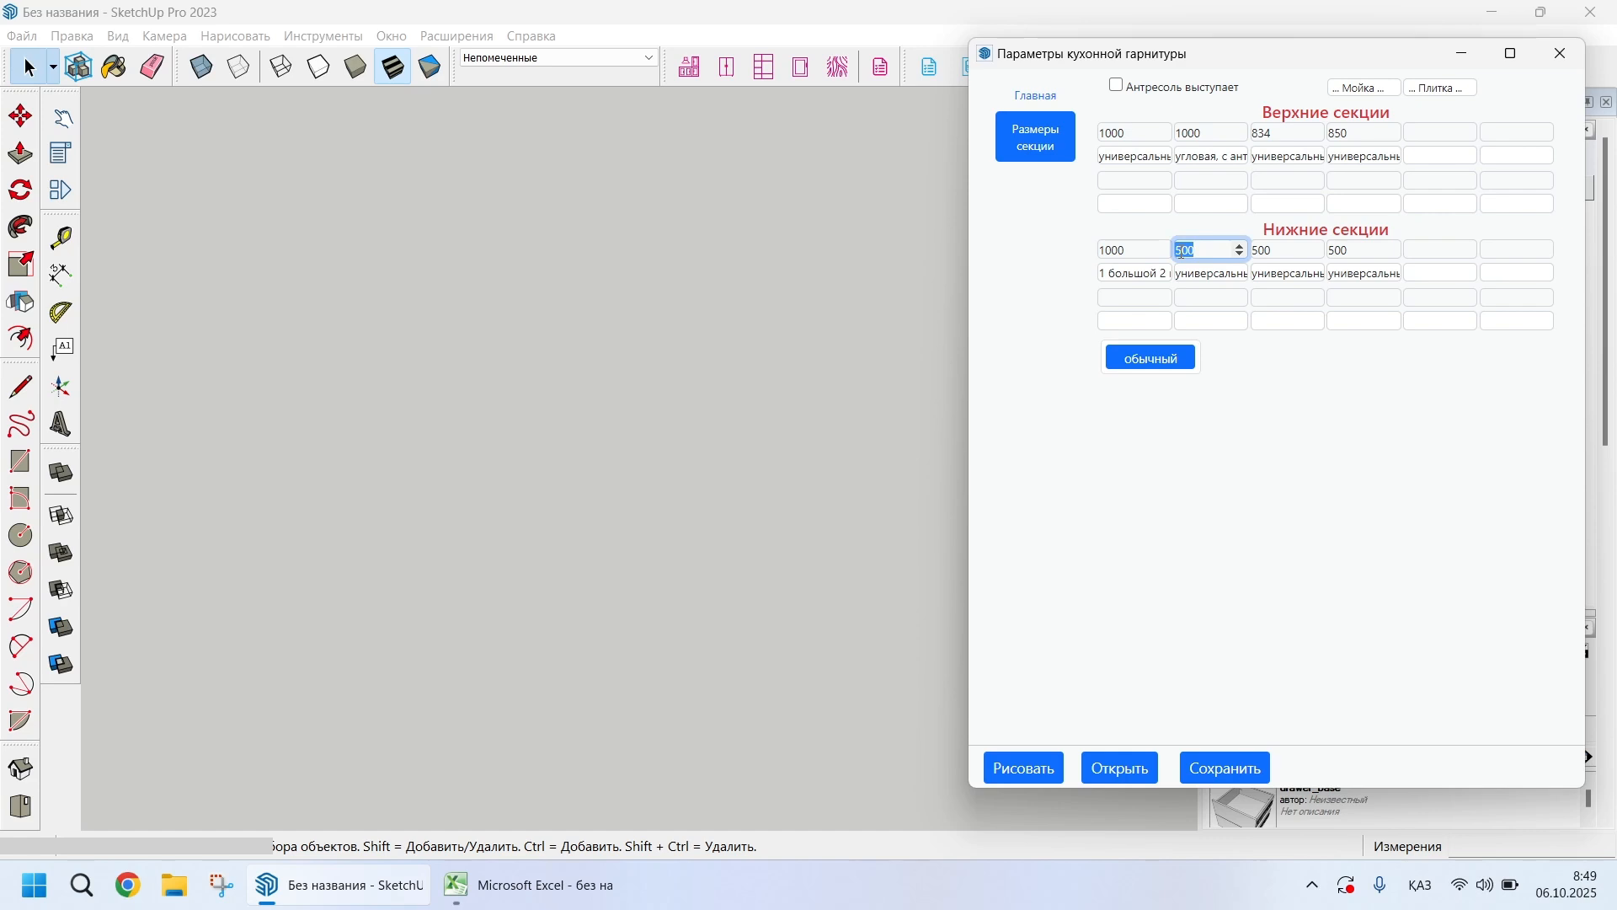
{"action": "type", "text": "932"}
{"action": "double_click", "coordinate": [1261, 251]}
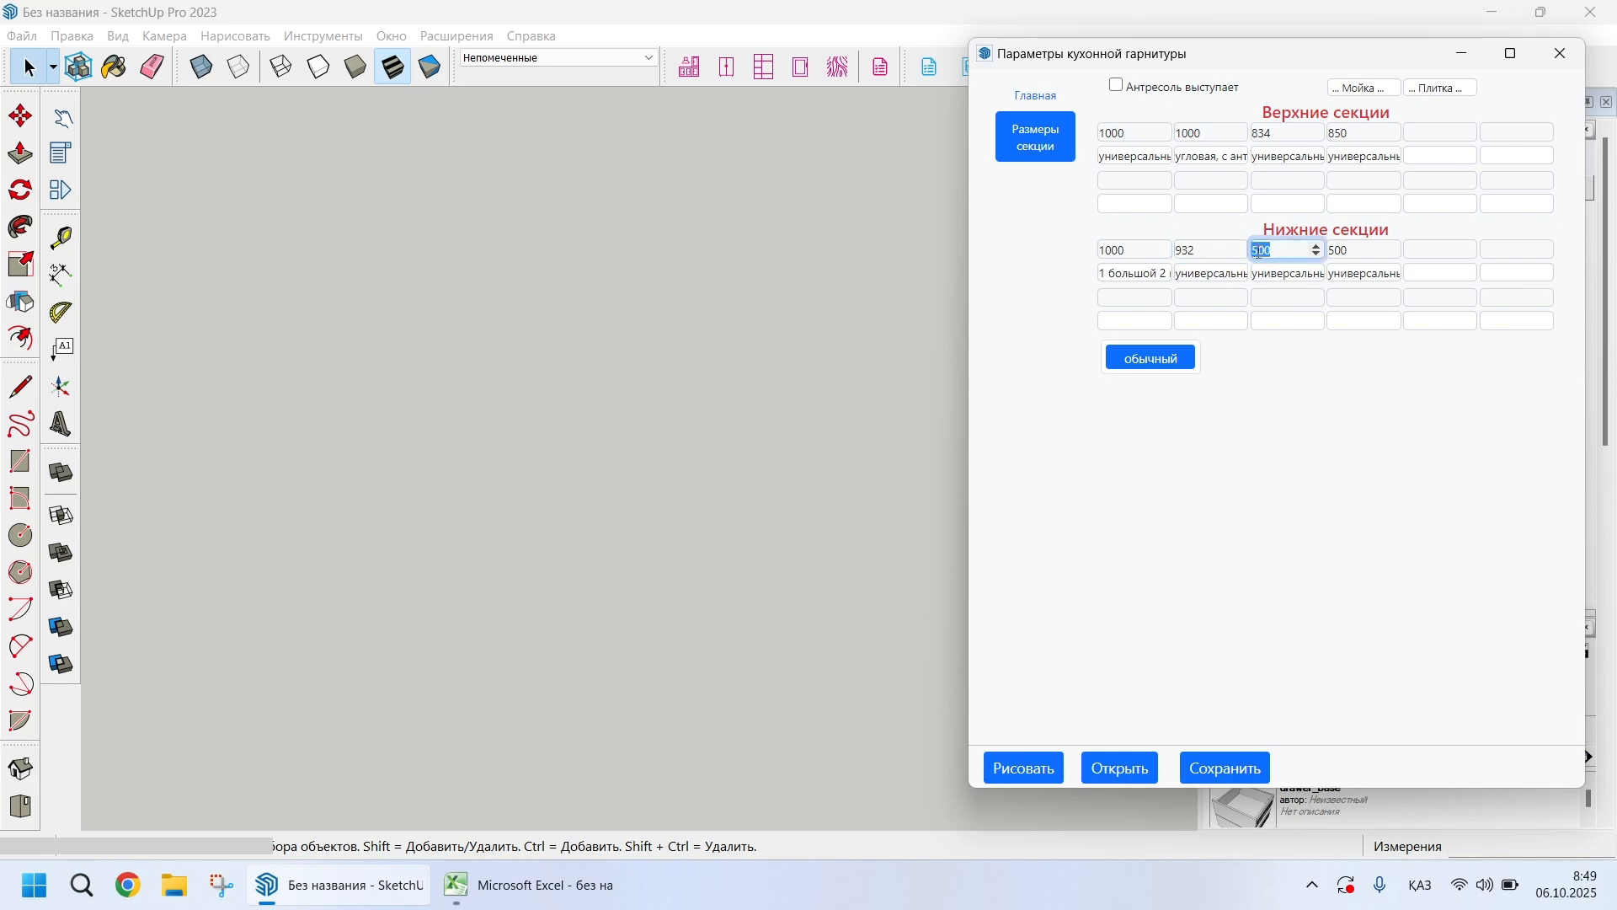
{"action": "type", "text": "684"}
{"action": "double_click", "coordinate": [1343, 250]}
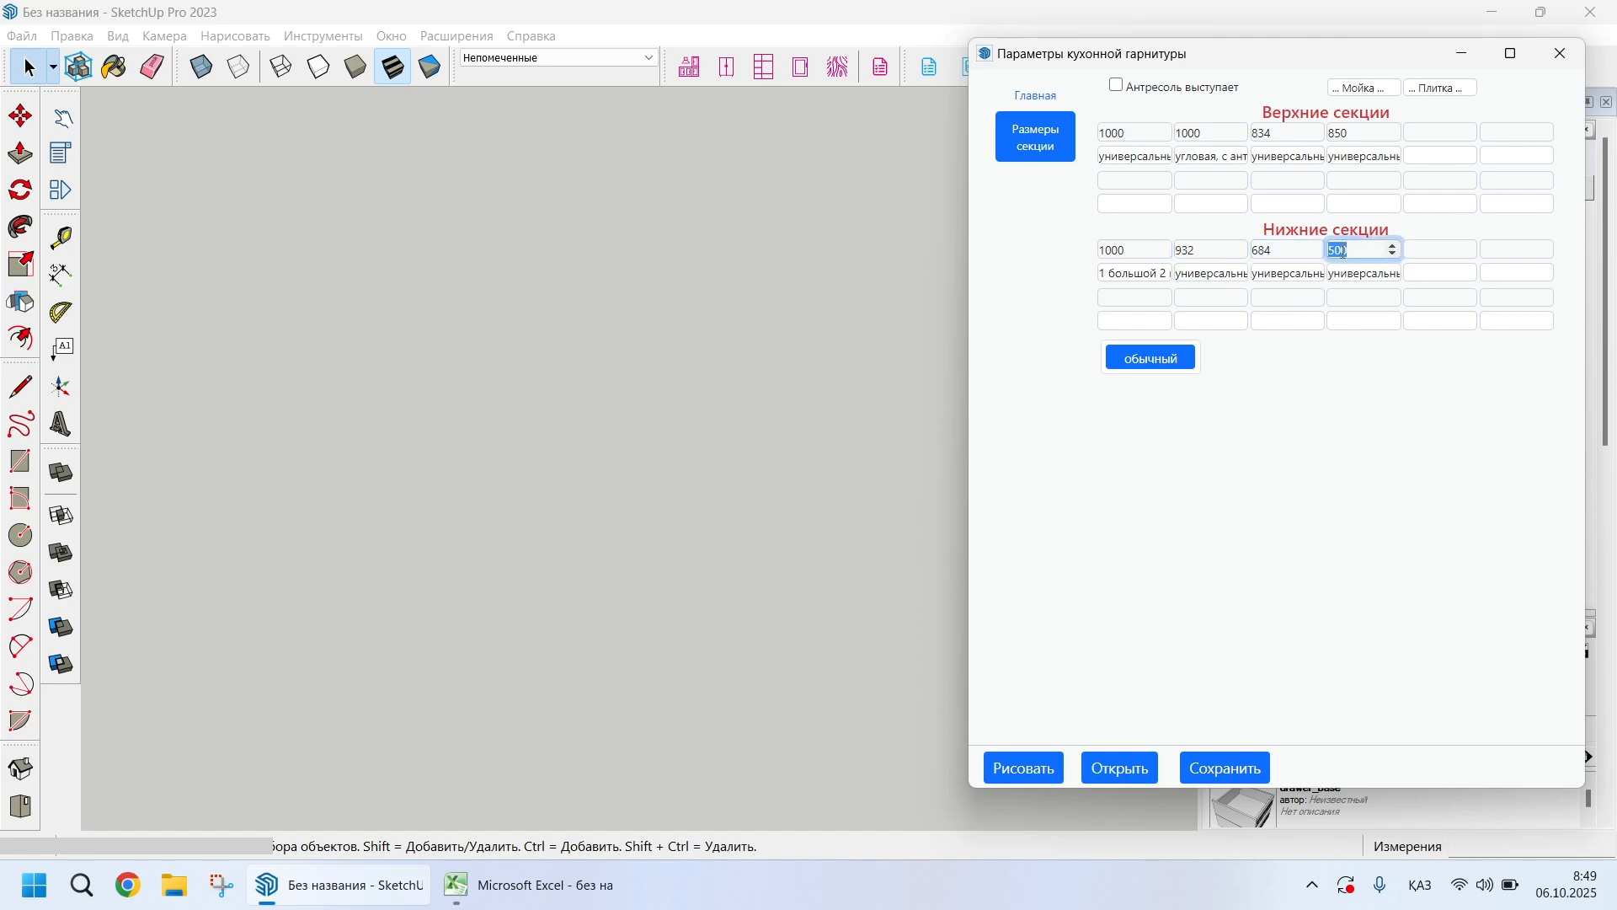
{"action": "type", "text": "7"}
Make the second lower section угловая, обычный and the first lower section универсальный
{"action": "left_click", "coordinate": [1188, 364]}
{"action": "left_click", "coordinate": [1366, 662]}
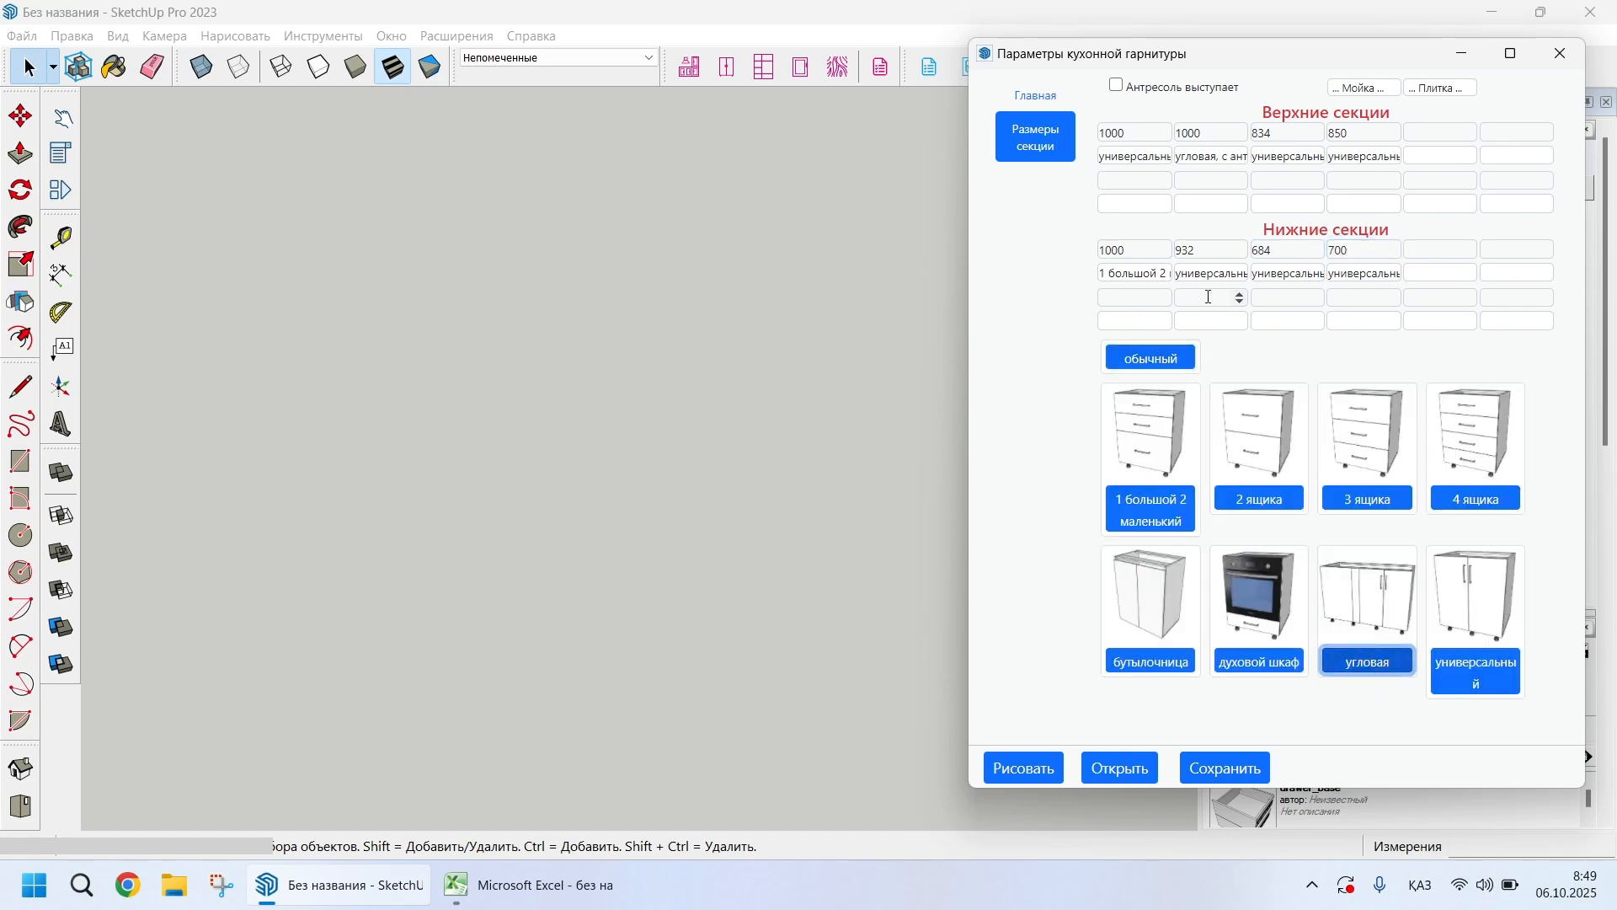
{"action": "left_click", "coordinate": [1208, 273]}
{"action": "left_click", "coordinate": [1479, 667]}
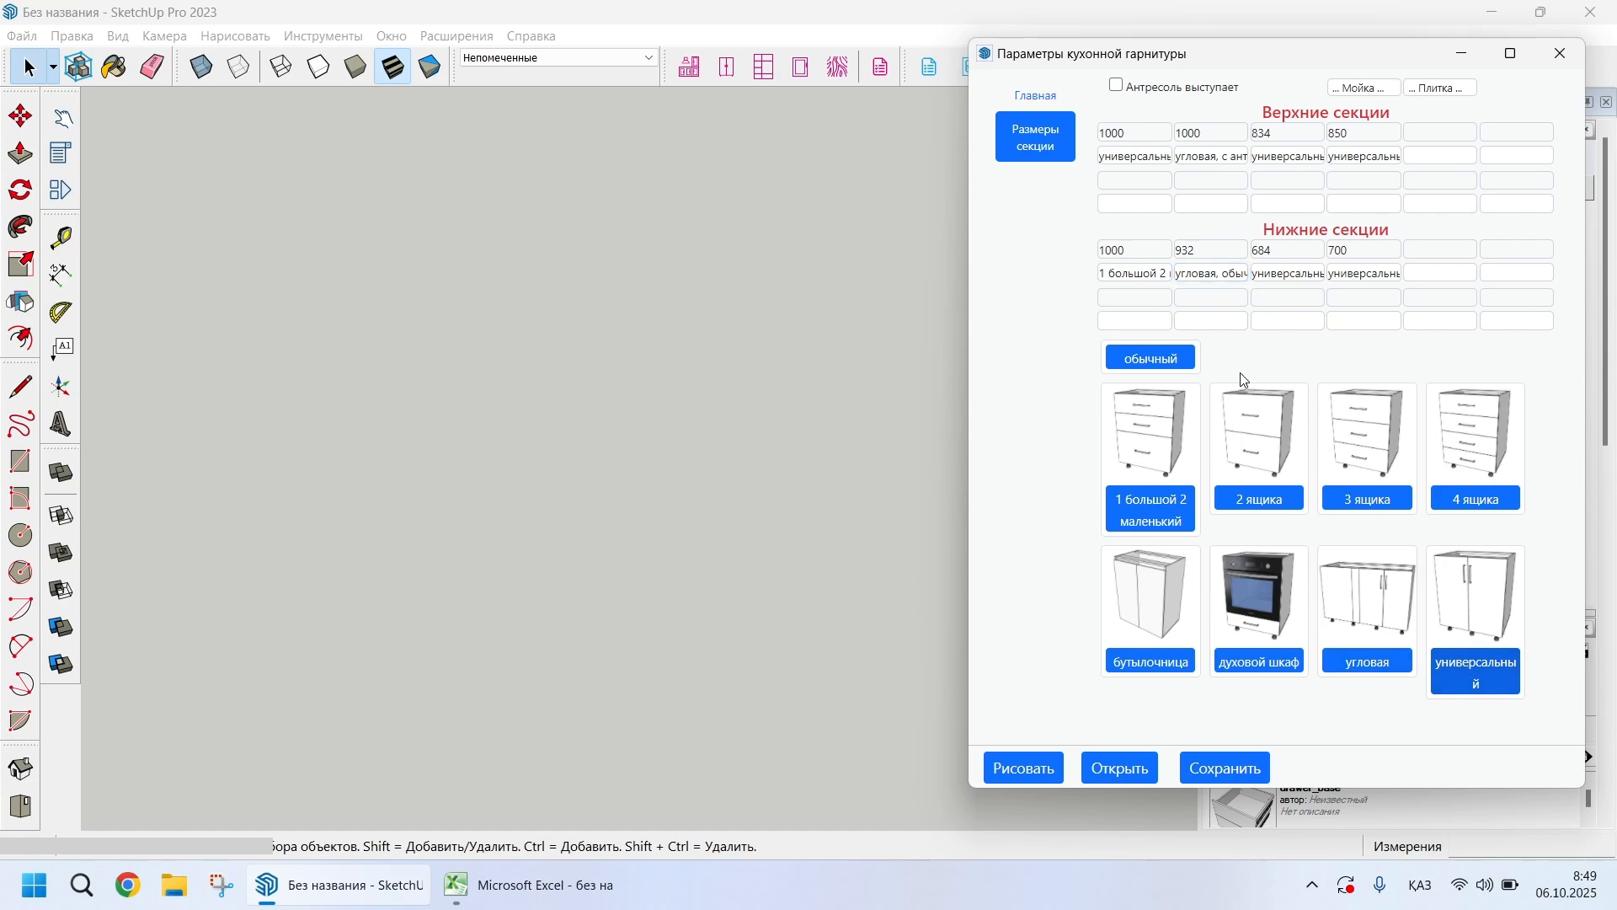
{"action": "left_click", "coordinate": [1142, 274]}
{"action": "scroll", "coordinate": [565, 514], "scroll_direction": "down", "scroll_amount": 6}
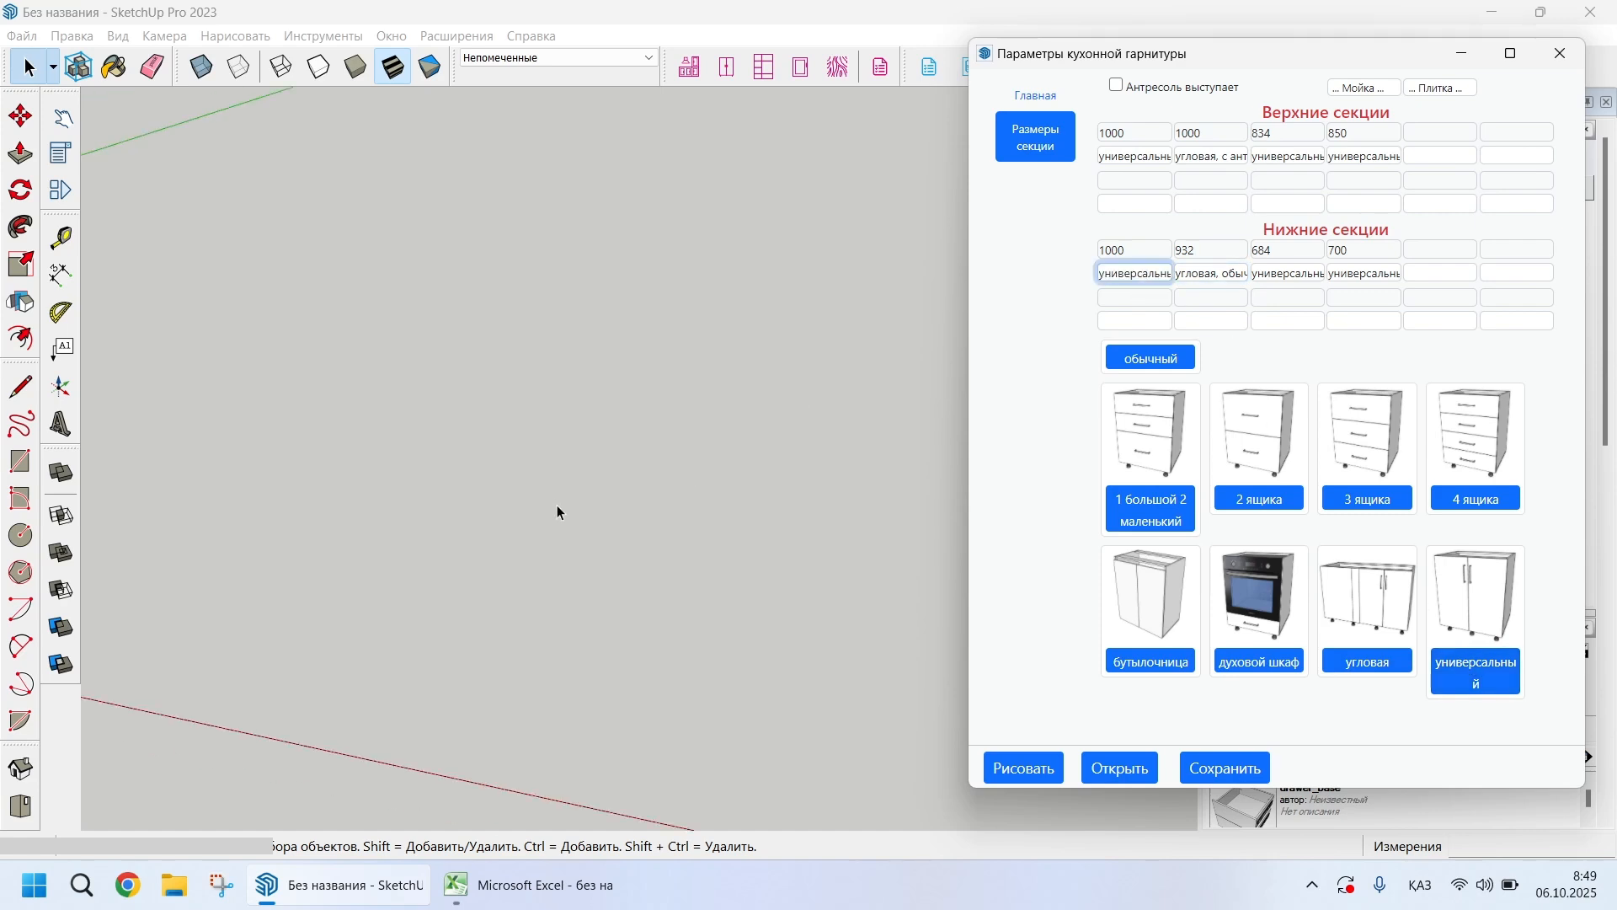
Try to draw the corner kitchen with the second and third lower sections 933 mm and 685 mm wide
{"action": "left_click", "coordinate": [1239, 246]}
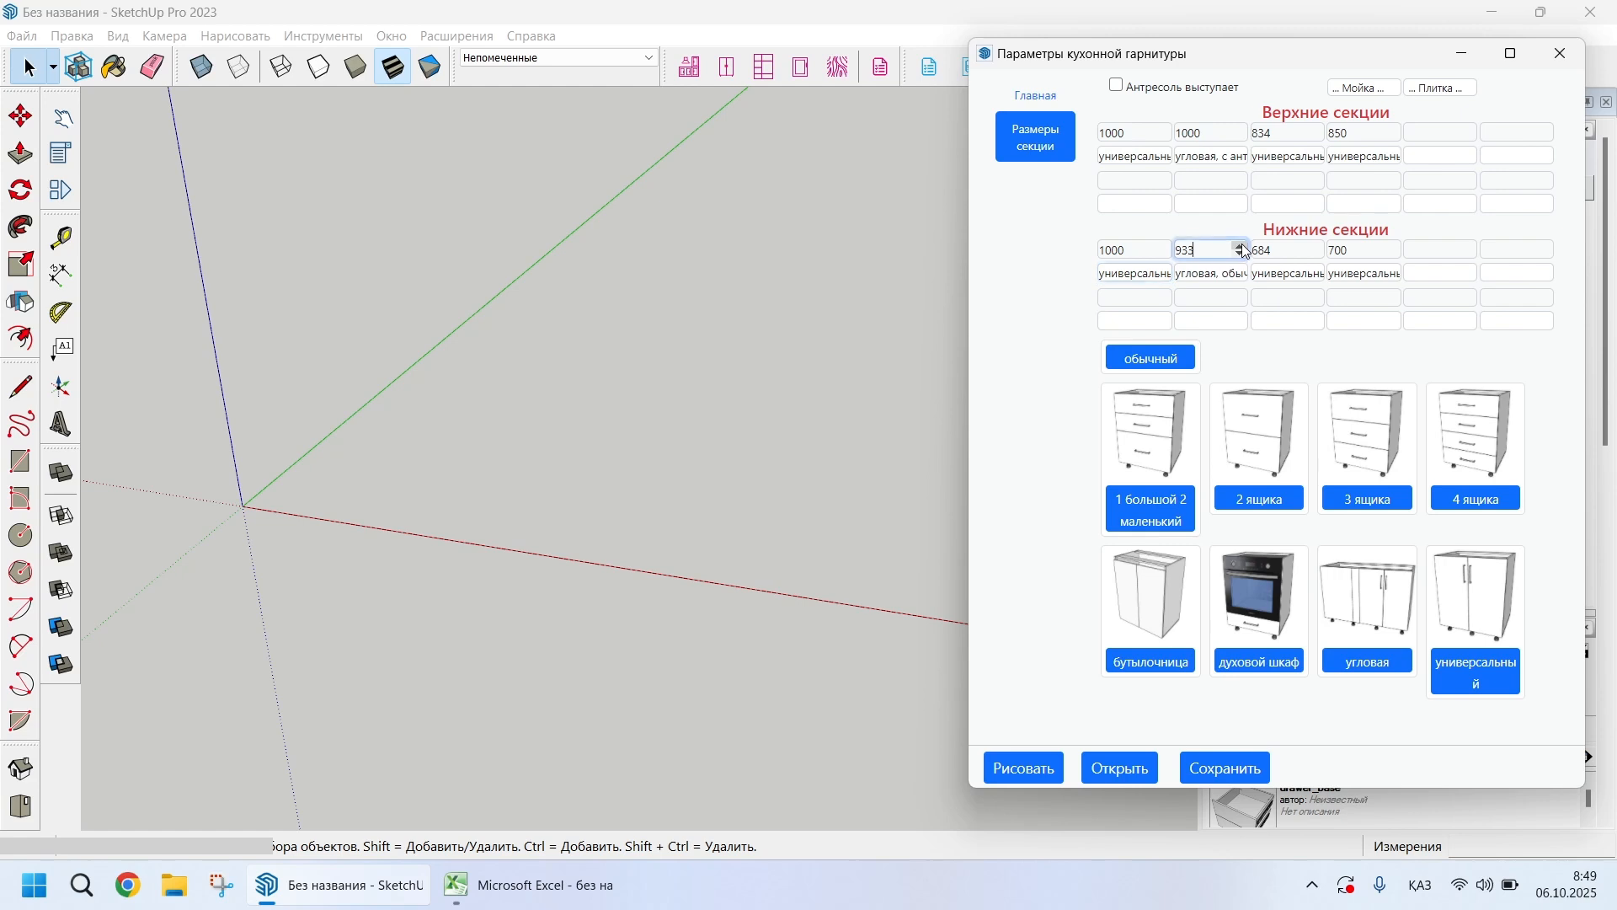
{"action": "left_click", "coordinate": [1317, 246]}
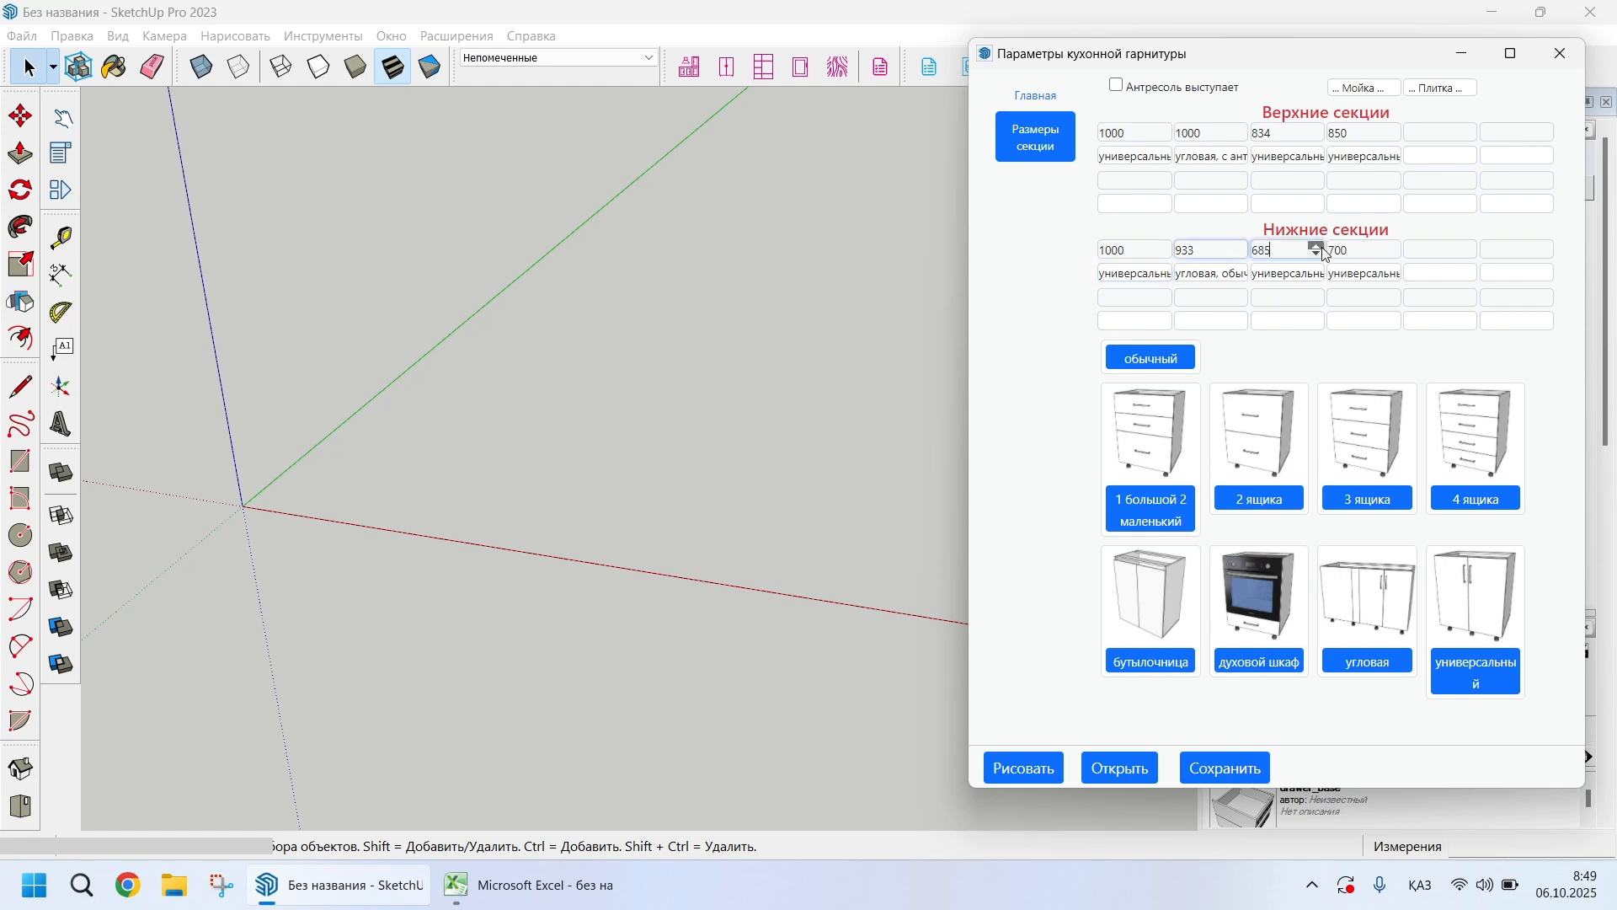
{"action": "left_click", "coordinate": [1008, 778]}
{"action": "left_click", "coordinate": [944, 462]}
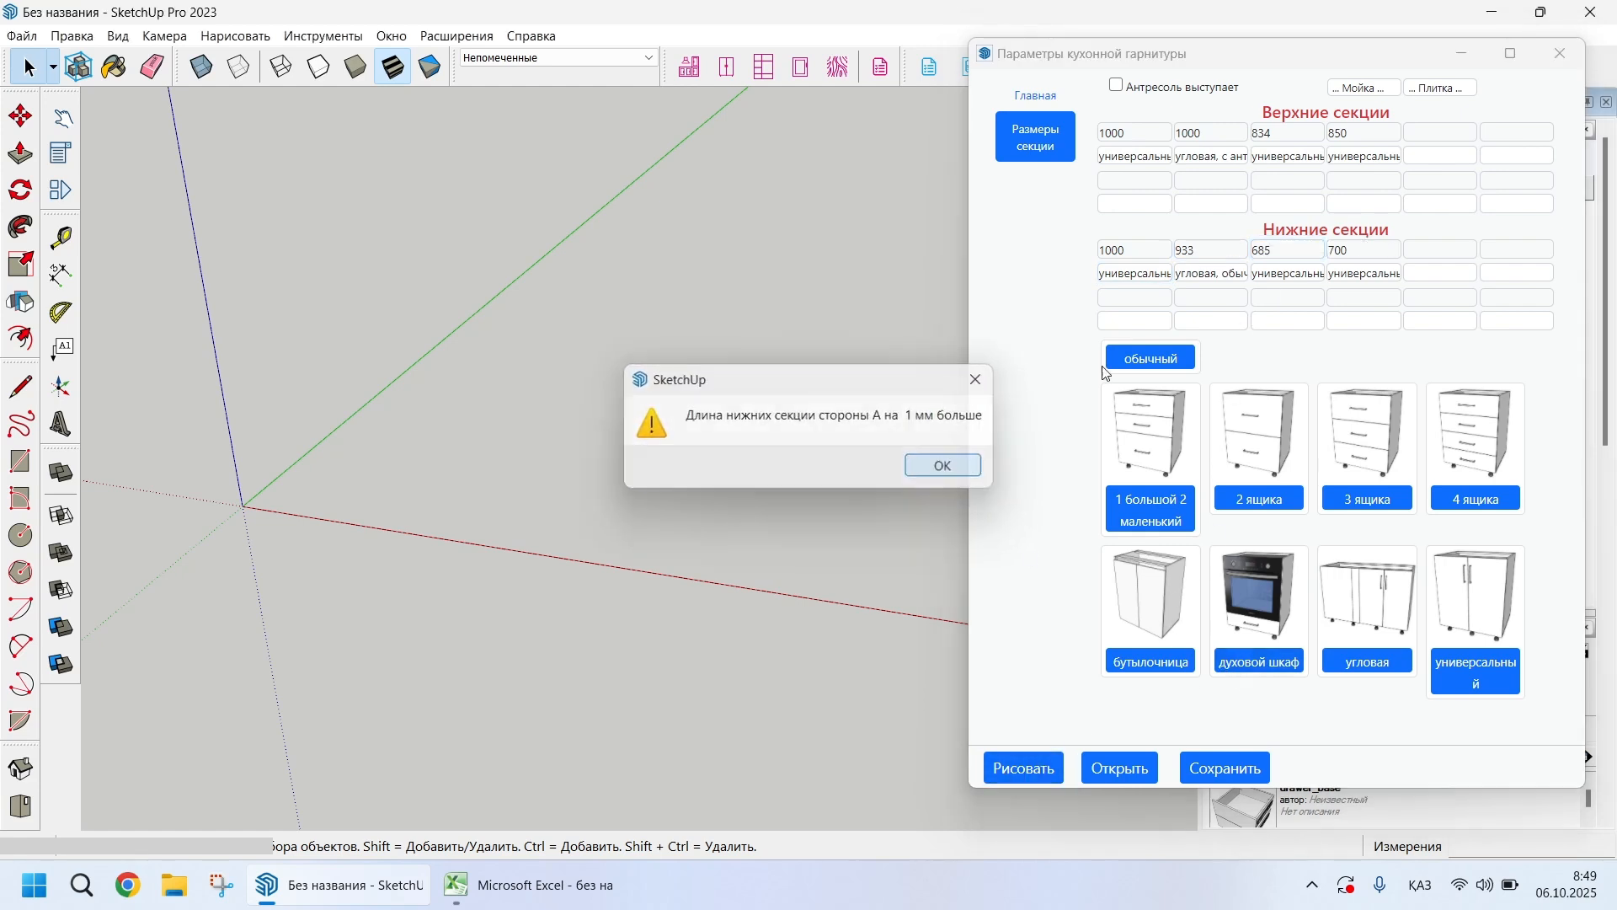
Set the second and third lower section widths to 932 and 684 mm and draw the corner kitchen in the model
{"action": "left_click", "coordinate": [1240, 254]}
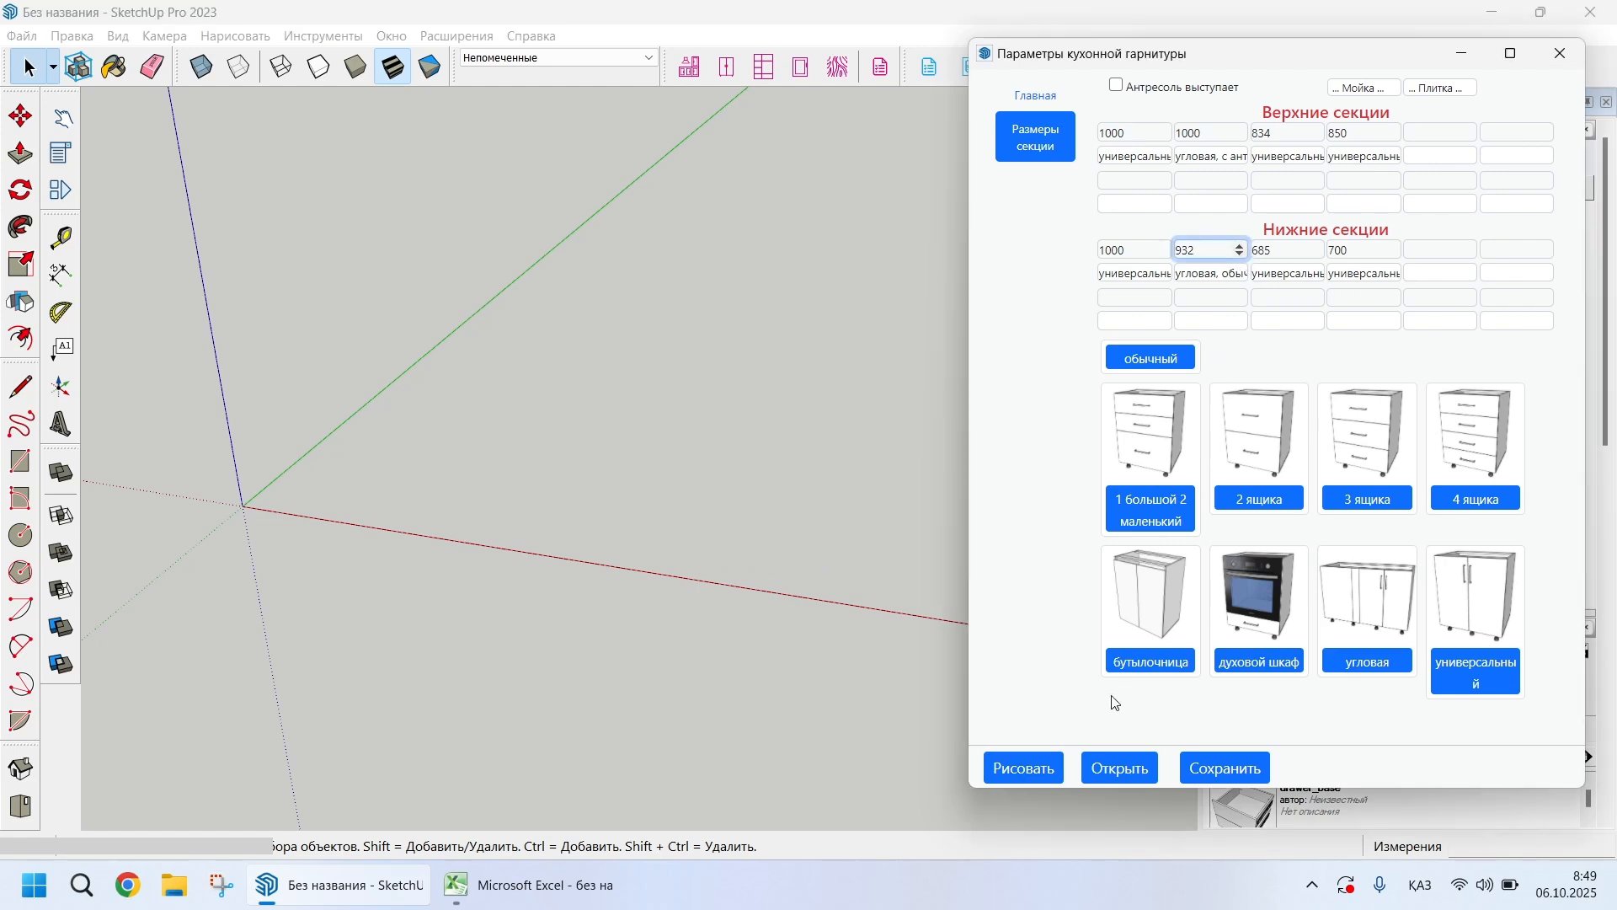
{"action": "left_click", "coordinate": [1027, 766]}
{"action": "left_click", "coordinate": [945, 467]}
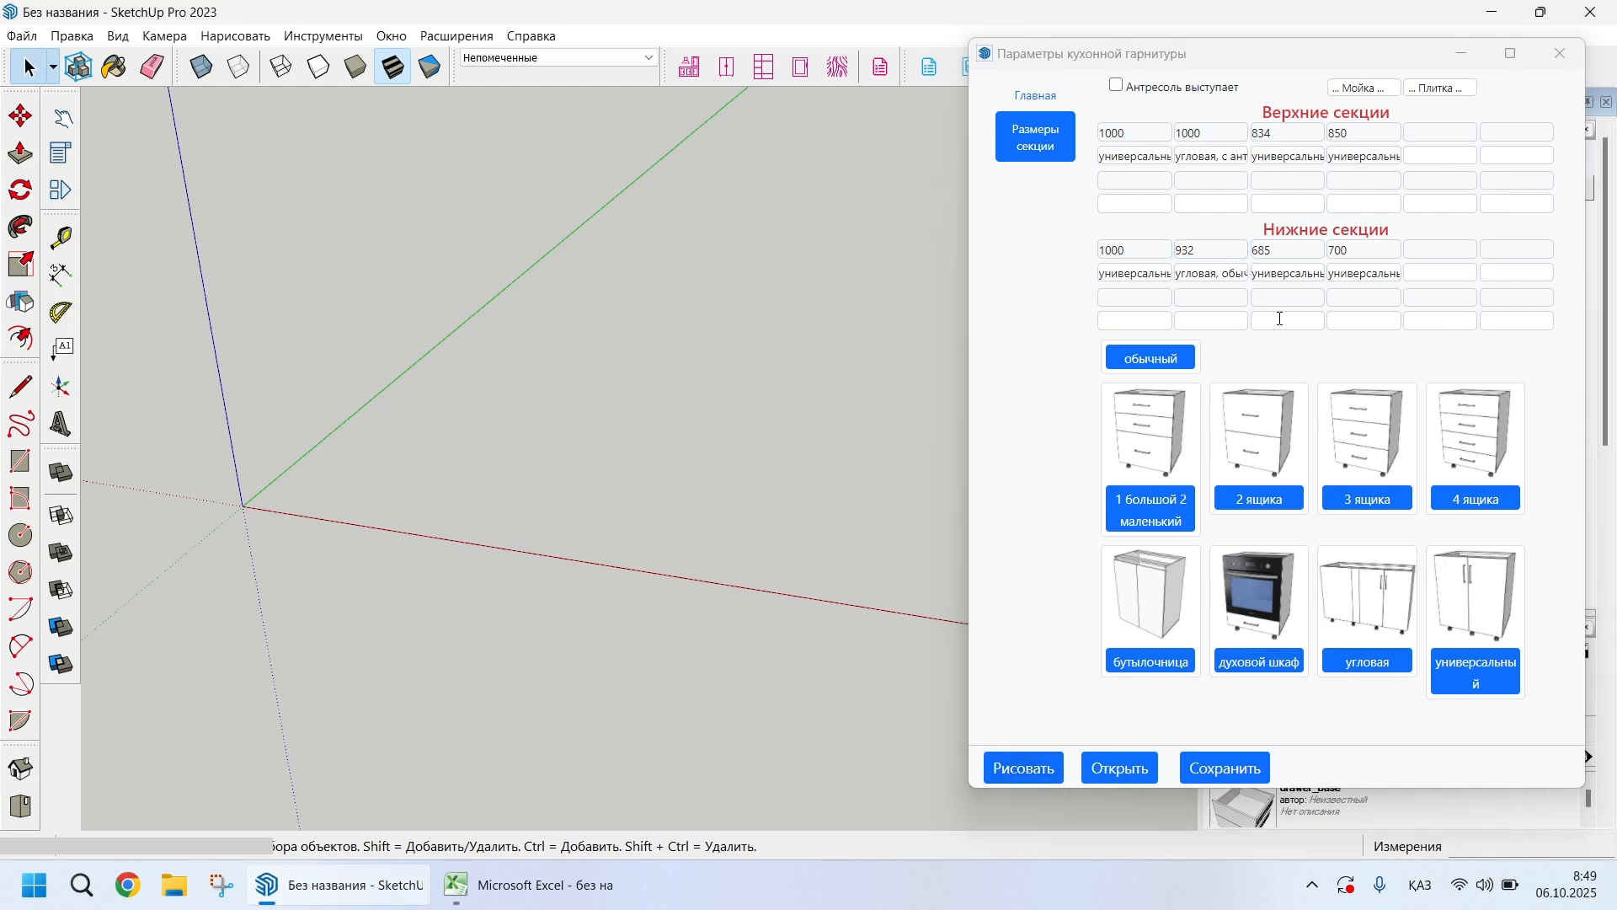
{"action": "left_click", "coordinate": [1317, 247]}
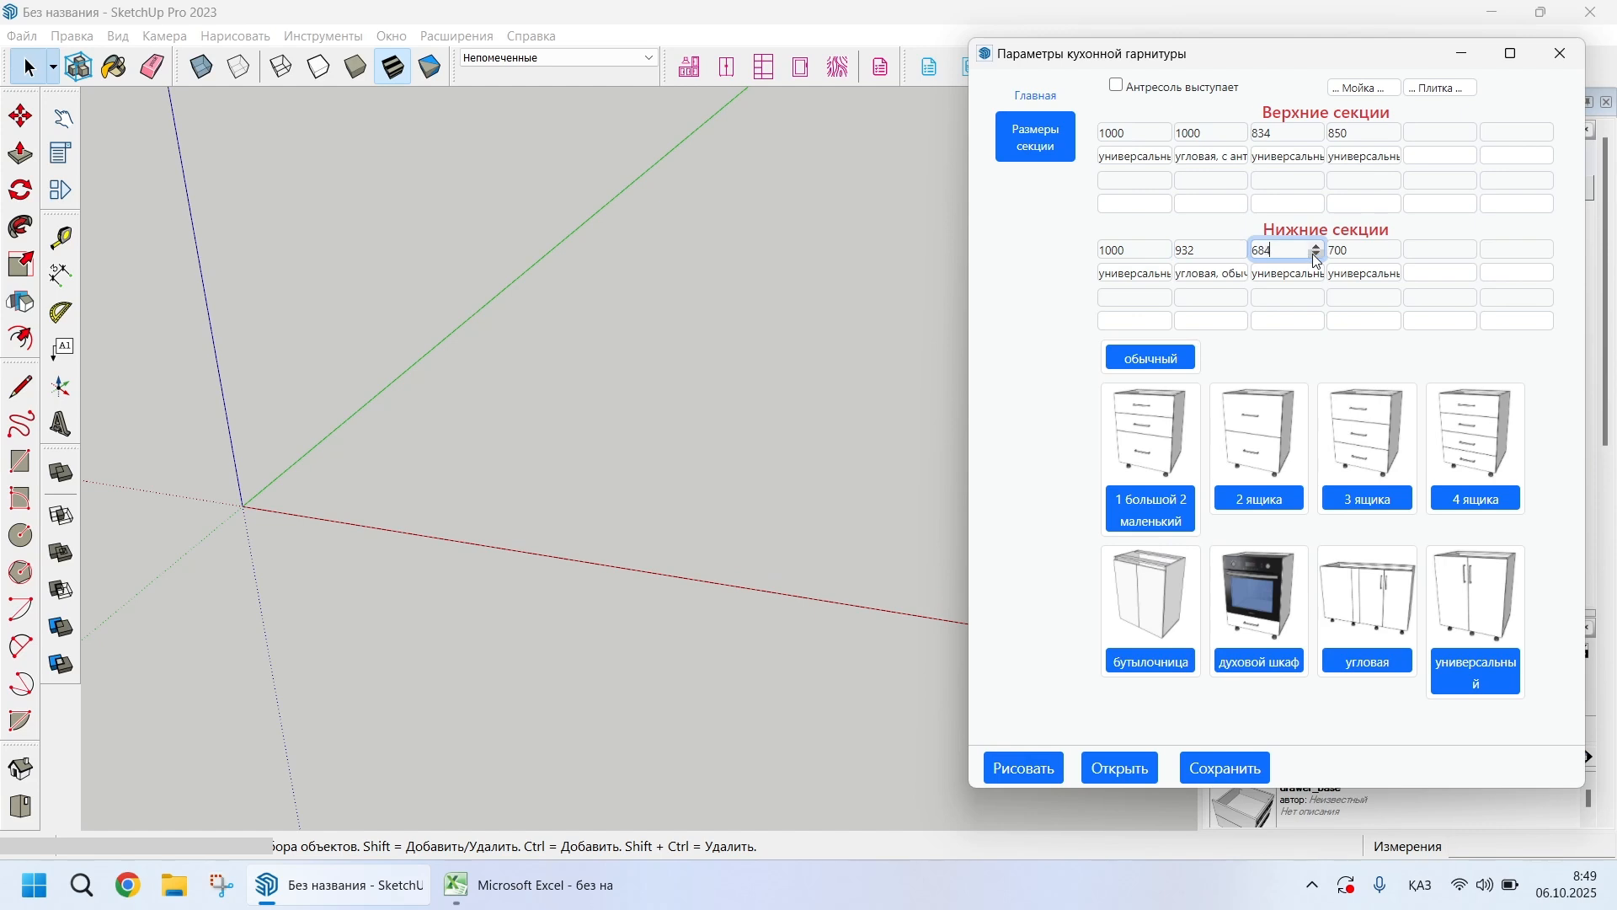
{"action": "left_click", "coordinate": [1038, 772]}
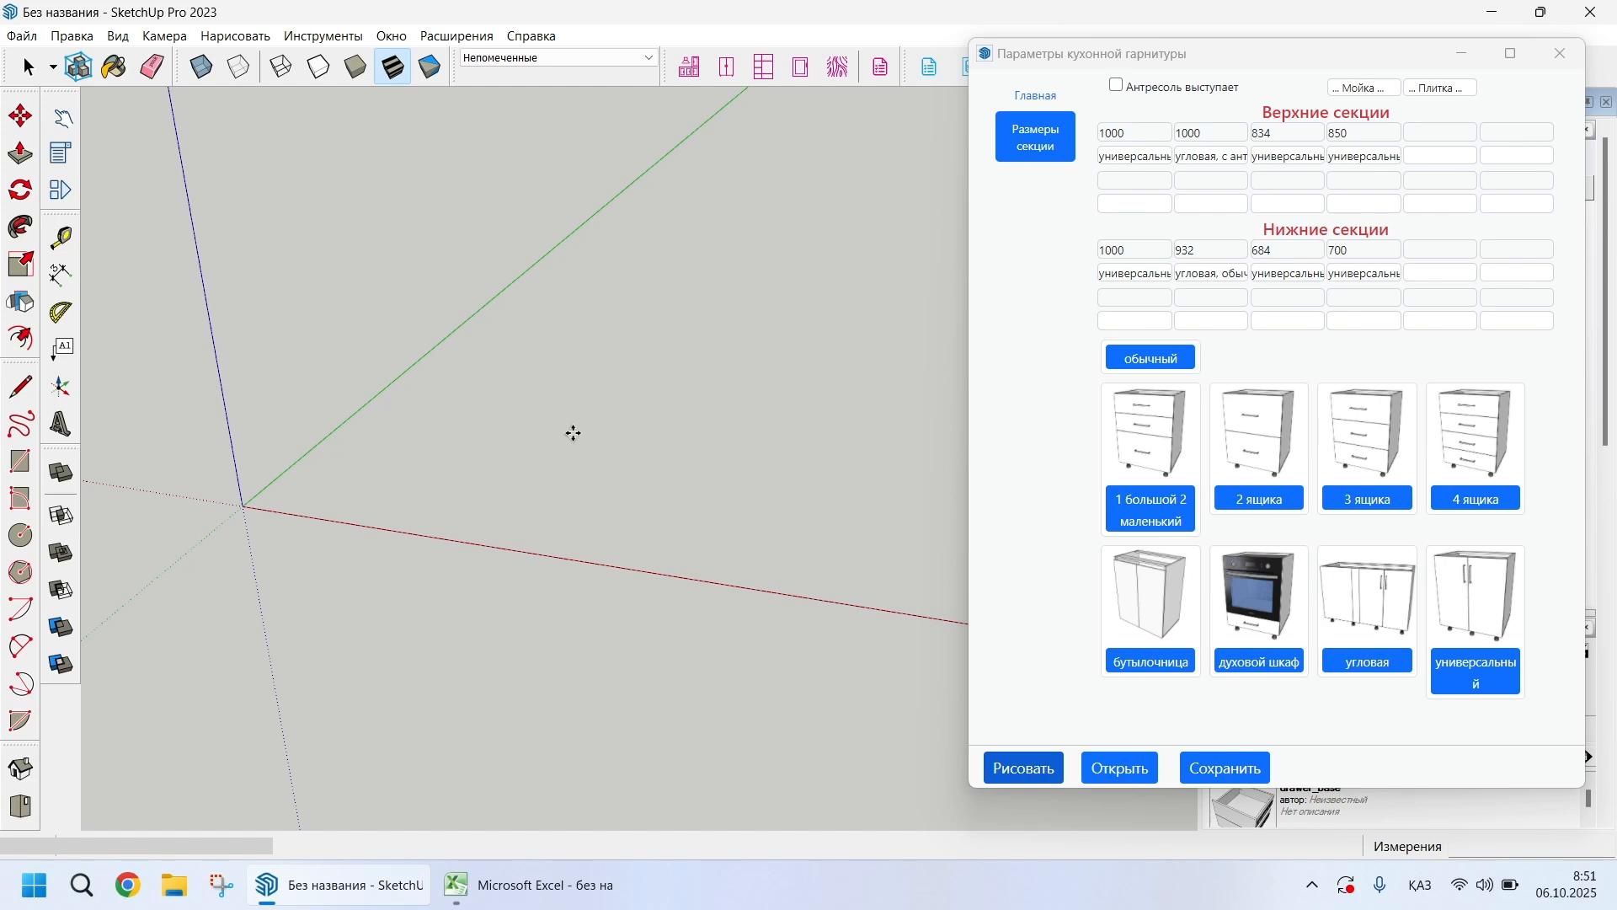
{"action": "scroll", "coordinate": [572, 433], "scroll_direction": "up", "scroll_amount": 5}
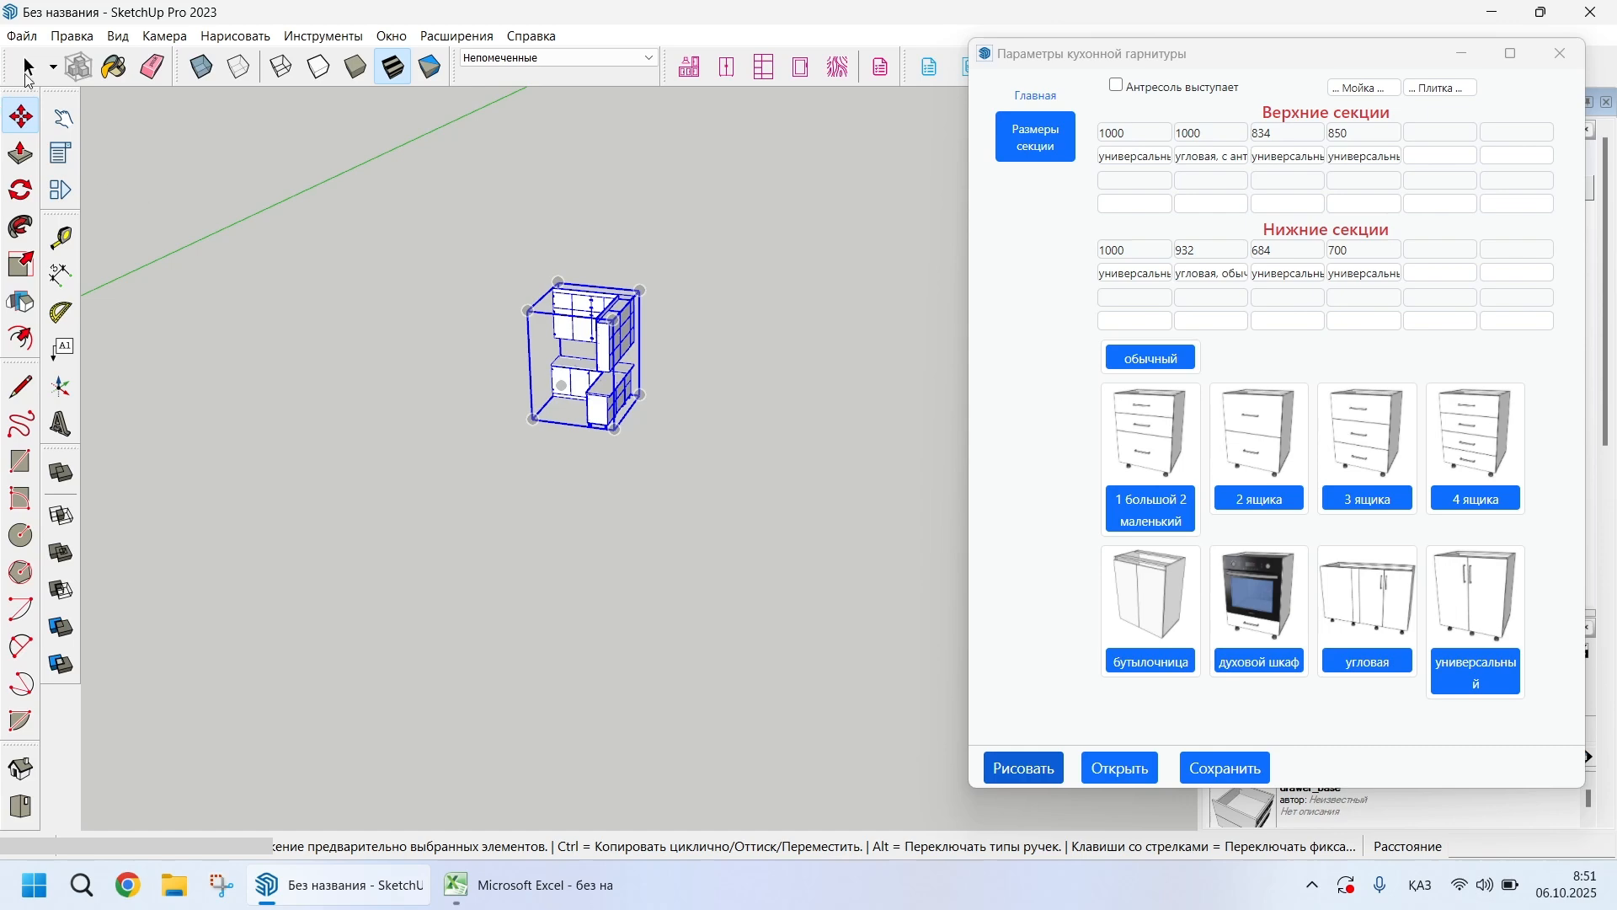
{"action": "left_click", "coordinate": [29, 78]}
Examine the drawn corner kitchen from the front, with its upper and lower cabinets along both runs
{"action": "middle_click_drag", "start_coordinate": [699, 510], "coordinate": [927, 581]}
{"action": "scroll", "coordinate": [592, 513], "scroll_direction": "down", "scroll_amount": 1}
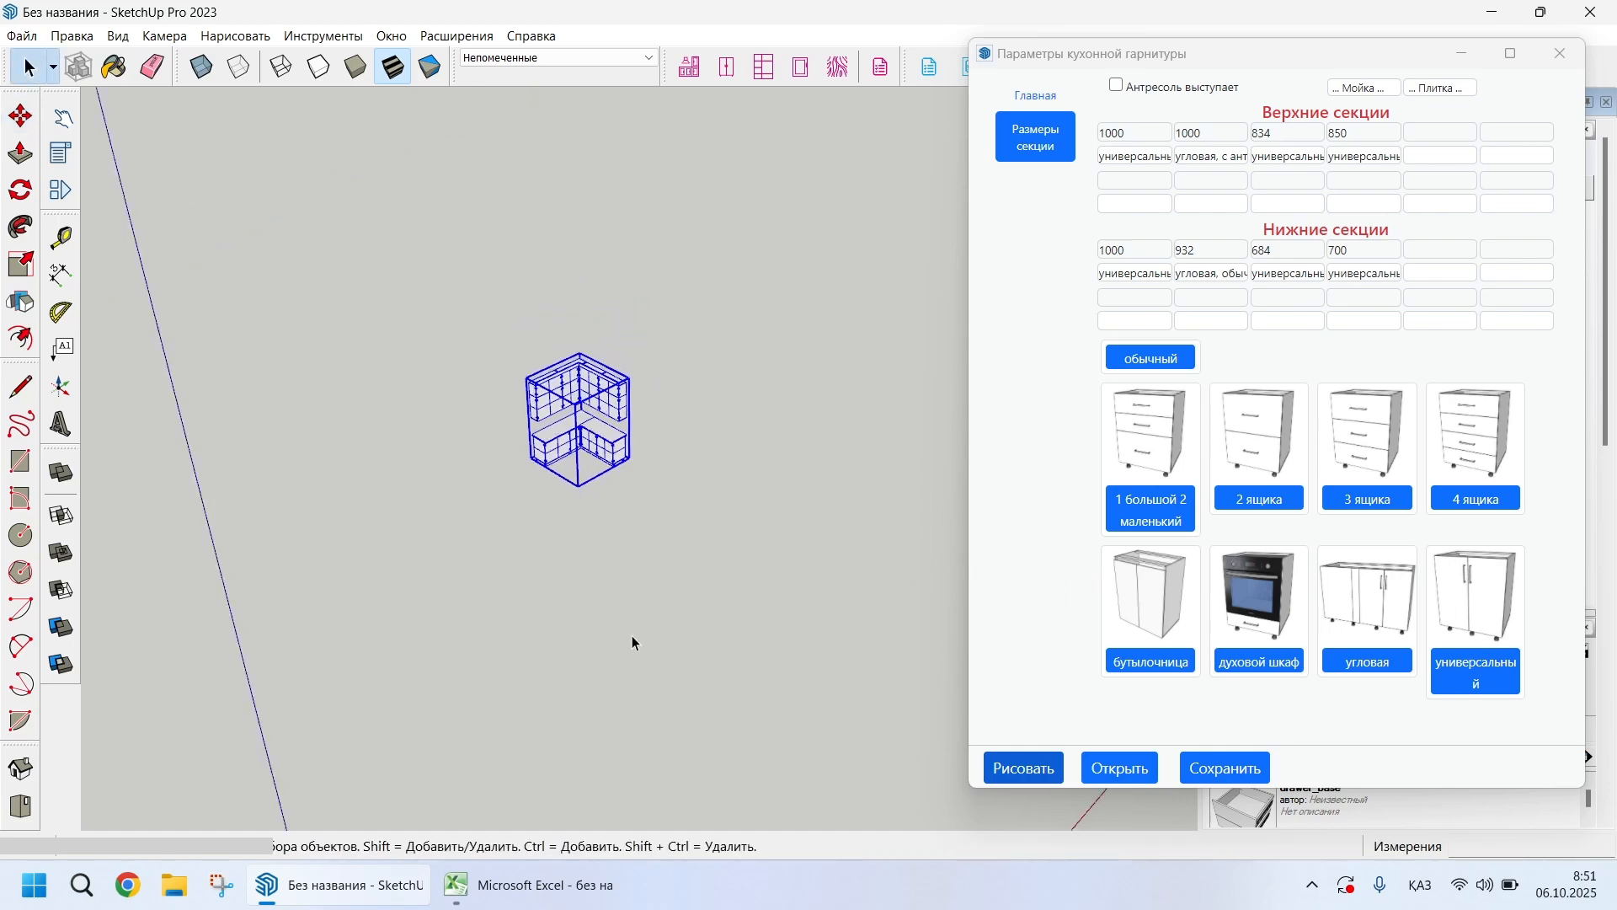
{"action": "middle_click_drag", "start_coordinate": [634, 643], "coordinate": [589, 750]}
{"action": "scroll", "coordinate": [528, 451], "scroll_direction": "up", "scroll_amount": 8}
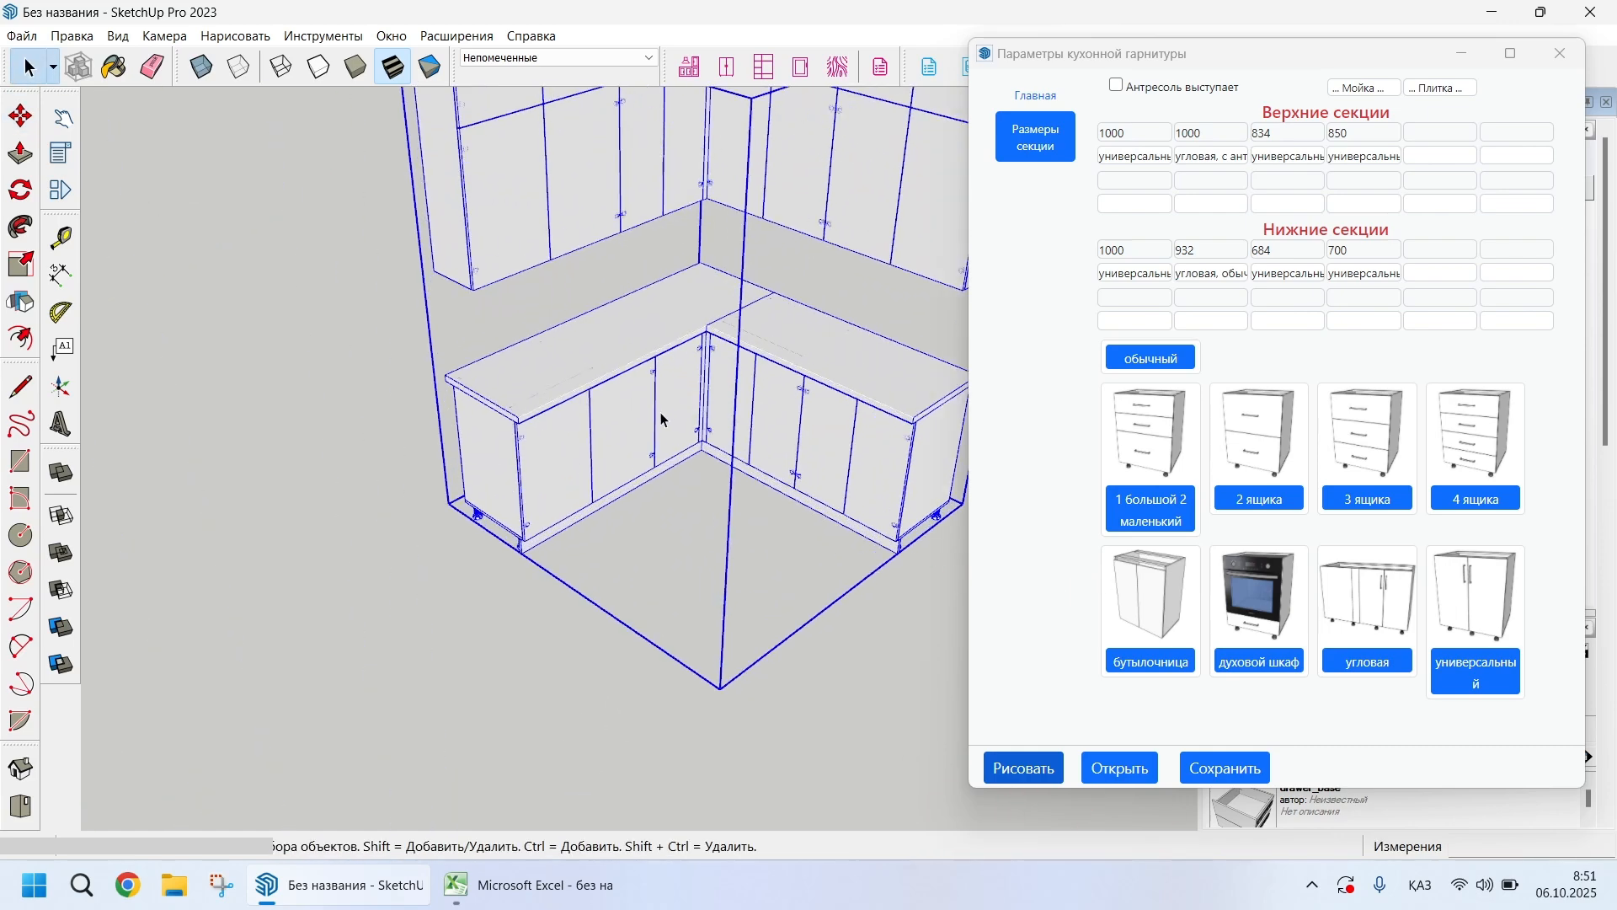
{"action": "scroll", "coordinate": [337, 602], "scroll_direction": "down", "scroll_amount": 10}
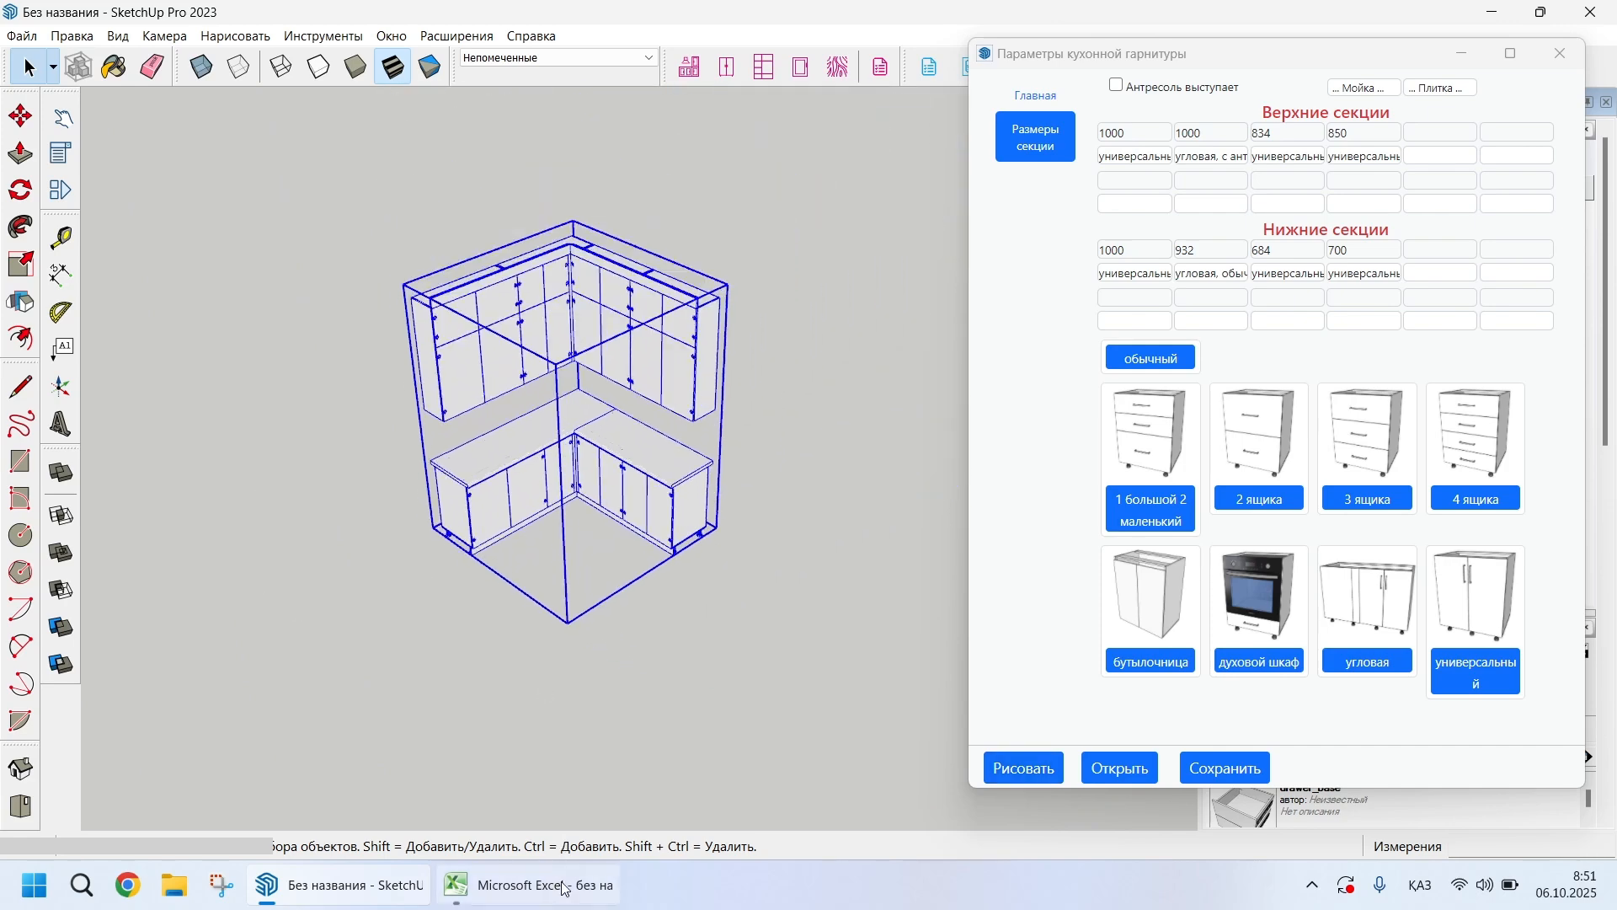
Switch to Excel, close the old без названия-tez3d.csv workbook without saving, and return to SketchUp
{"action": "left_click", "coordinate": [558, 891]}
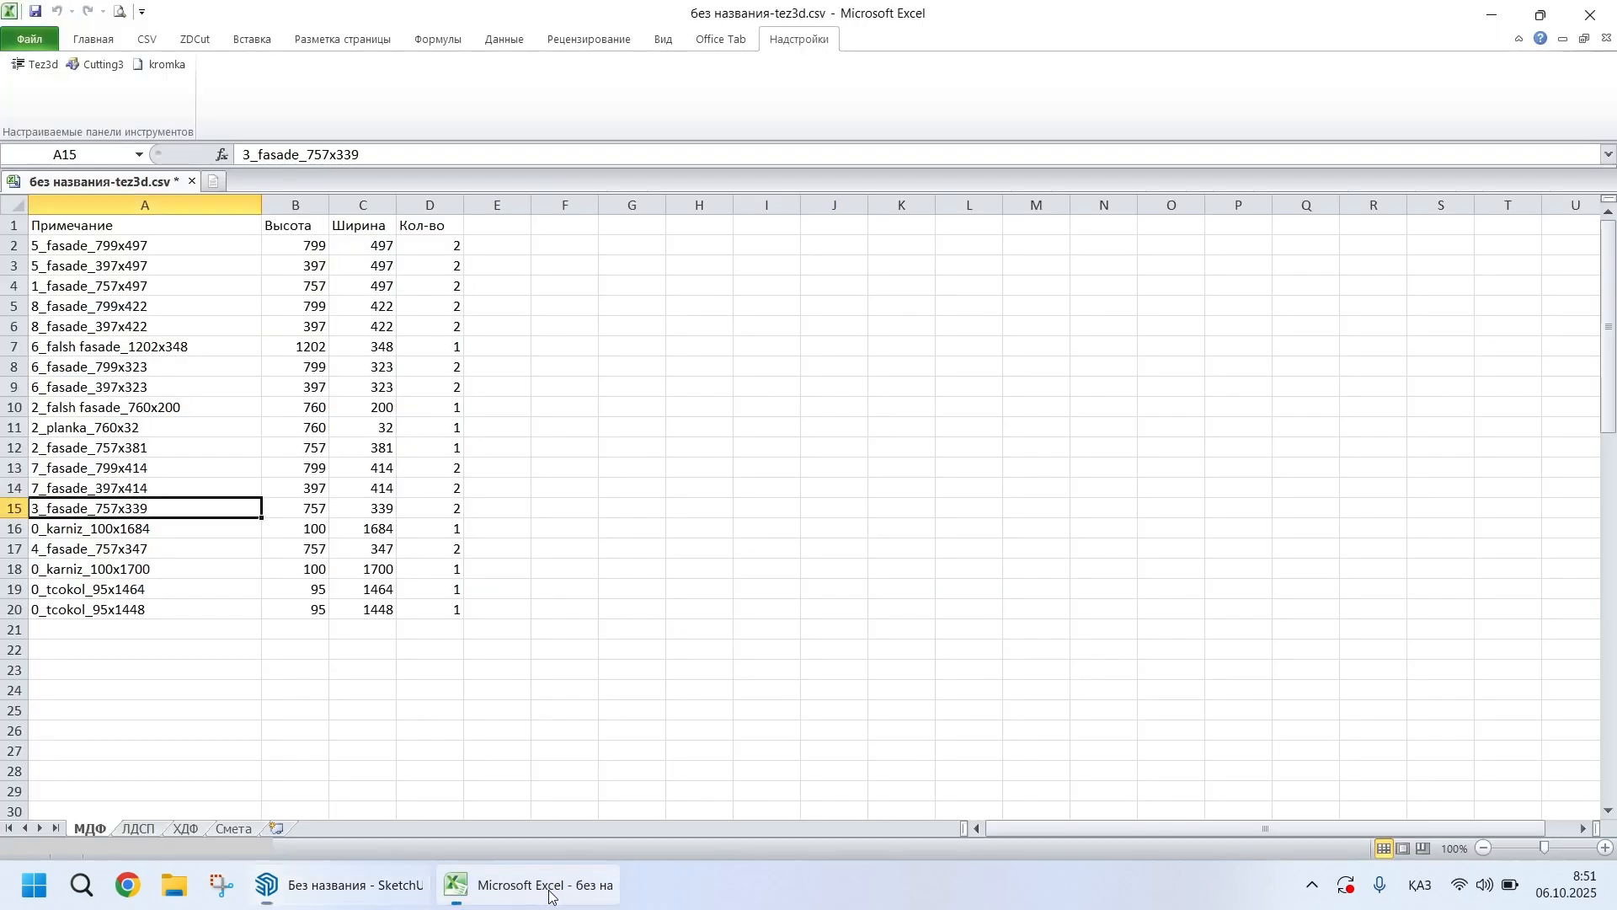
{"action": "left_click", "coordinate": [192, 181]}
{"action": "left_click", "coordinate": [812, 467]}
{"action": "left_click", "coordinate": [351, 885]}
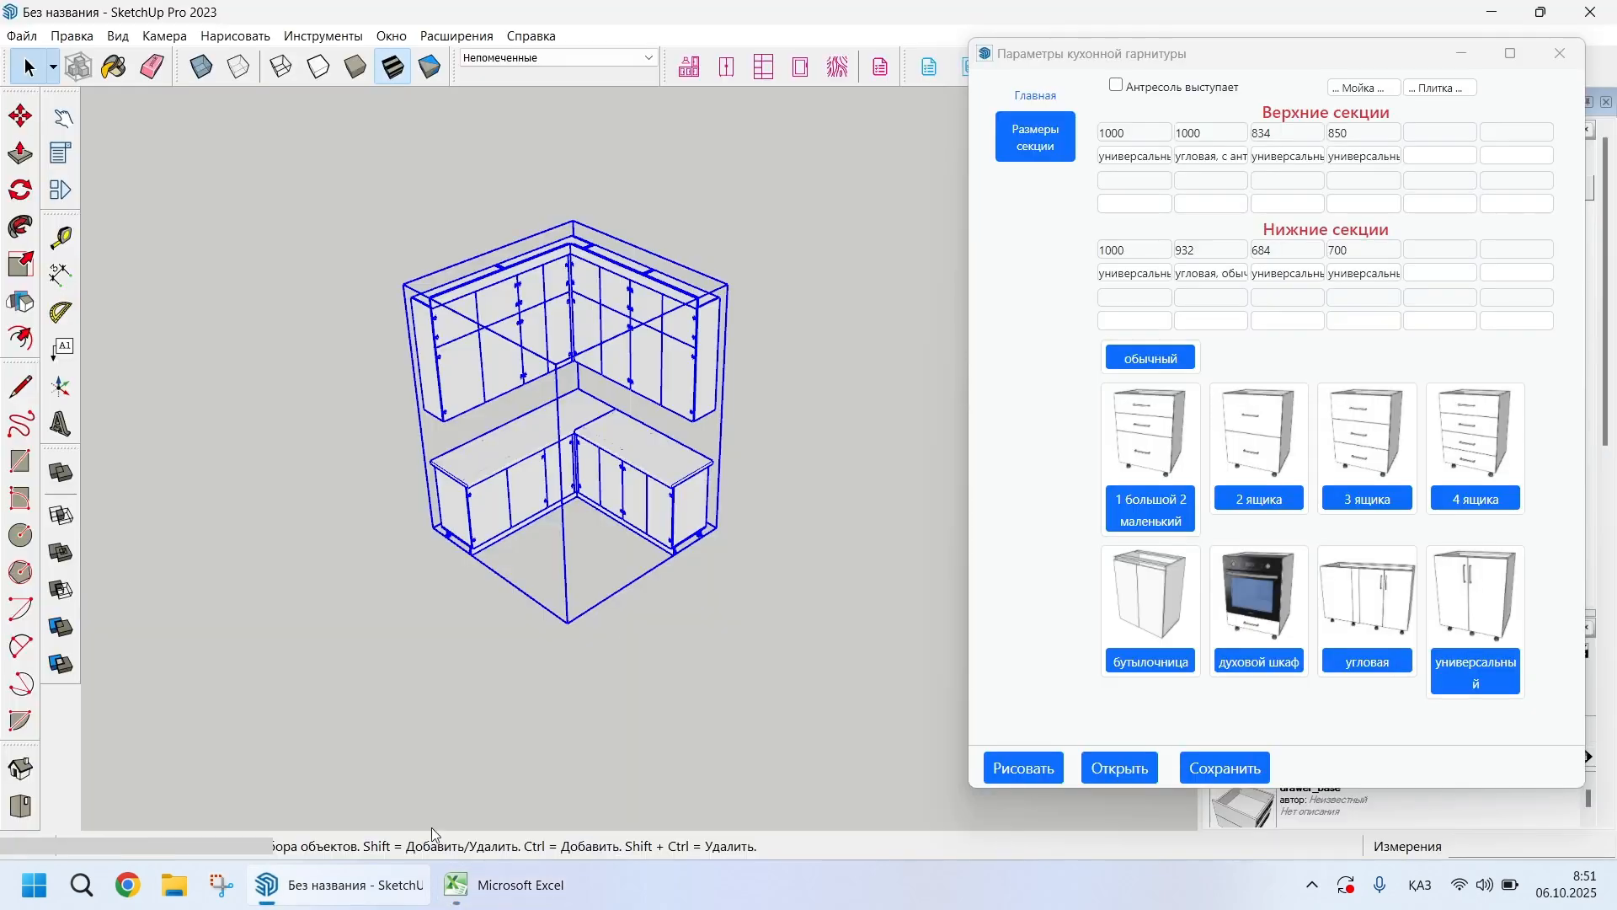
Export the corner kitchen's parts list, switch to Excel and process it with Tez3d, cancelling the sheet deletion
{"action": "left_click", "coordinate": [880, 67]}
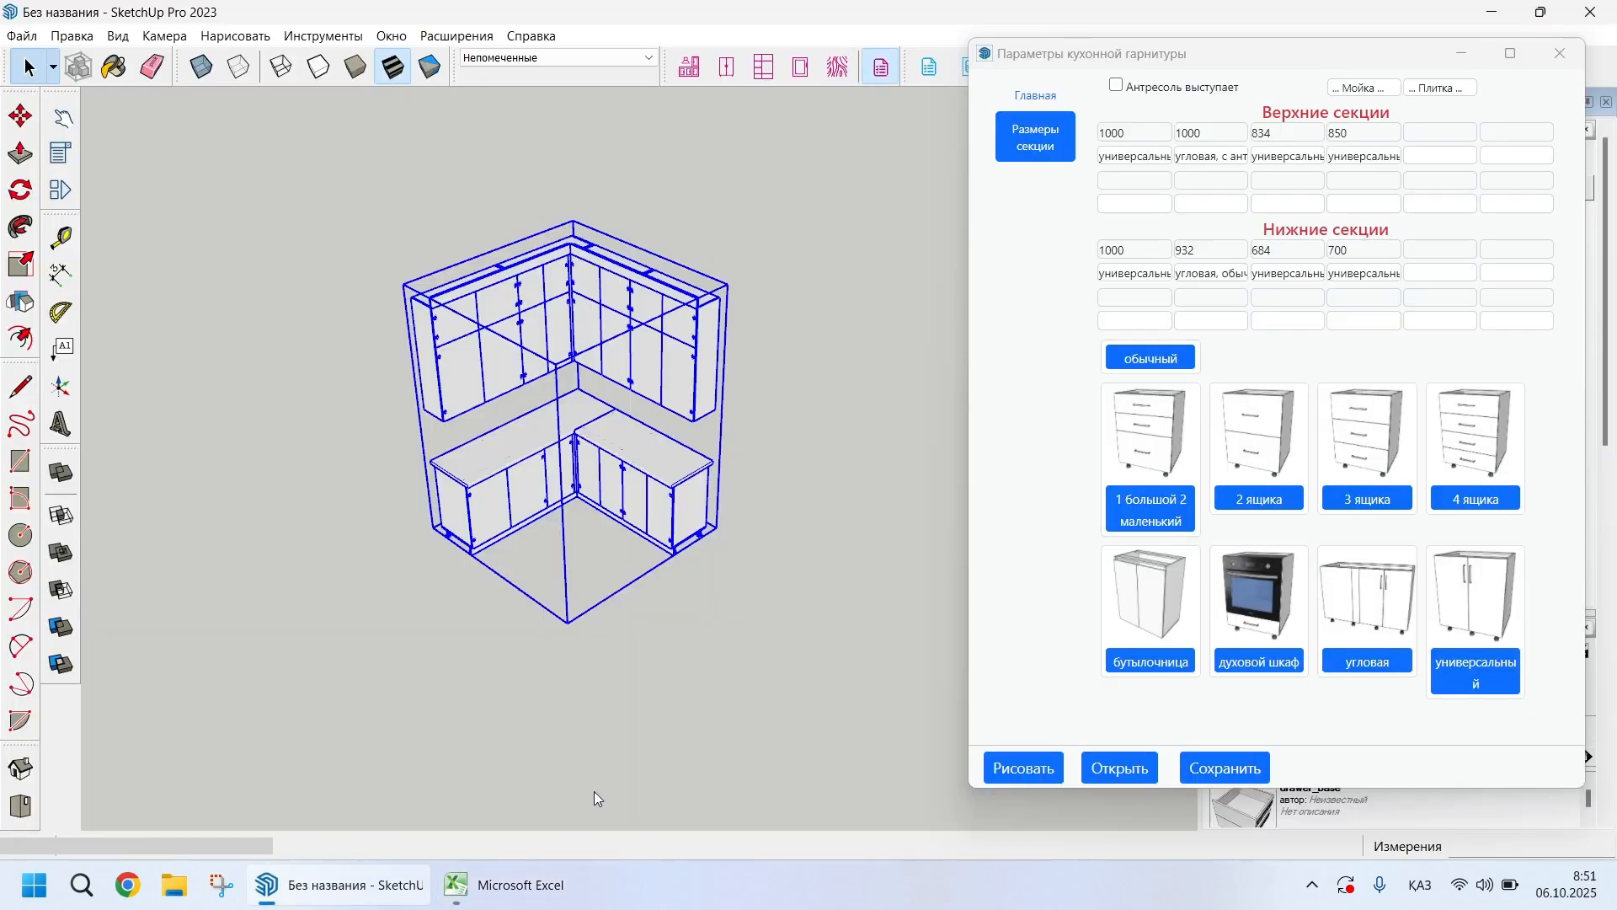
{"action": "left_click", "coordinate": [506, 885]}
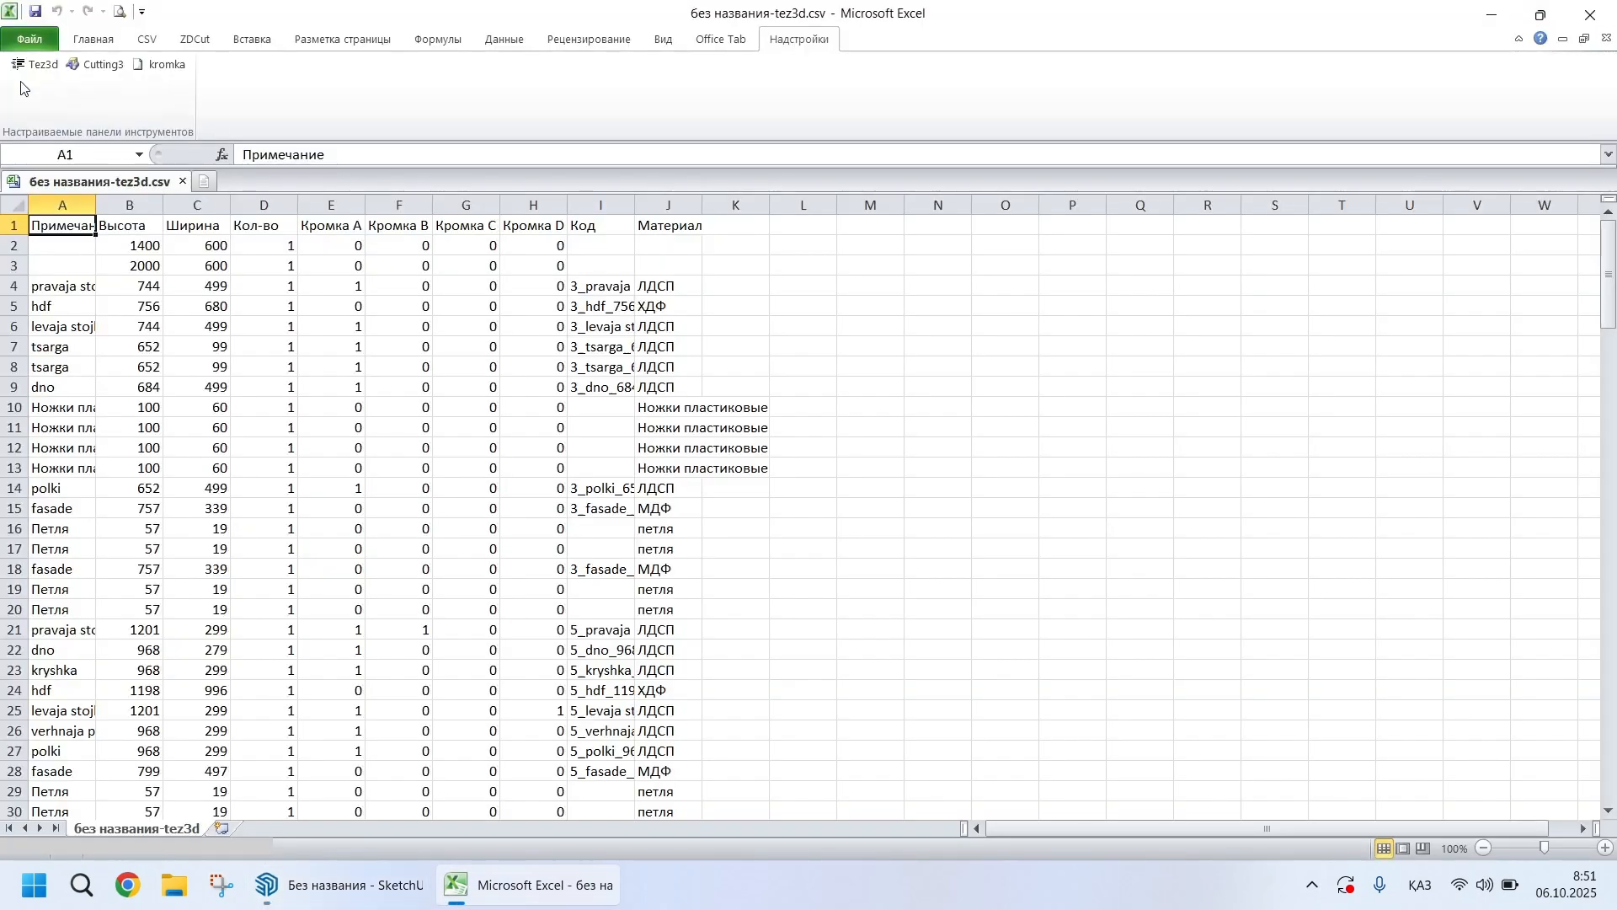
{"action": "left_click", "coordinate": [36, 64]}
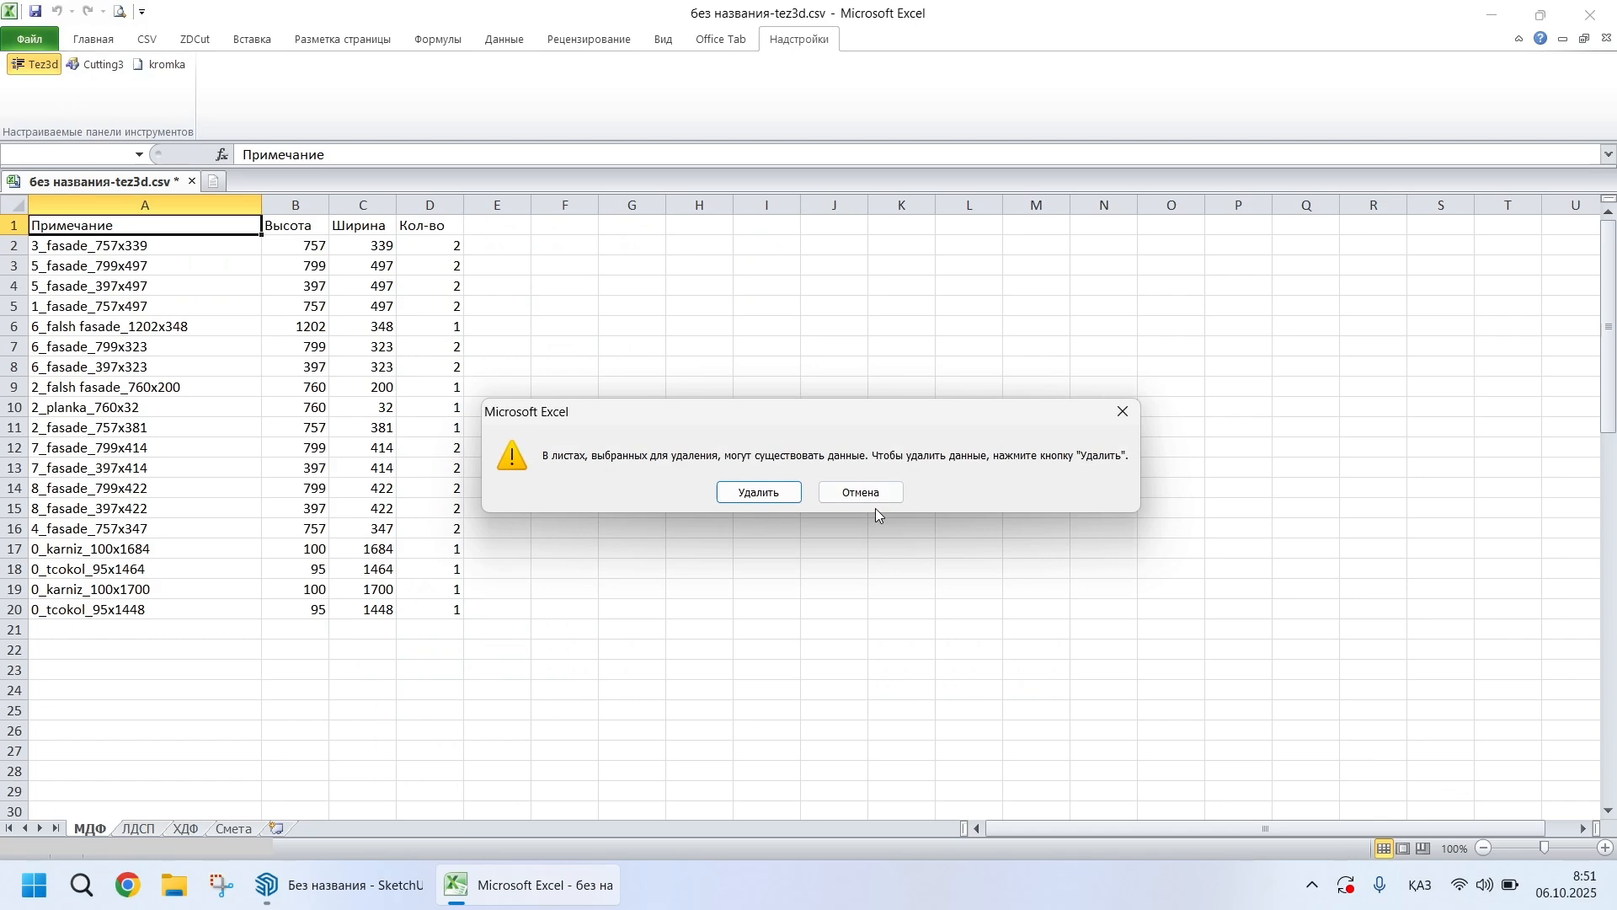
{"action": "left_click", "coordinate": [875, 498]}
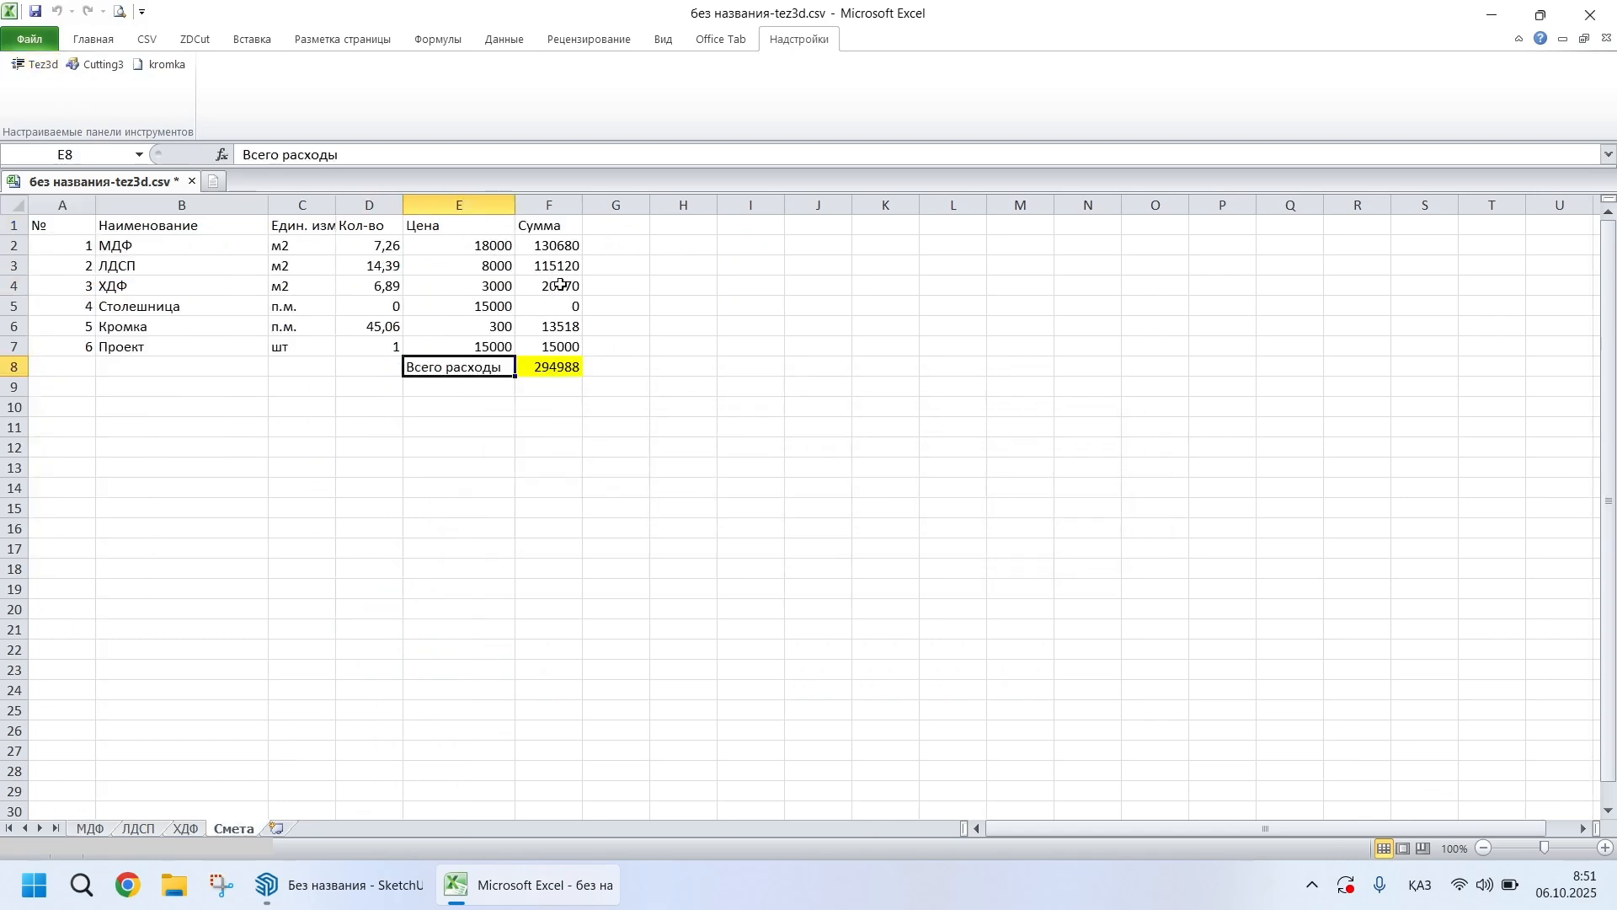
Review the cost estimate on the Смета sheet and the part lists on the ХДФ, ЛДСП and МДФ sheets
{"action": "left_click", "coordinate": [560, 285]}
{"action": "left_click", "coordinate": [200, 830]}
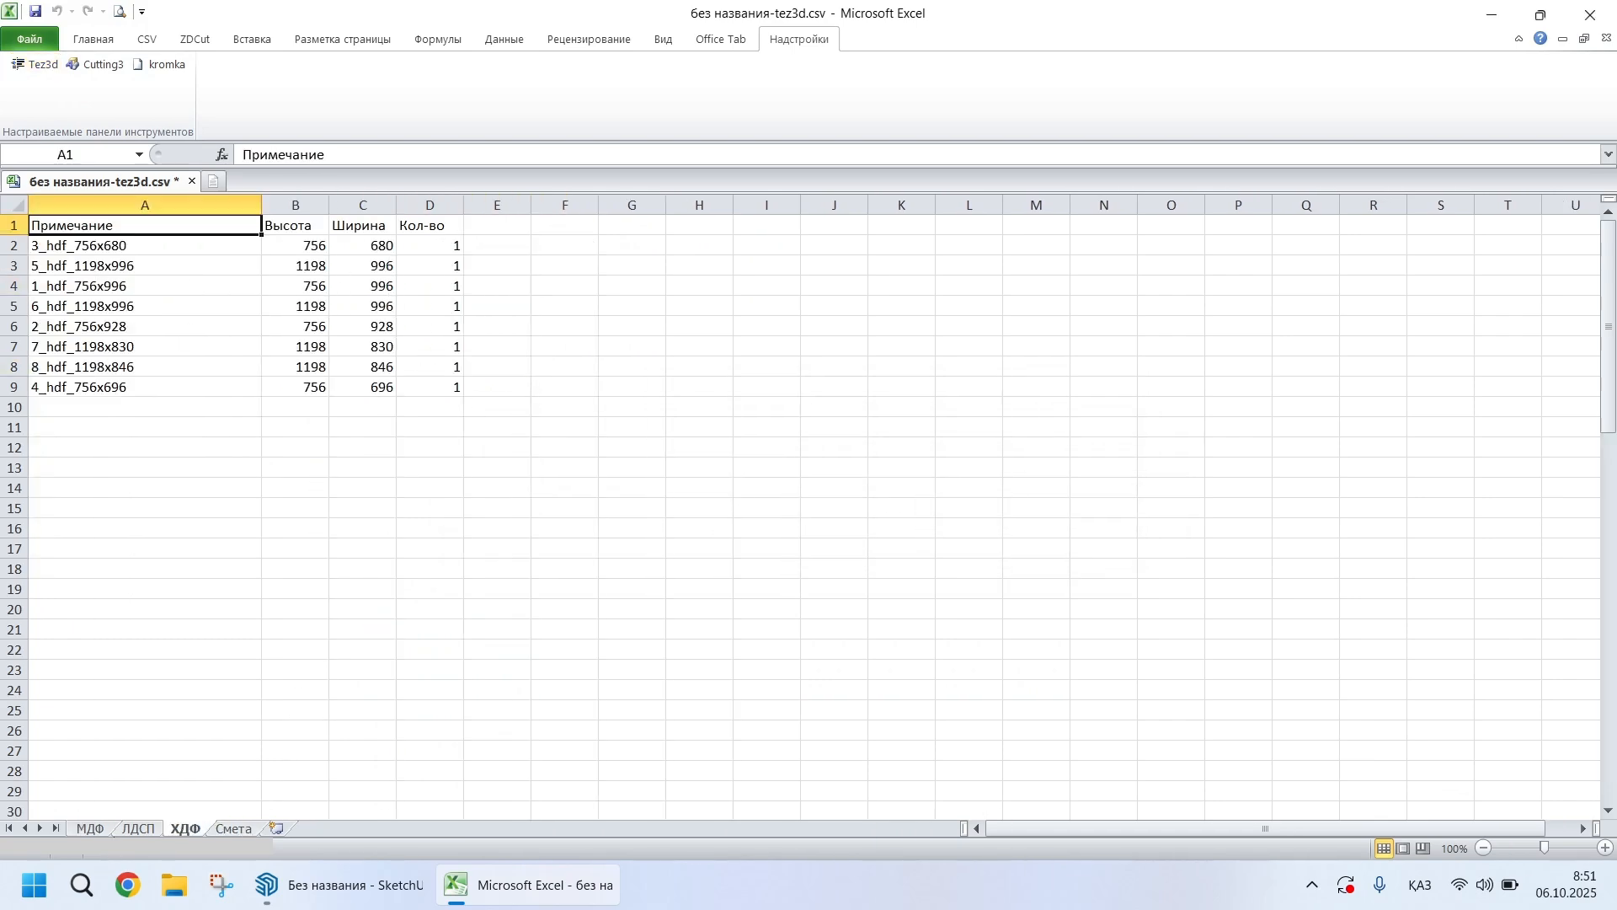
{"action": "left_click", "coordinate": [138, 829]}
{"action": "left_click", "coordinate": [91, 830]}
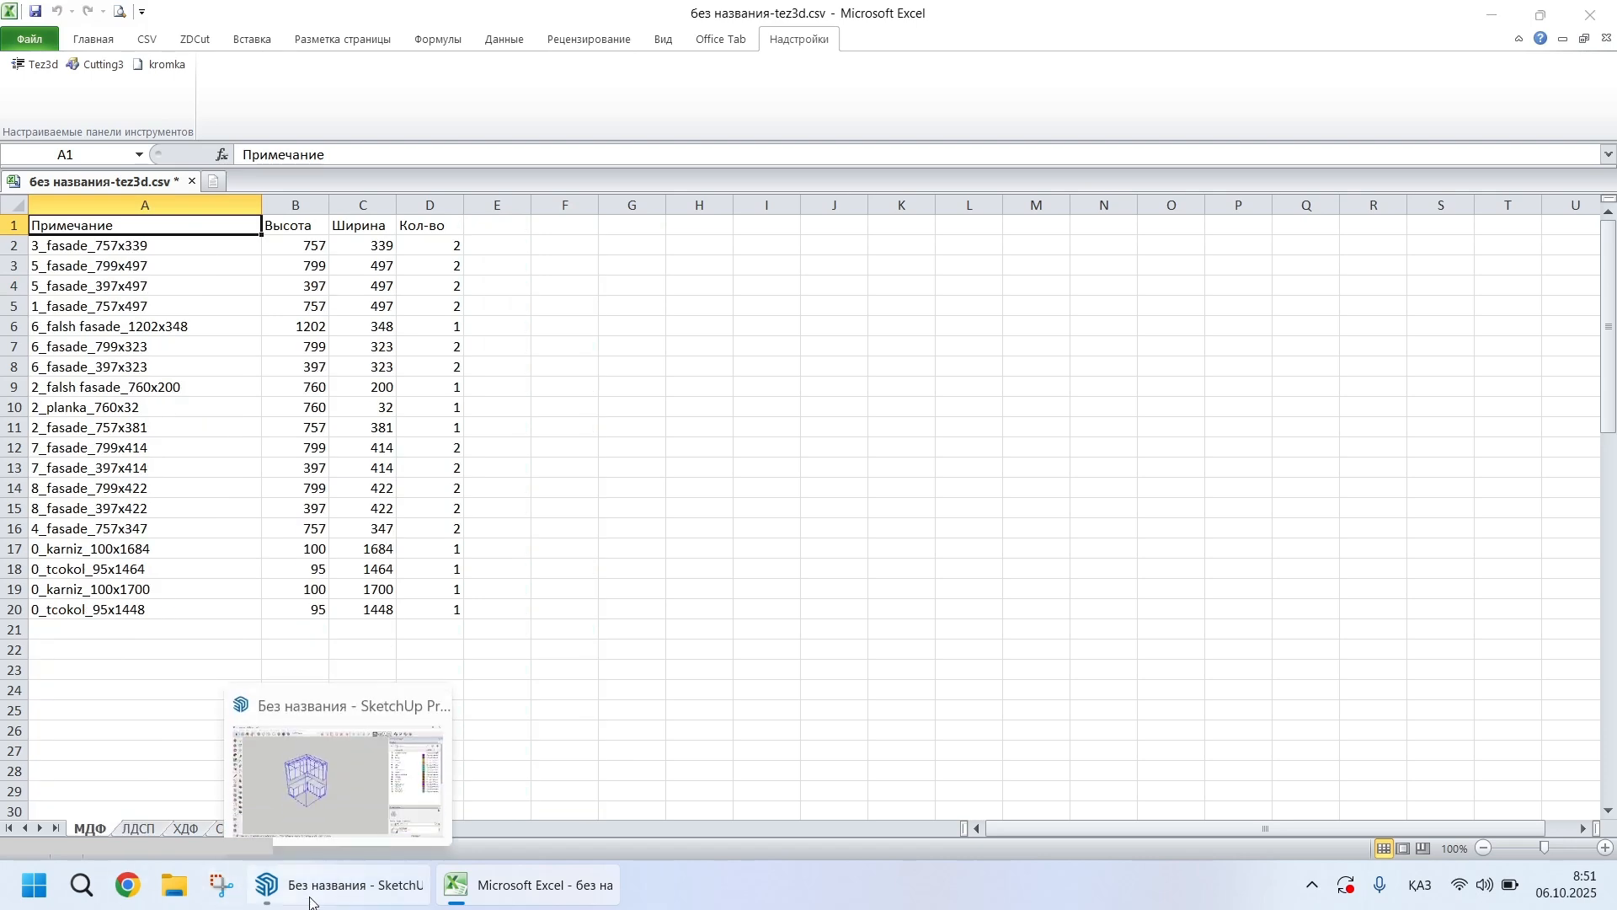
Switch to SketchUp, view the corner kitchen from the side and show the kitchen's general dimension parameters
{"action": "left_click", "coordinate": [337, 885]}
{"action": "scroll", "coordinate": [720, 396], "scroll_direction": "down", "scroll_amount": 2}
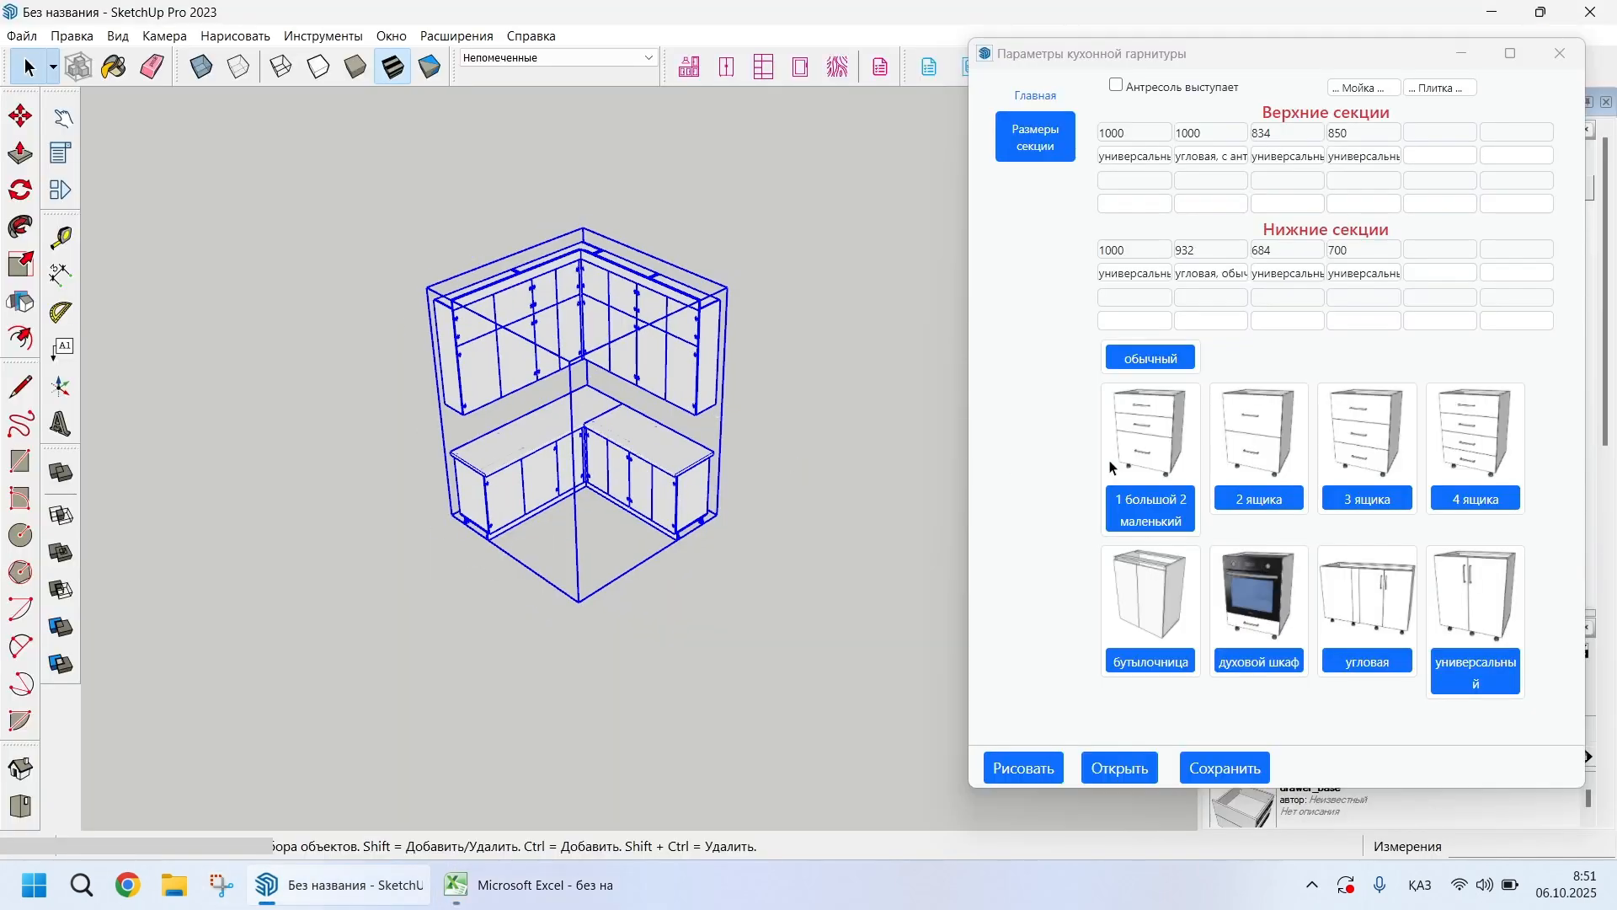
{"action": "double_click", "coordinate": [1204, 250]}
{"action": "middle_click_drag", "start_coordinate": [401, 516], "coordinate": [859, 390]}
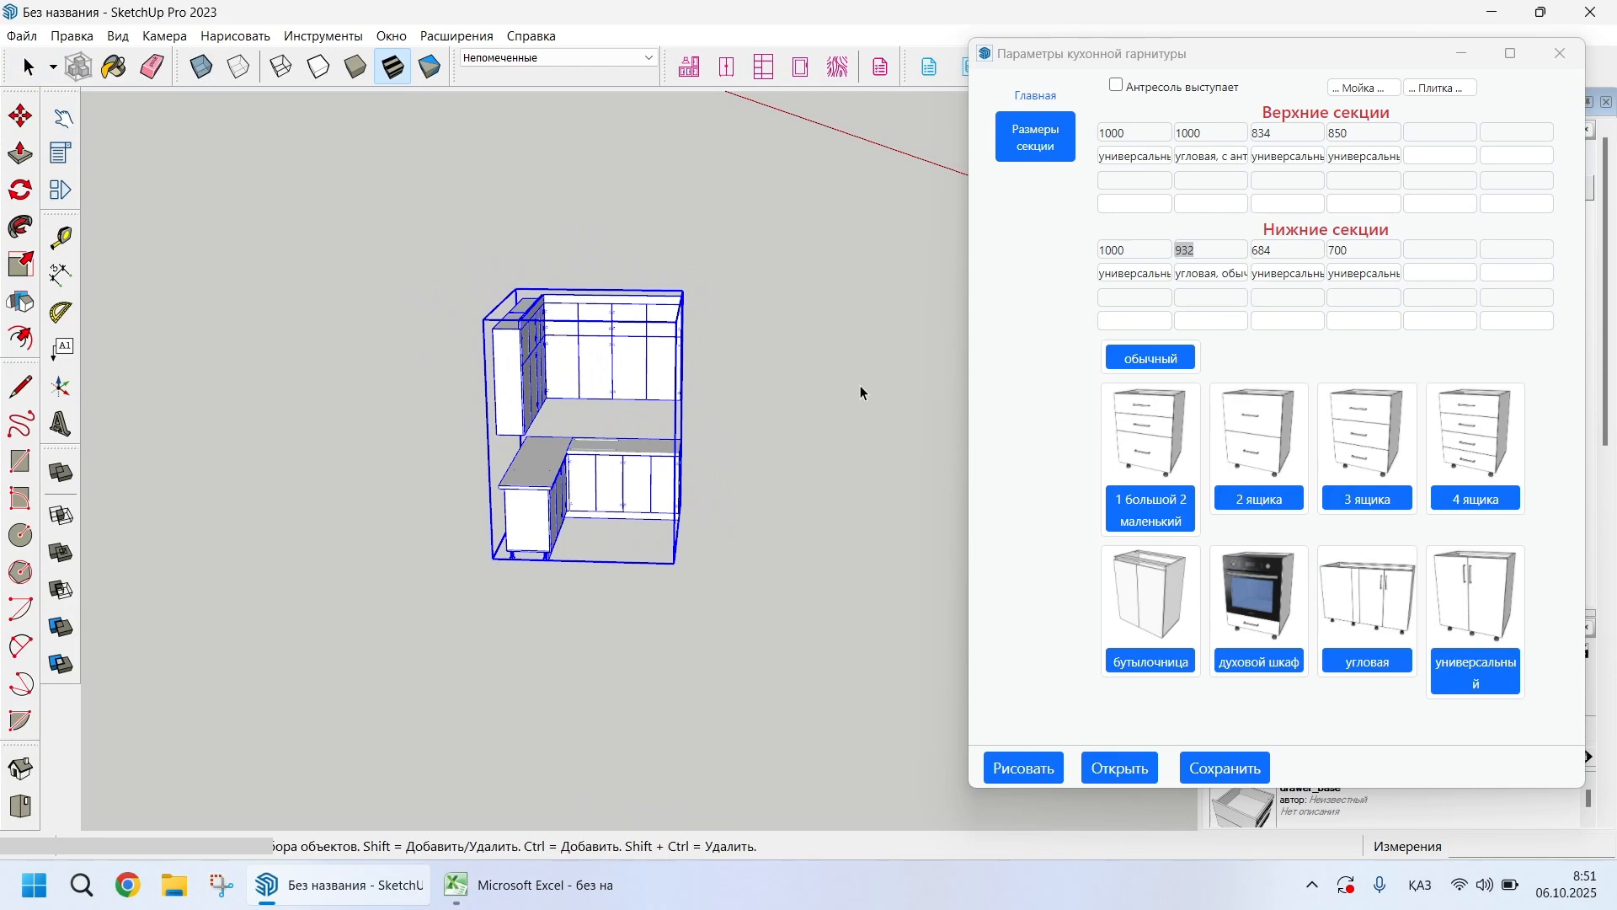
{"action": "left_click", "coordinate": [1035, 95]}
Examine the worktop's front overhang at the cabinet end against the Выступ столешницы parameter
{"action": "scroll", "coordinate": [573, 506], "scroll_direction": "up", "scroll_amount": 6}
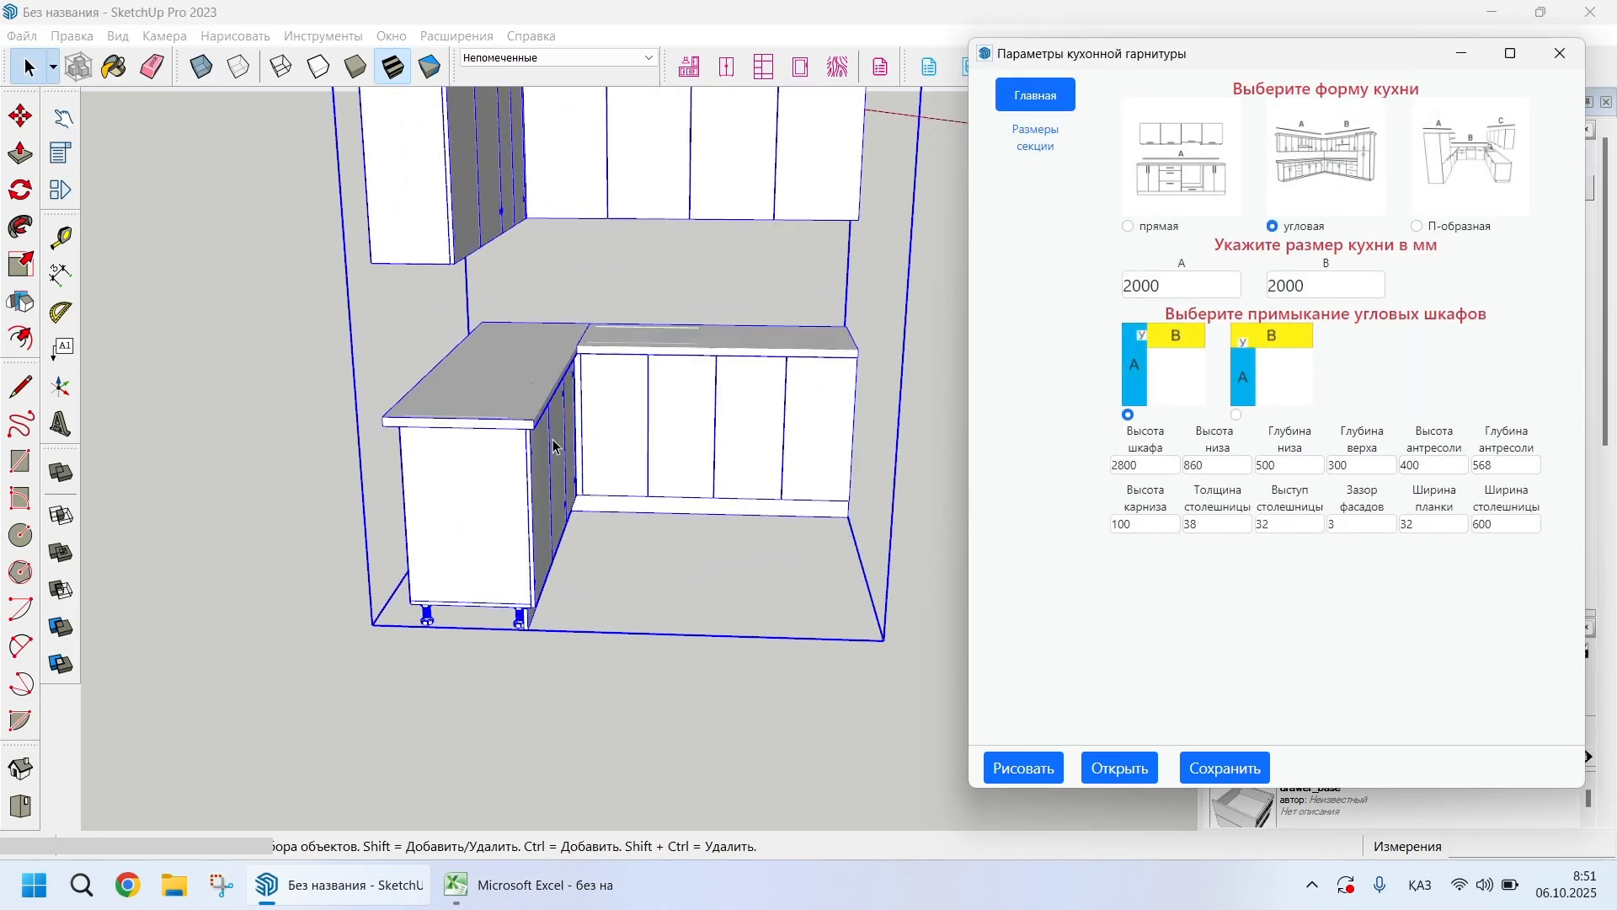
{"action": "scroll", "coordinate": [556, 381], "scroll_direction": "up", "scroll_amount": 2}
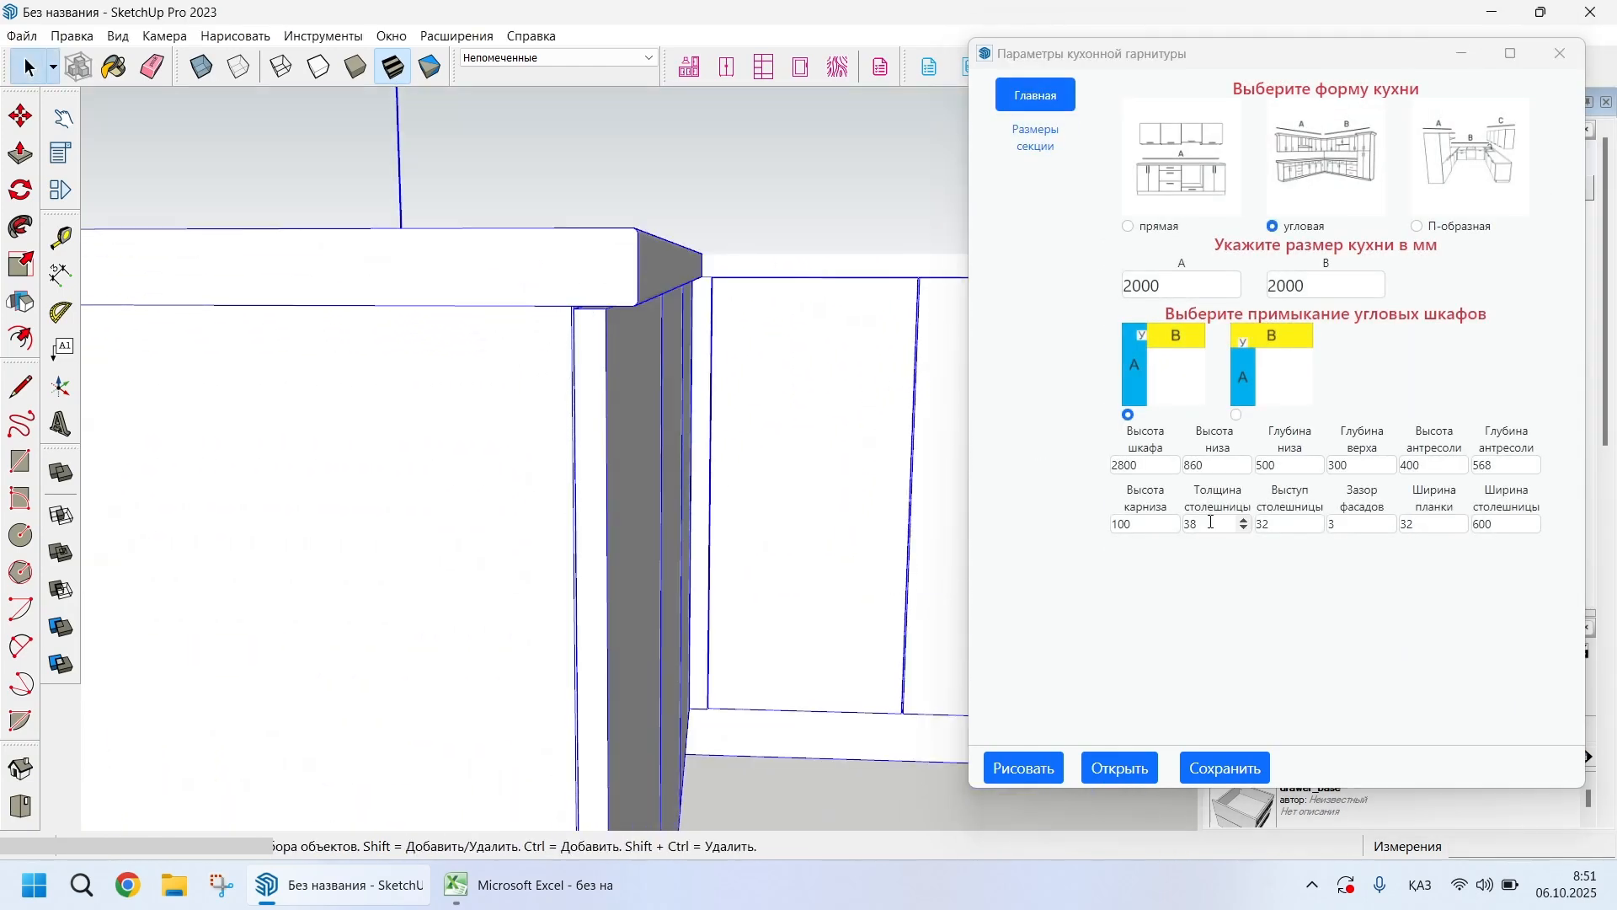
{"action": "left_click", "coordinate": [1260, 524]}
{"action": "double_click", "coordinate": [1278, 523]}
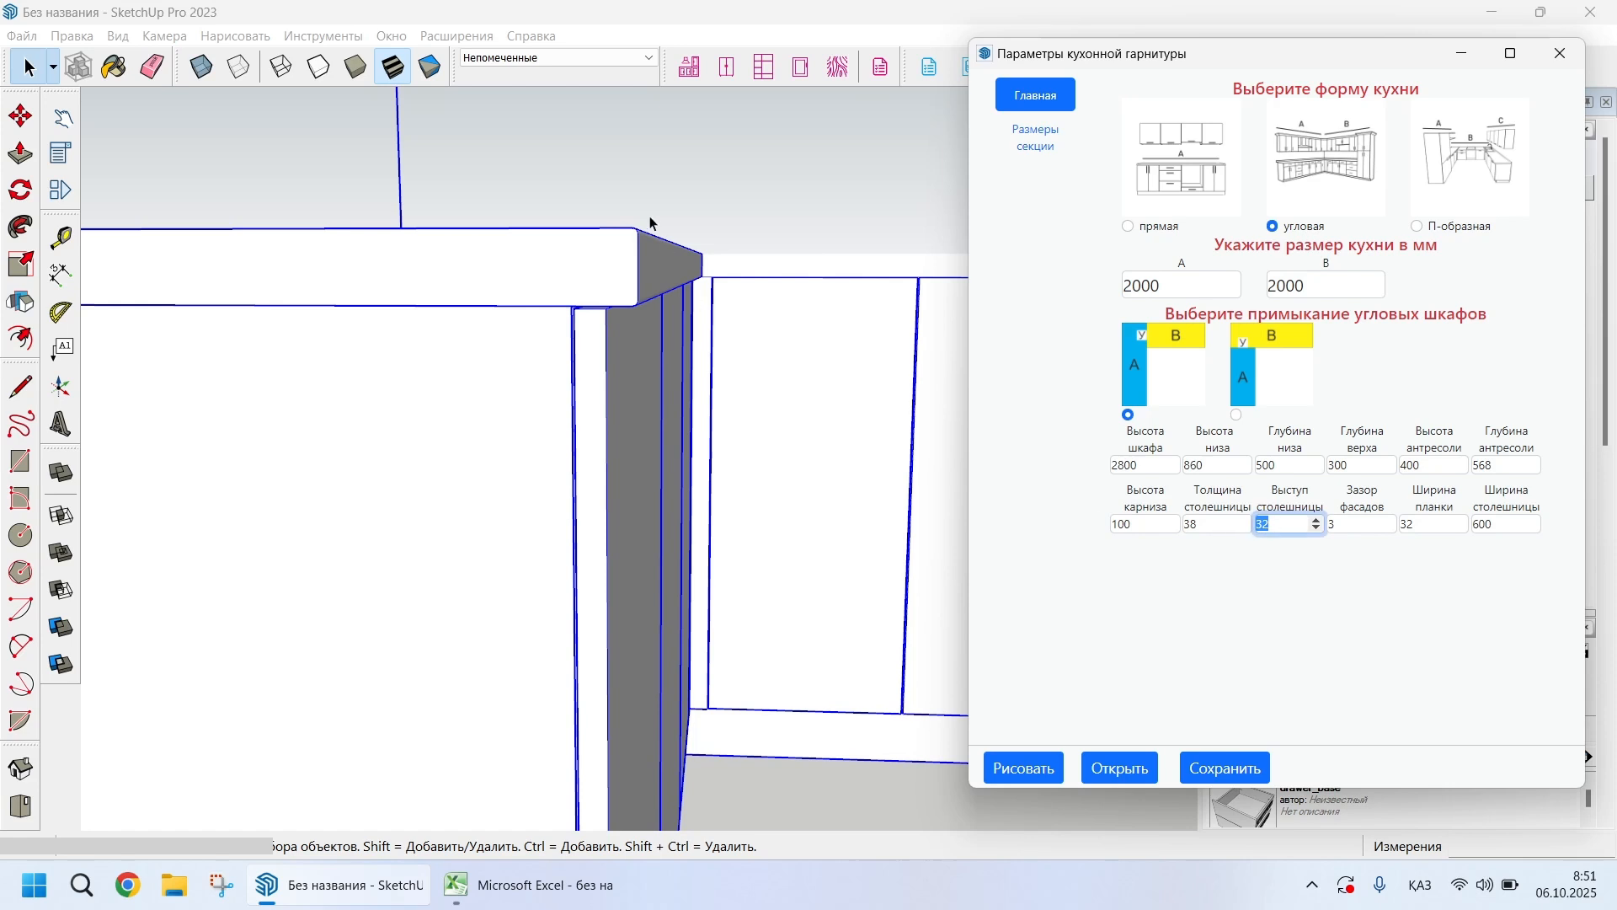
{"action": "middle_click_drag", "start_coordinate": [650, 223], "coordinate": [477, 415]}
{"action": "key", "text": "space"}
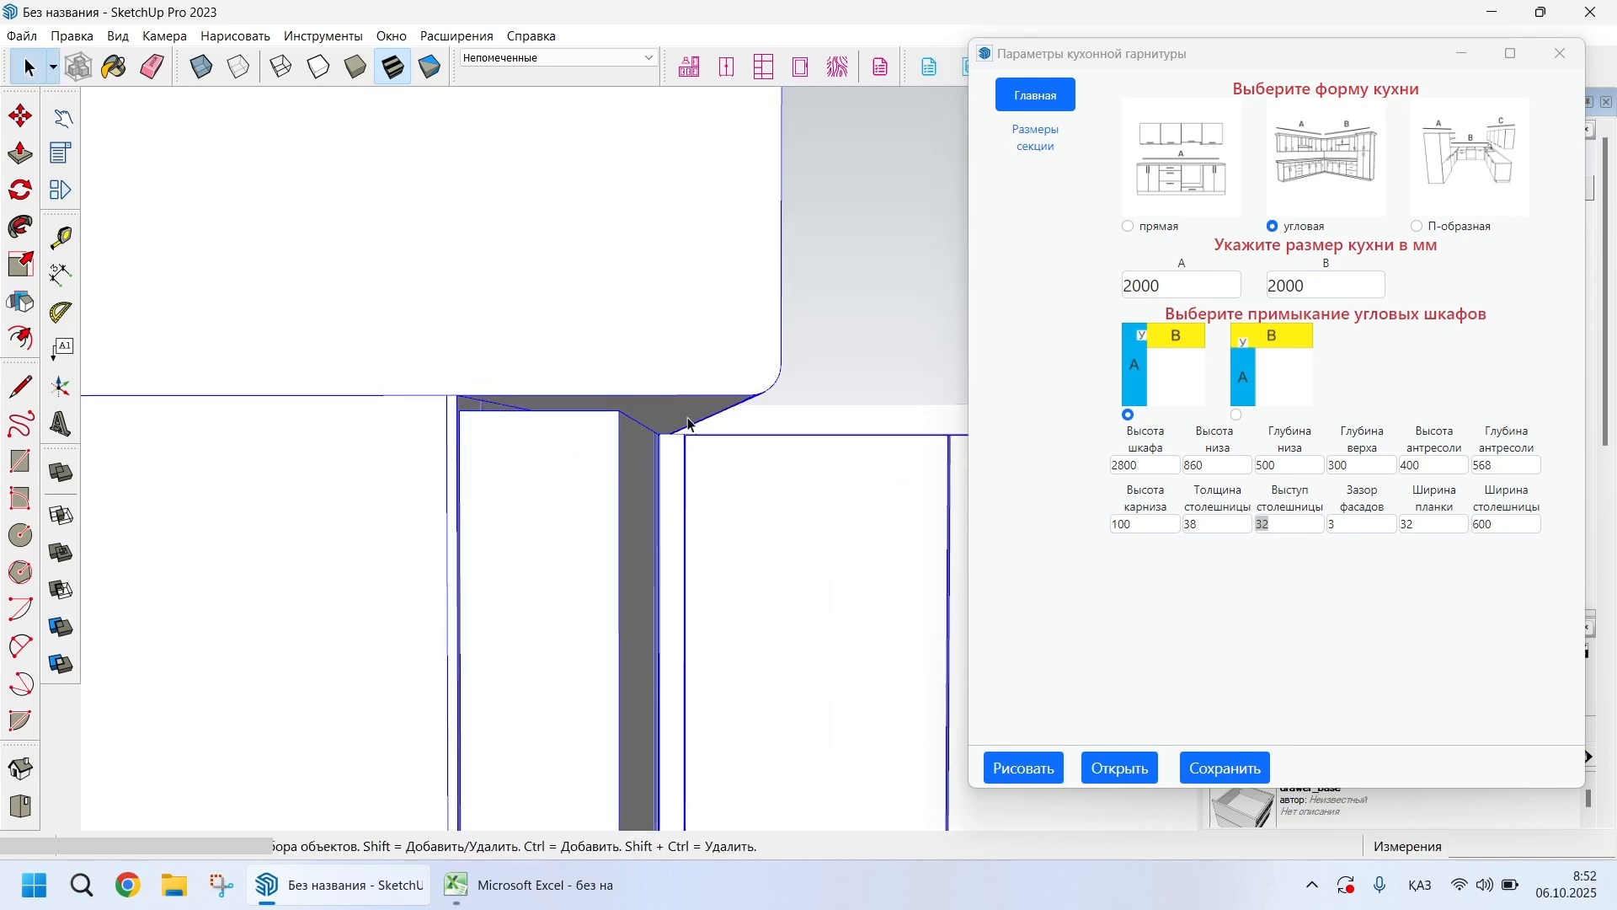
Examine the gap and cabinet depth under the worktop corner against the Ширина планки and Глубина низа parameters
{"action": "double_click", "coordinate": [1422, 526]}
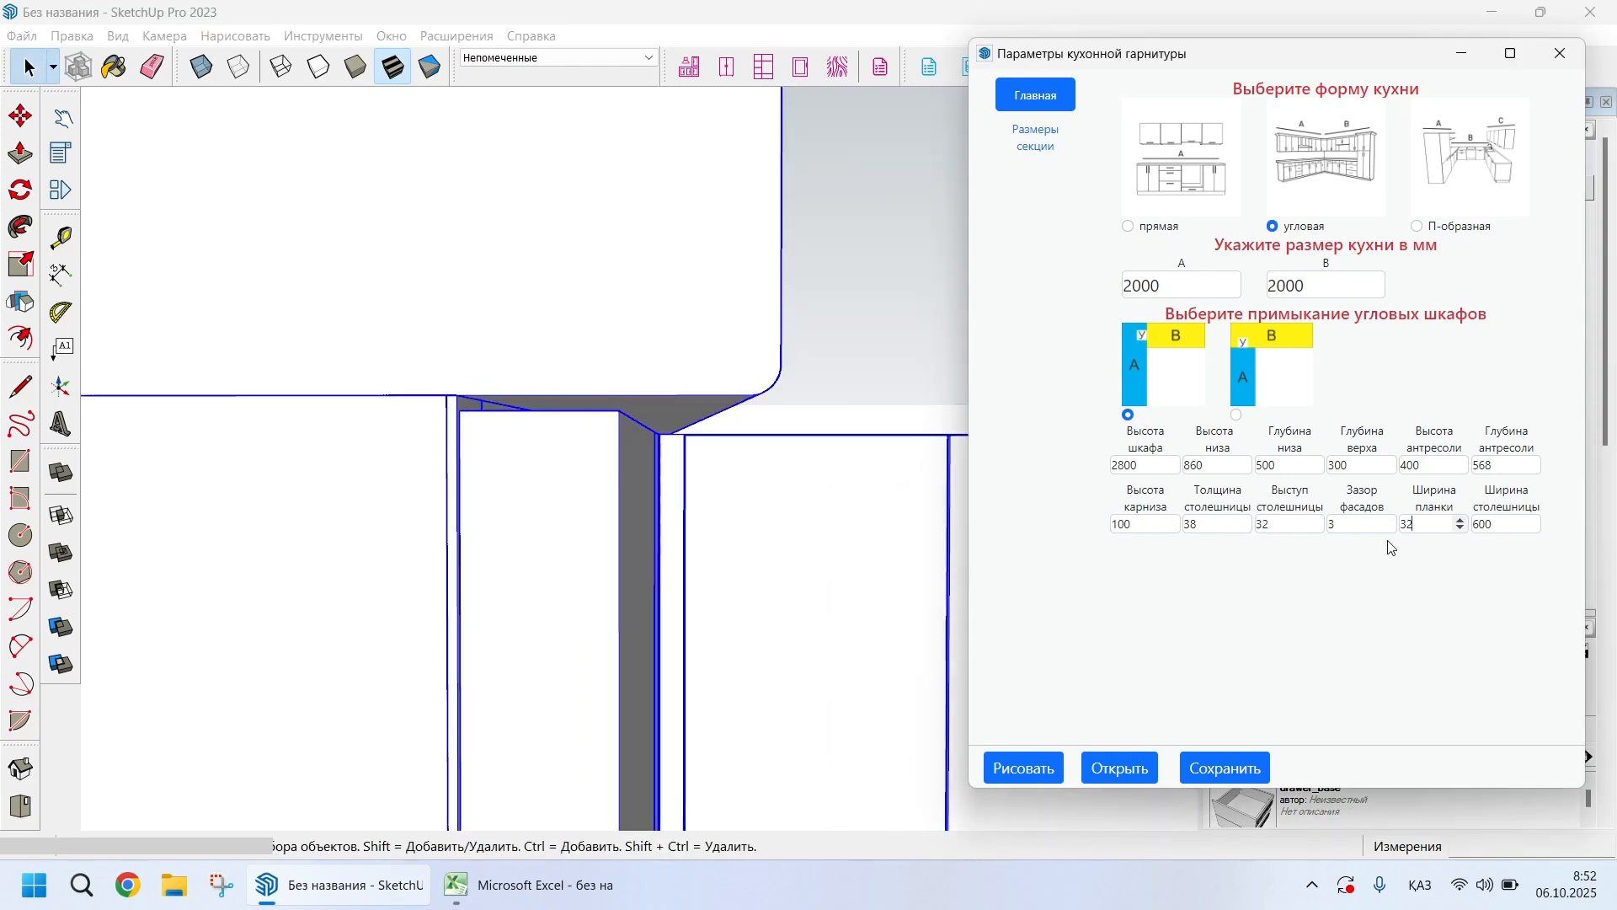
{"action": "scroll", "coordinate": [835, 508], "scroll_direction": "down", "scroll_amount": 8}
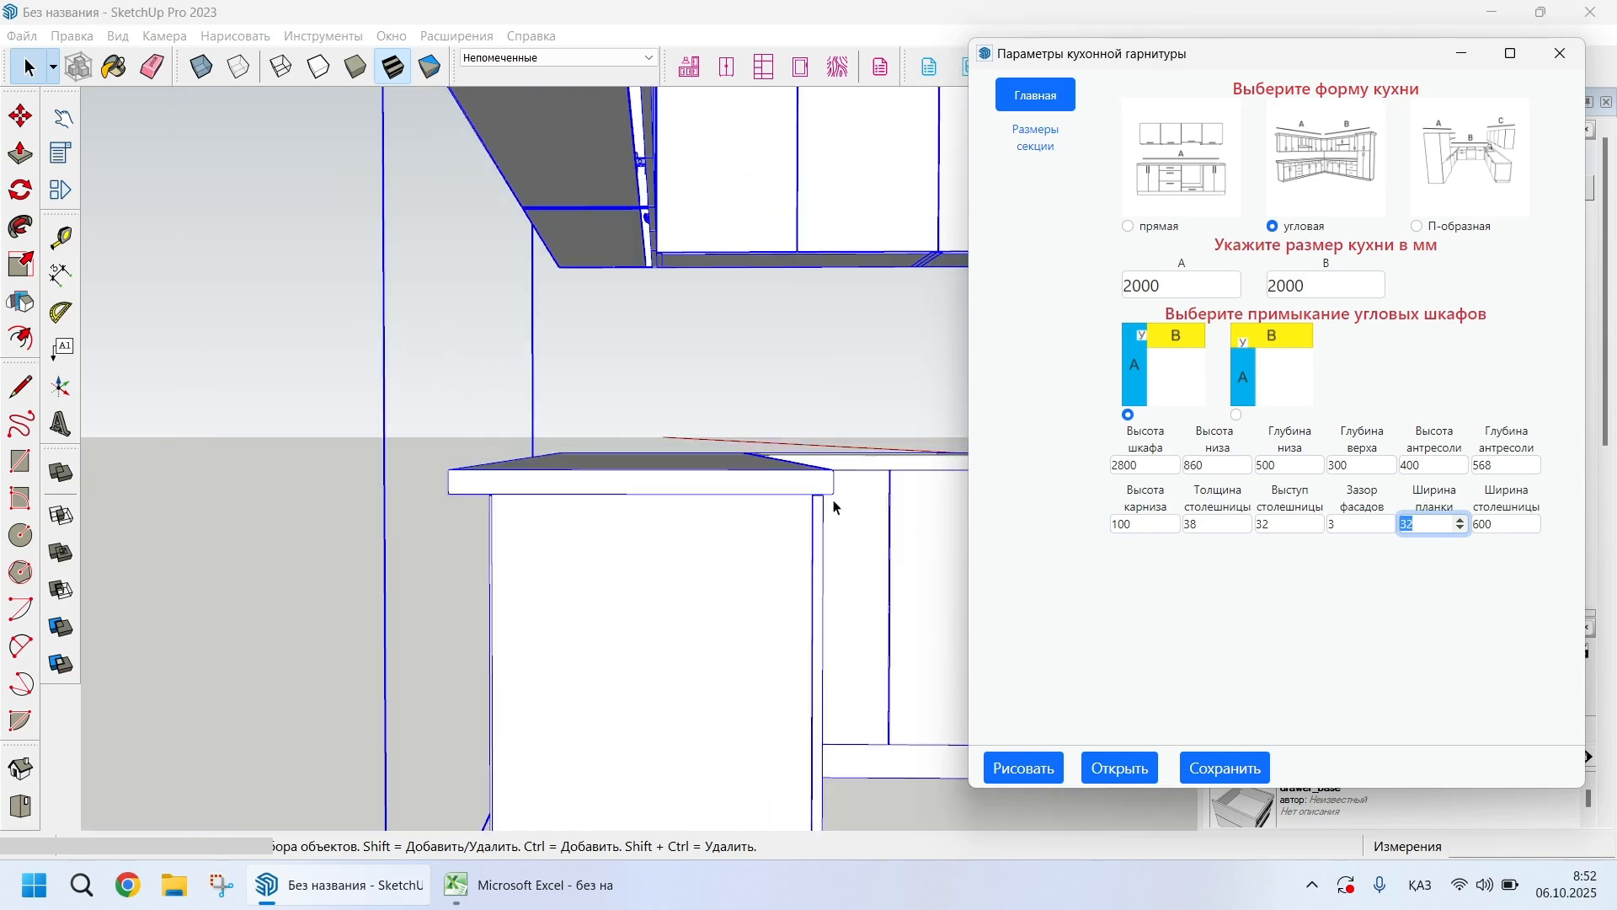
{"action": "scroll", "coordinate": [856, 554], "scroll_direction": "up", "scroll_amount": 2}
{"action": "double_click", "coordinate": [1296, 464]}
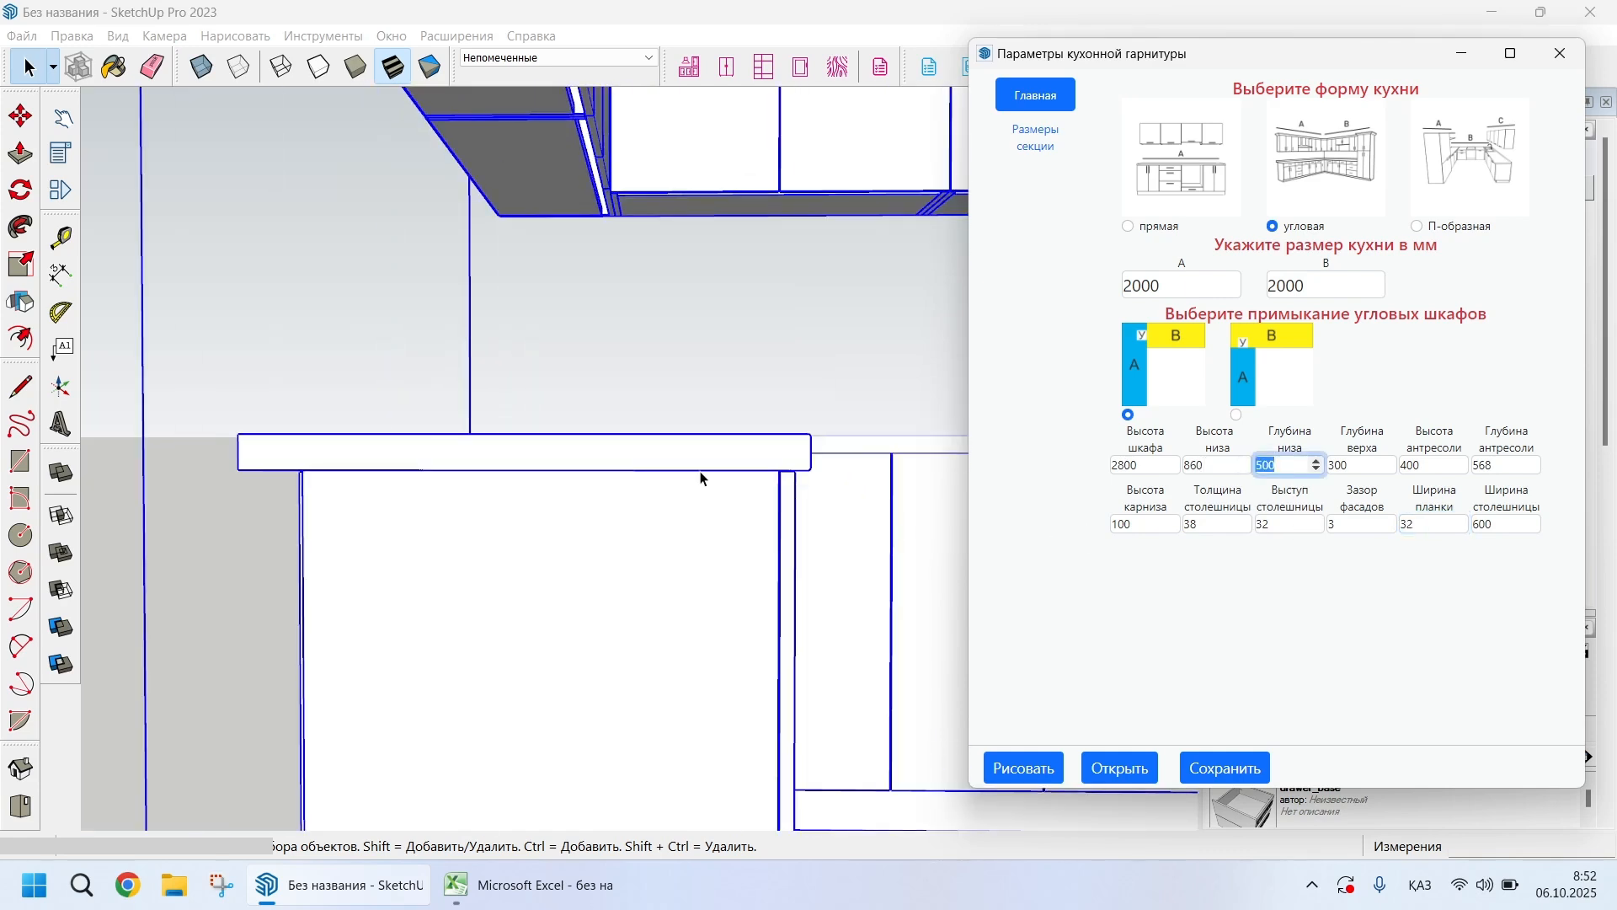
{"action": "scroll", "coordinate": [781, 439], "scroll_direction": "up", "scroll_amount": 2}
{"action": "scroll", "coordinate": [812, 493], "scroll_direction": "up", "scroll_amount": 10}
{"action": "scroll", "coordinate": [618, 464], "scroll_direction": "down", "scroll_amount": 2}
{"action": "scroll", "coordinate": [670, 387], "scroll_direction": "down", "scroll_amount": 3}
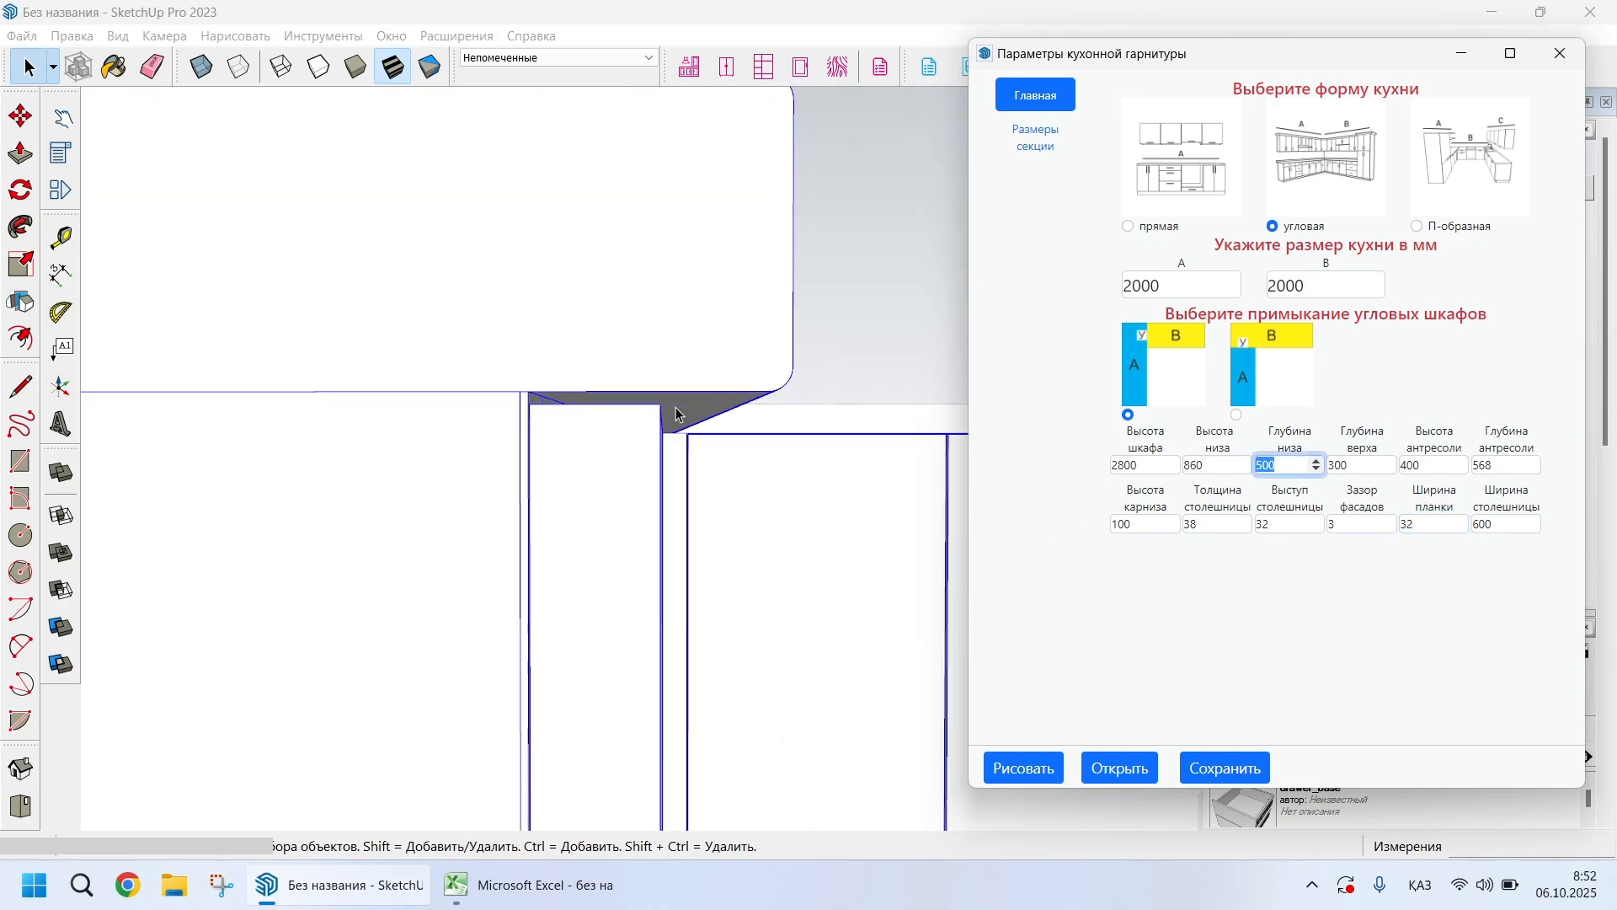
{"action": "scroll", "coordinate": [678, 414], "scroll_direction": "down", "scroll_amount": 6}
{"action": "scroll", "coordinate": [701, 453], "scroll_direction": "down", "scroll_amount": 4}
Examine the worktop's rear overhang behind the lower cabinets and the front of the adjoining cabinet run
{"action": "middle_click_drag", "start_coordinate": [634, 443], "coordinate": [613, 459]}
{"action": "scroll", "coordinate": [214, 407], "scroll_direction": "up", "scroll_amount": 5}
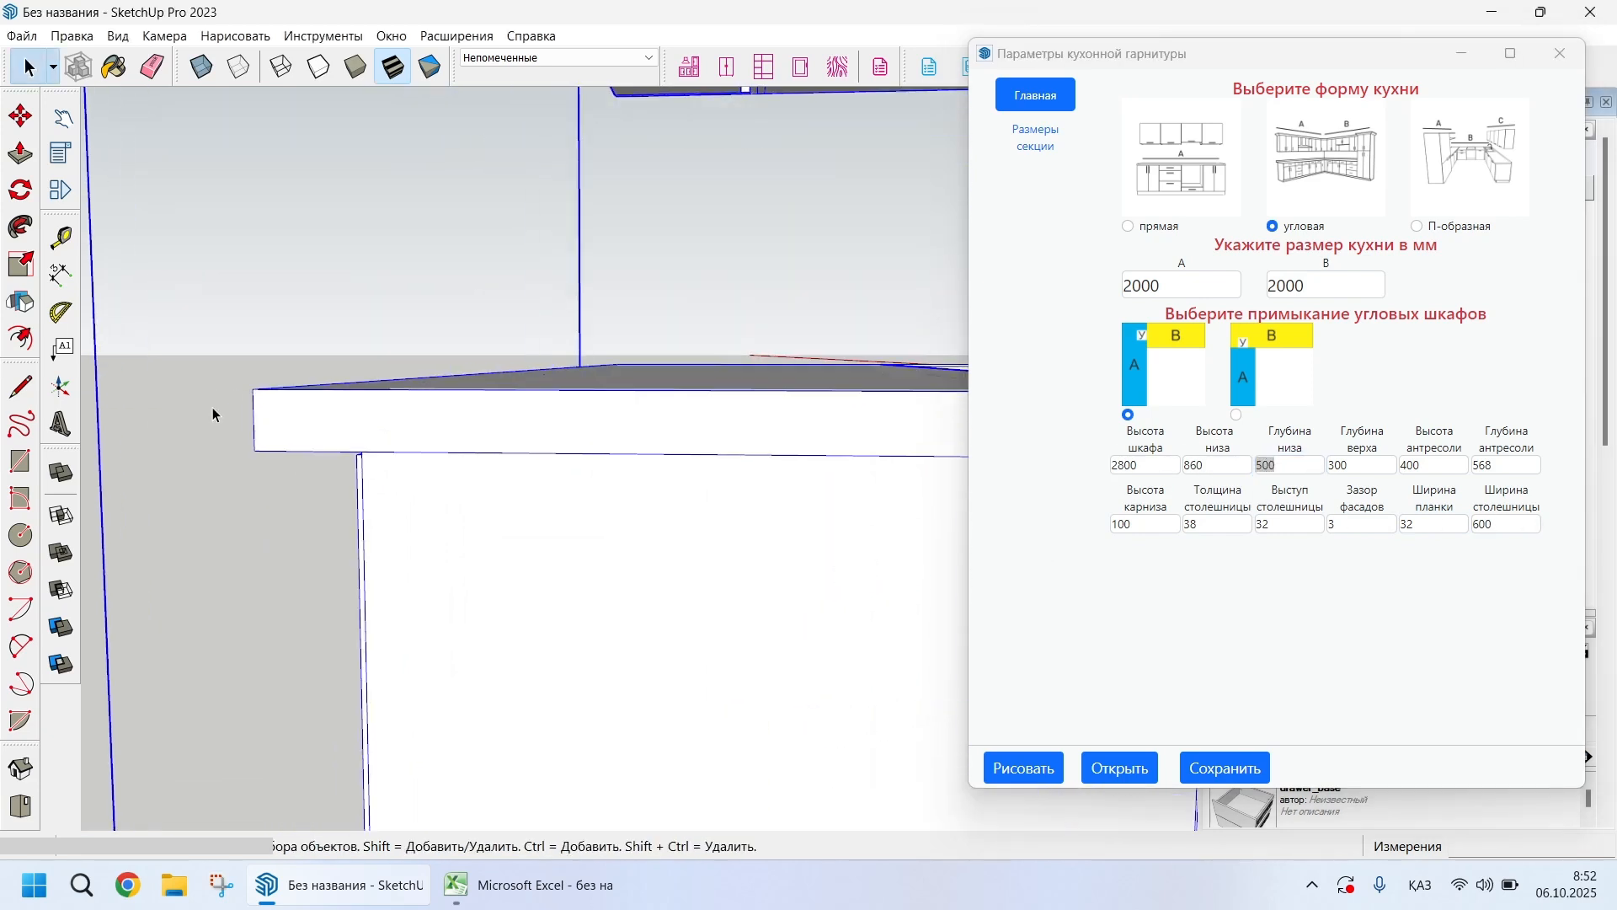
{"action": "middle_click_drag", "start_coordinate": [380, 394], "coordinate": [404, 378]}
{"action": "scroll", "coordinate": [474, 457], "scroll_direction": "up", "scroll_amount": 6}
{"action": "scroll", "coordinate": [544, 460], "scroll_direction": "down", "scroll_amount": 5}
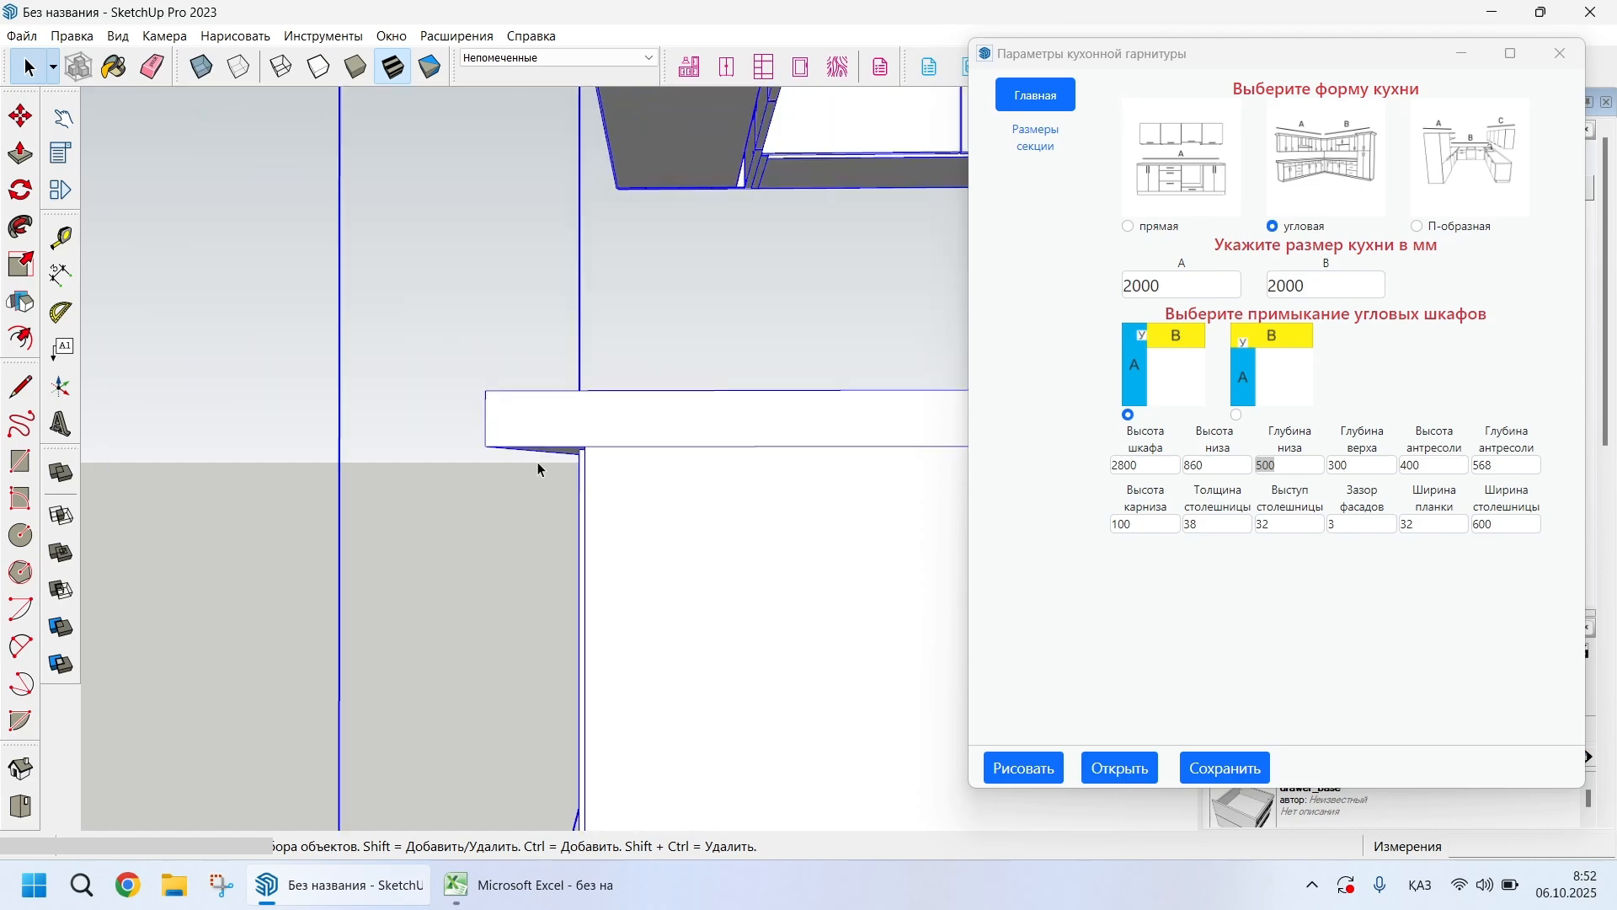
{"action": "scroll", "coordinate": [523, 471], "scroll_direction": "down", "scroll_amount": 5}
{"action": "middle_click_drag", "start_coordinate": [505, 489], "coordinate": [635, 474]}
{"action": "scroll", "coordinate": [637, 497], "scroll_direction": "down", "scroll_amount": 4}
{"action": "middle_click_drag", "start_coordinate": [646, 563], "coordinate": [790, 474]}
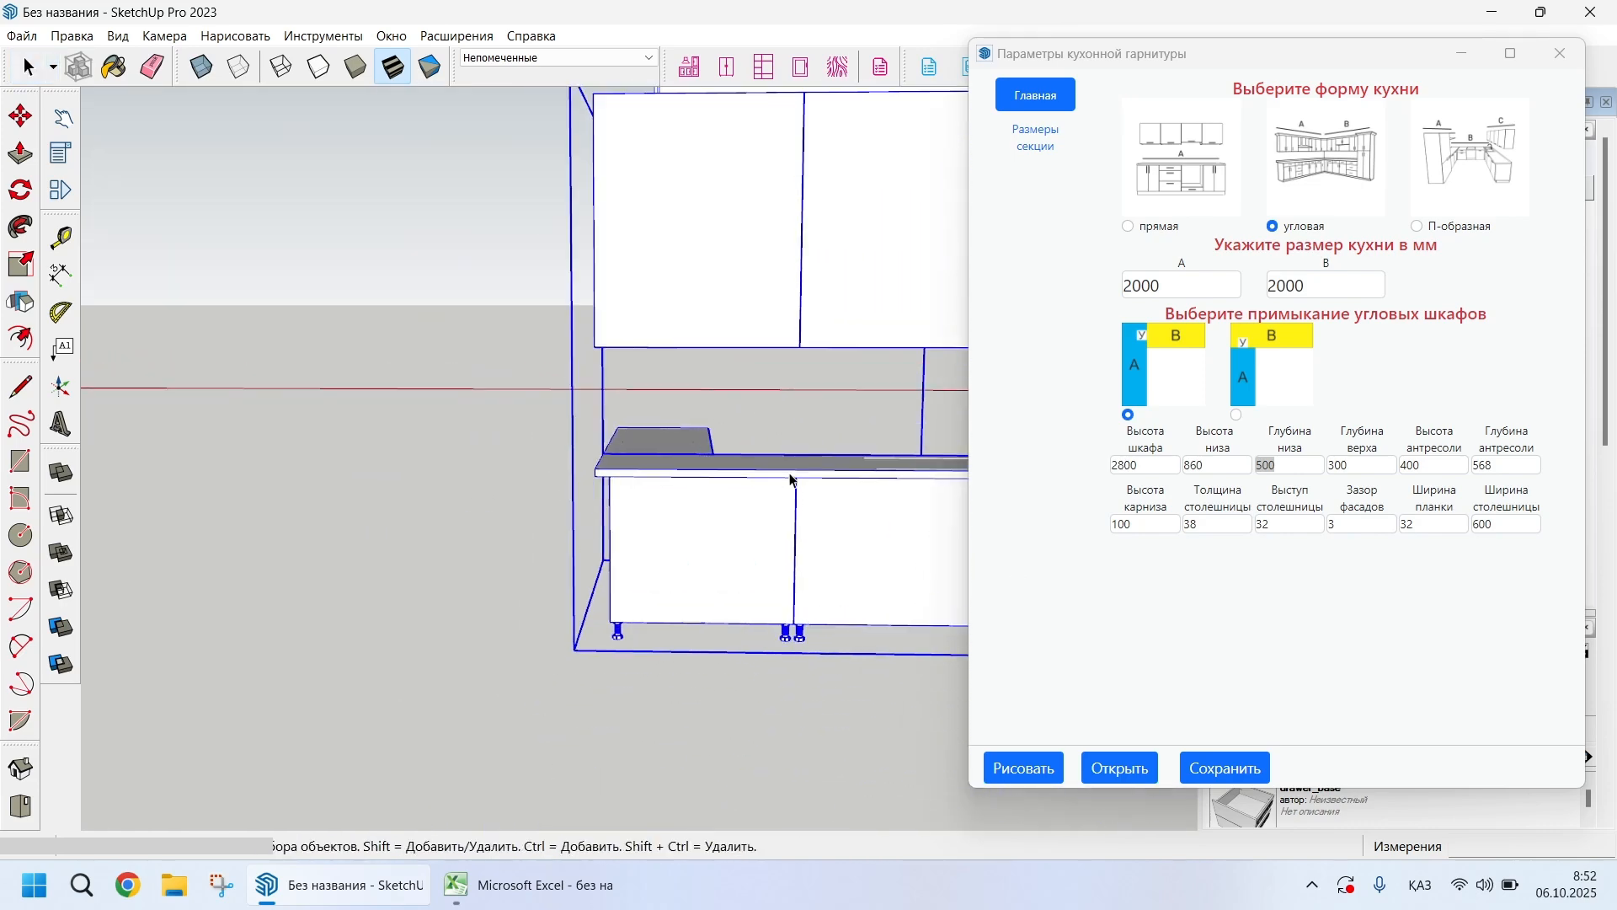
Examine the worktop's side overhang at the end of the lower cabinet run, from the front and from below
{"action": "scroll", "coordinate": [787, 475], "scroll_direction": "up", "scroll_amount": 5}
{"action": "middle_click_drag", "start_coordinate": [645, 534], "coordinate": [689, 448]}
{"action": "scroll", "coordinate": [393, 444], "scroll_direction": "down", "scroll_amount": 5}
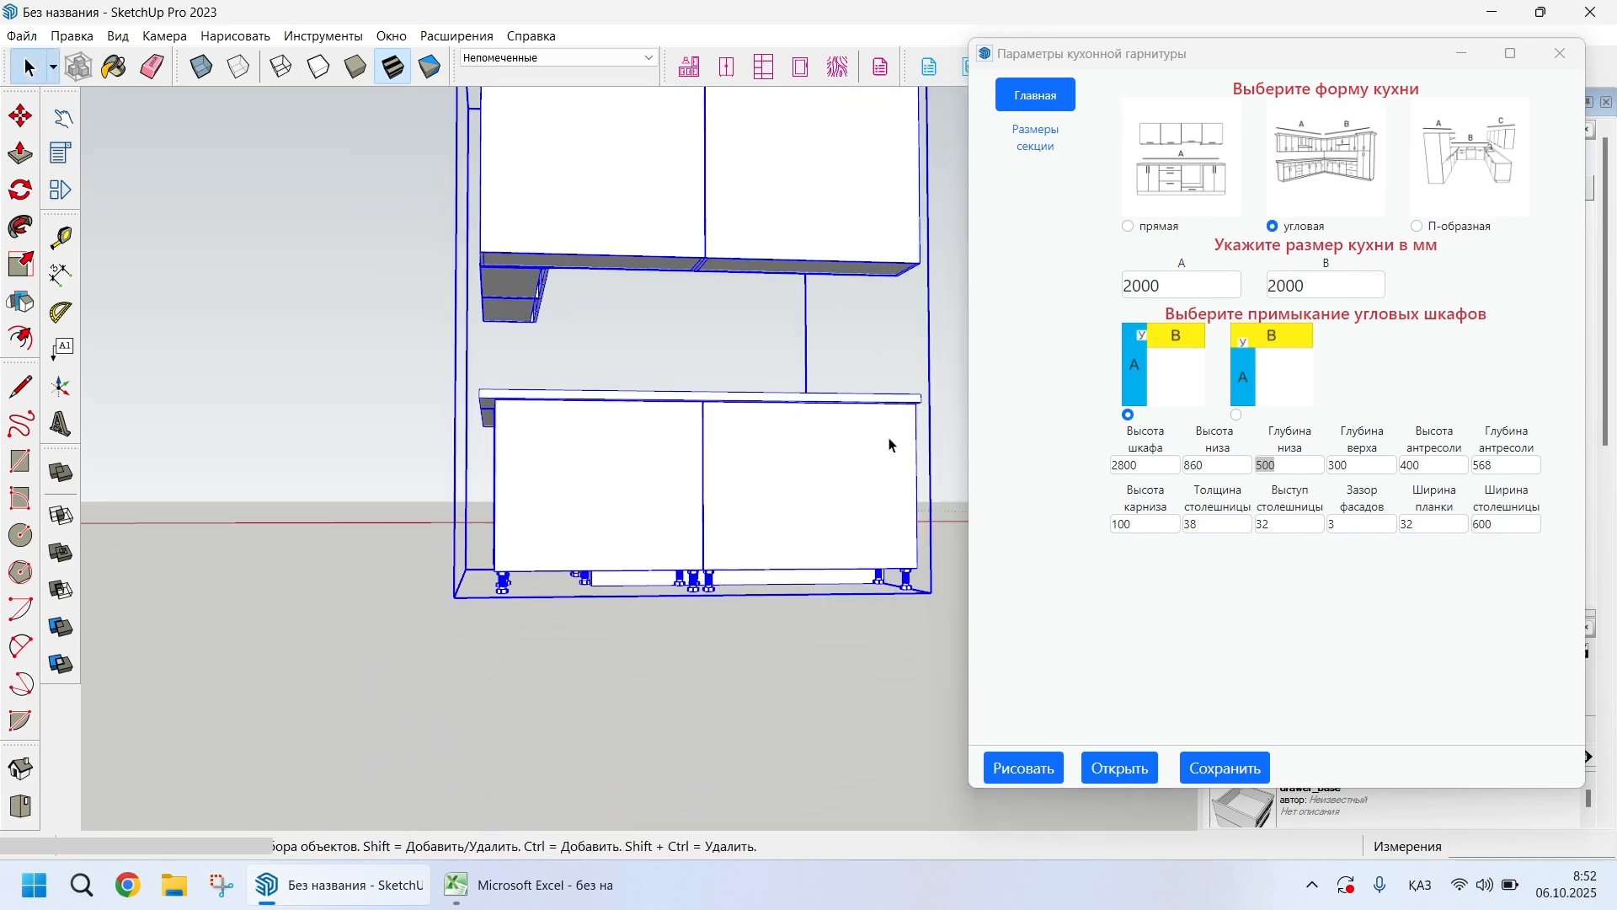
{"action": "scroll", "coordinate": [890, 444], "scroll_direction": "up", "scroll_amount": 2}
{"action": "scroll", "coordinate": [321, 377], "scroll_direction": "up", "scroll_amount": 5}
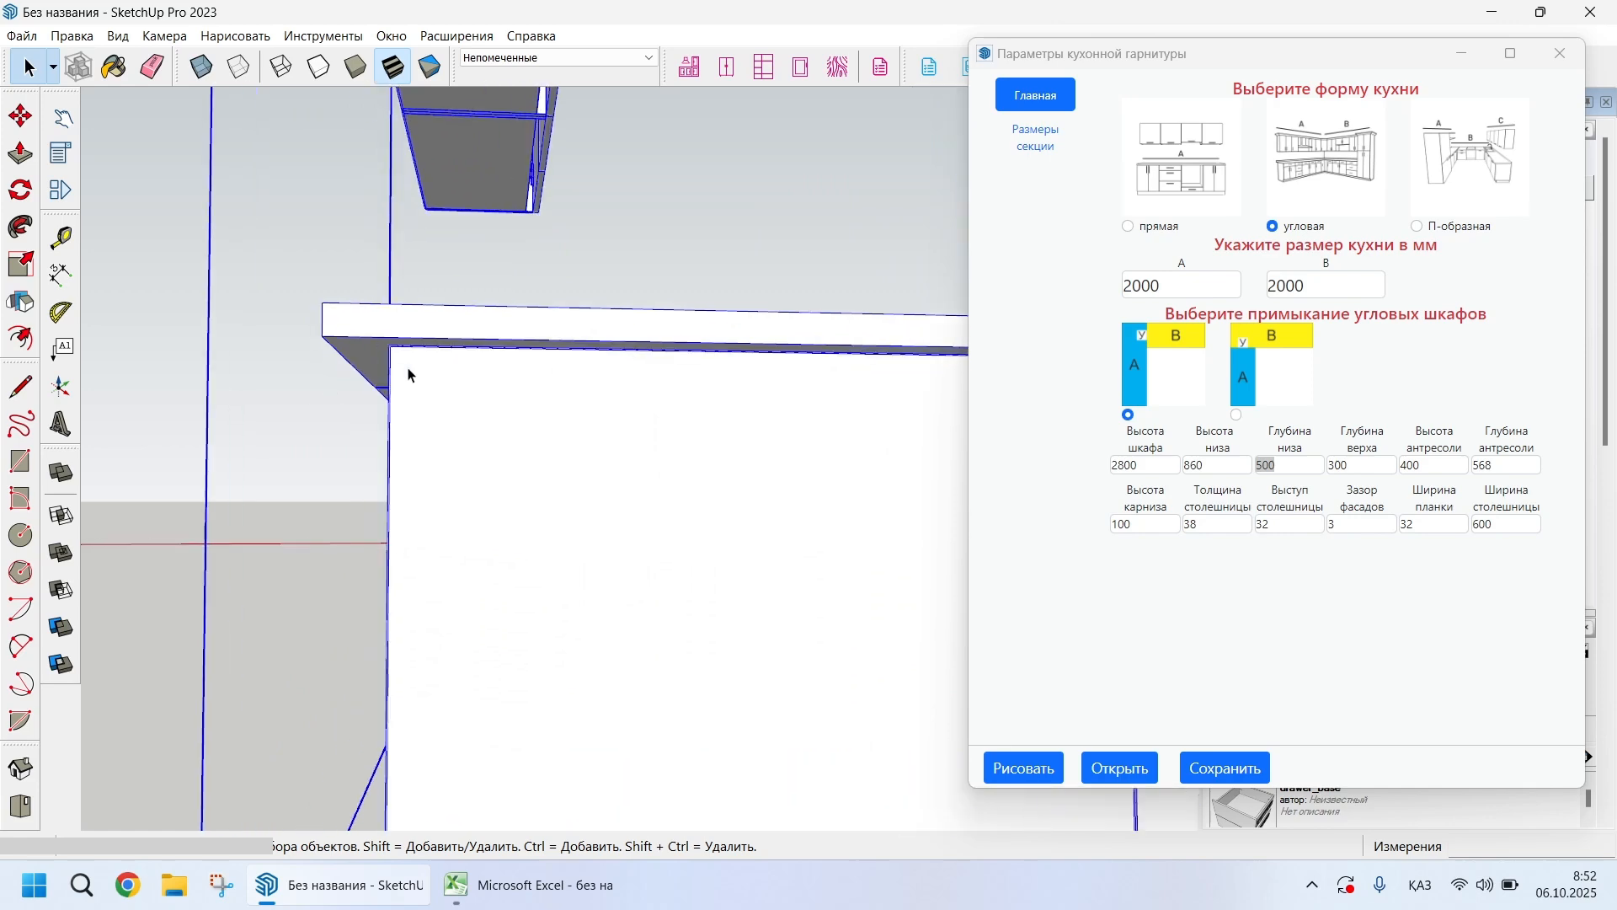
{"action": "mouse_move", "coordinate": [408, 375]}
{"action": "middle_mouse_down"}
{"action": "mouse_move", "coordinate": [484, 311]}
{"action": "mouse_move", "coordinate": [353, 353]}
{"action": "mouse_move", "coordinate": [405, 375]}
{"action": "middle_mouse_up"}
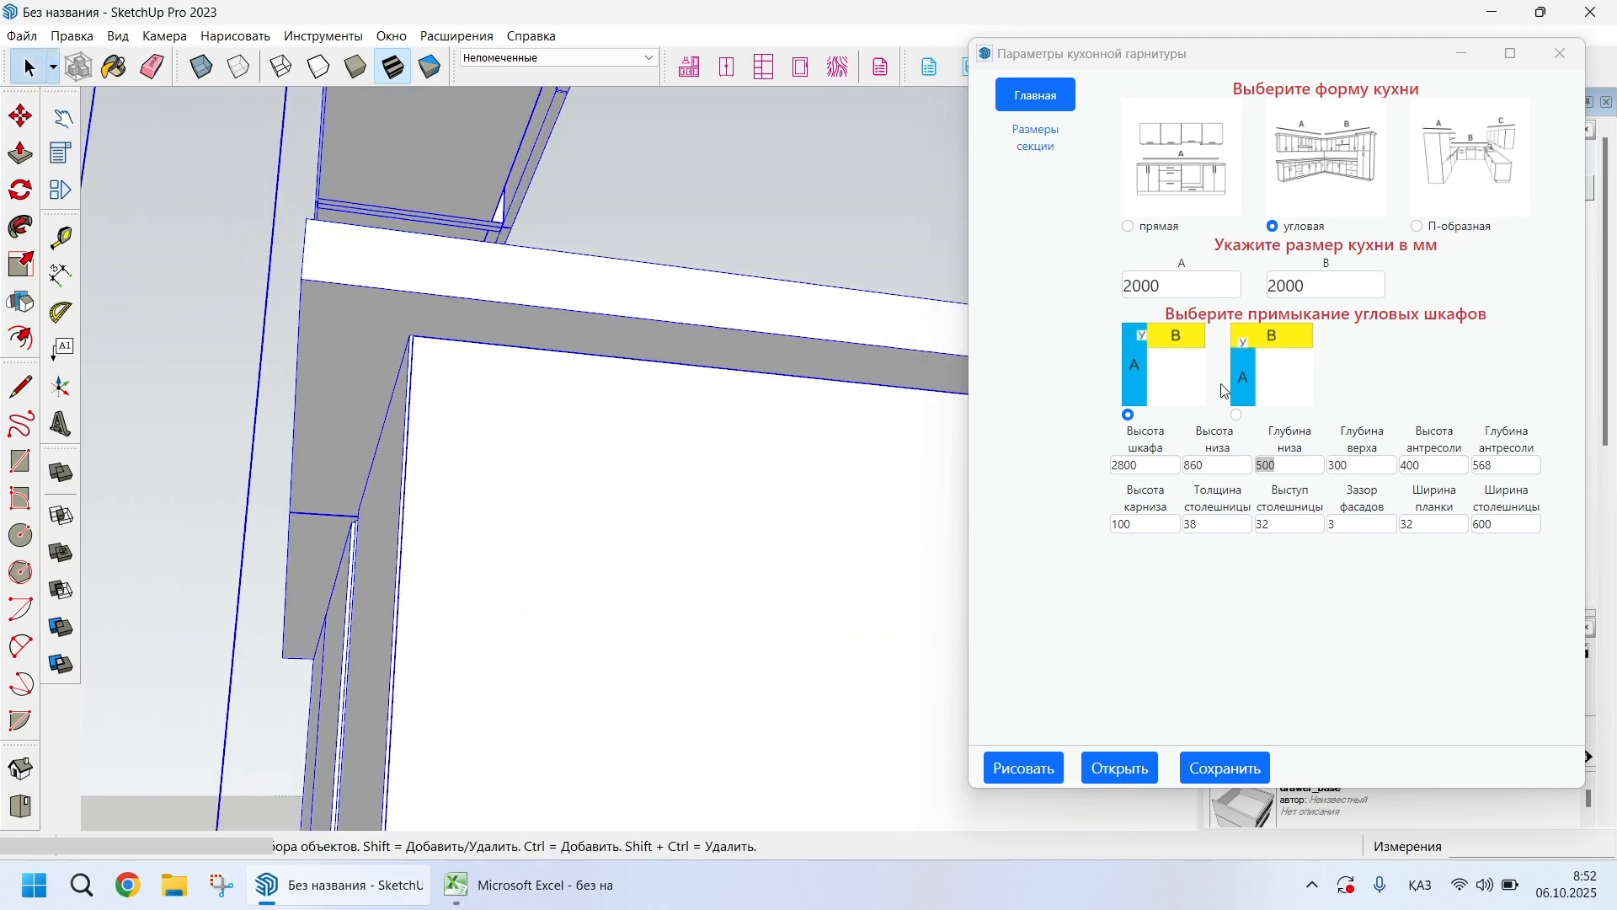
Show the section sizes and check the first lower section's width against the lower cabinets of the corner kitchen
{"action": "left_click", "coordinate": [1048, 140]}
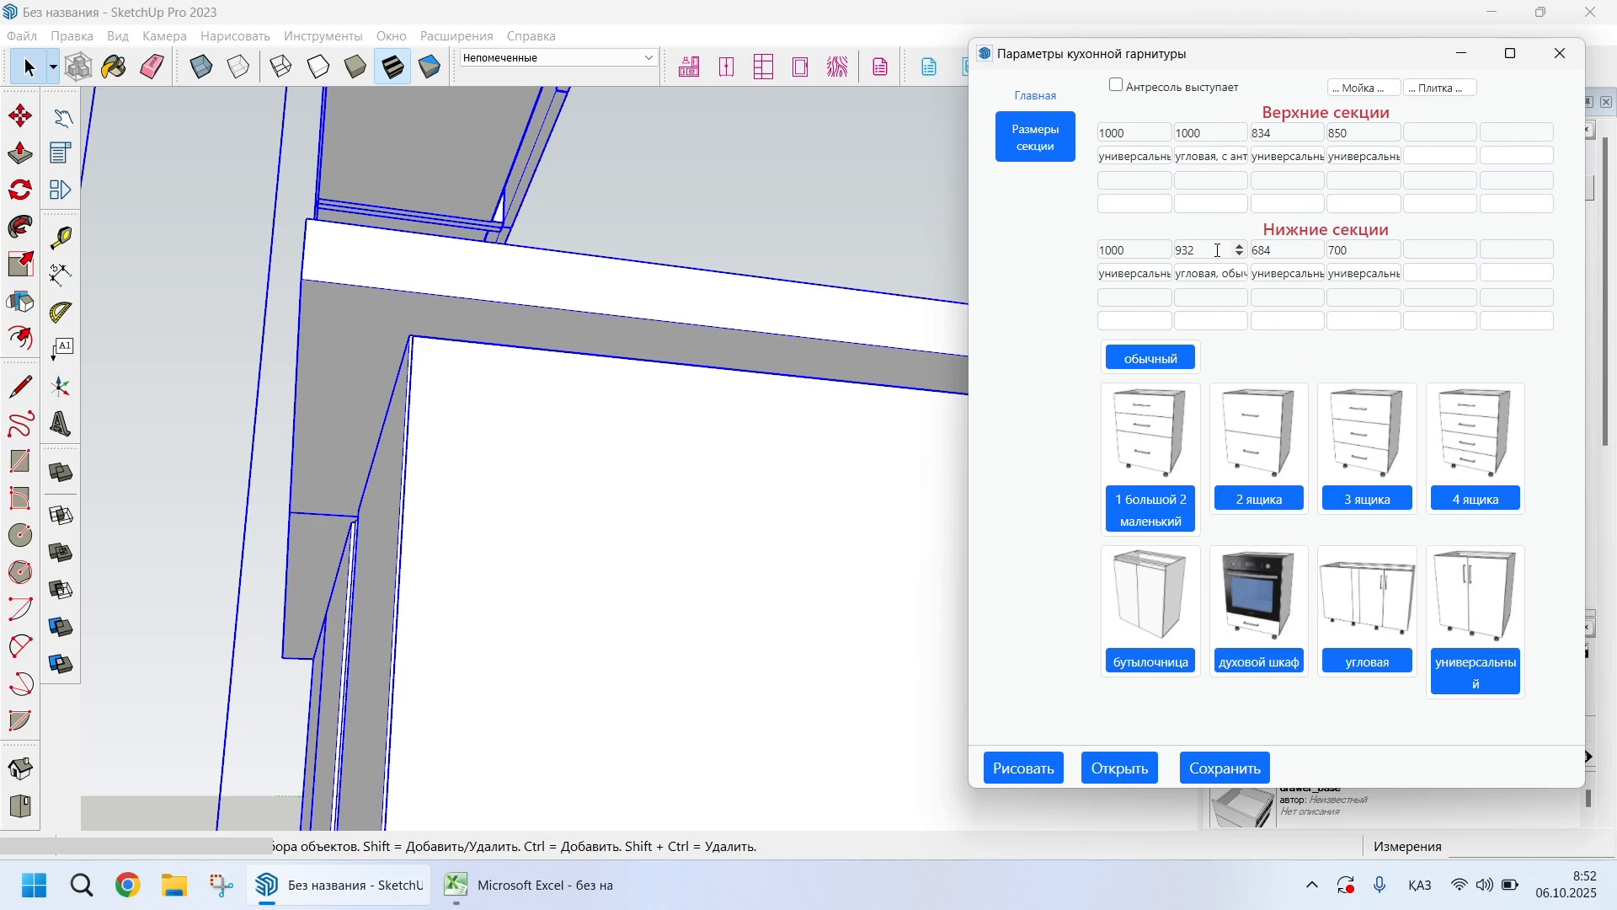
{"action": "left_click_drag", "start_coordinate": [1217, 250], "coordinate": [1087, 270]}
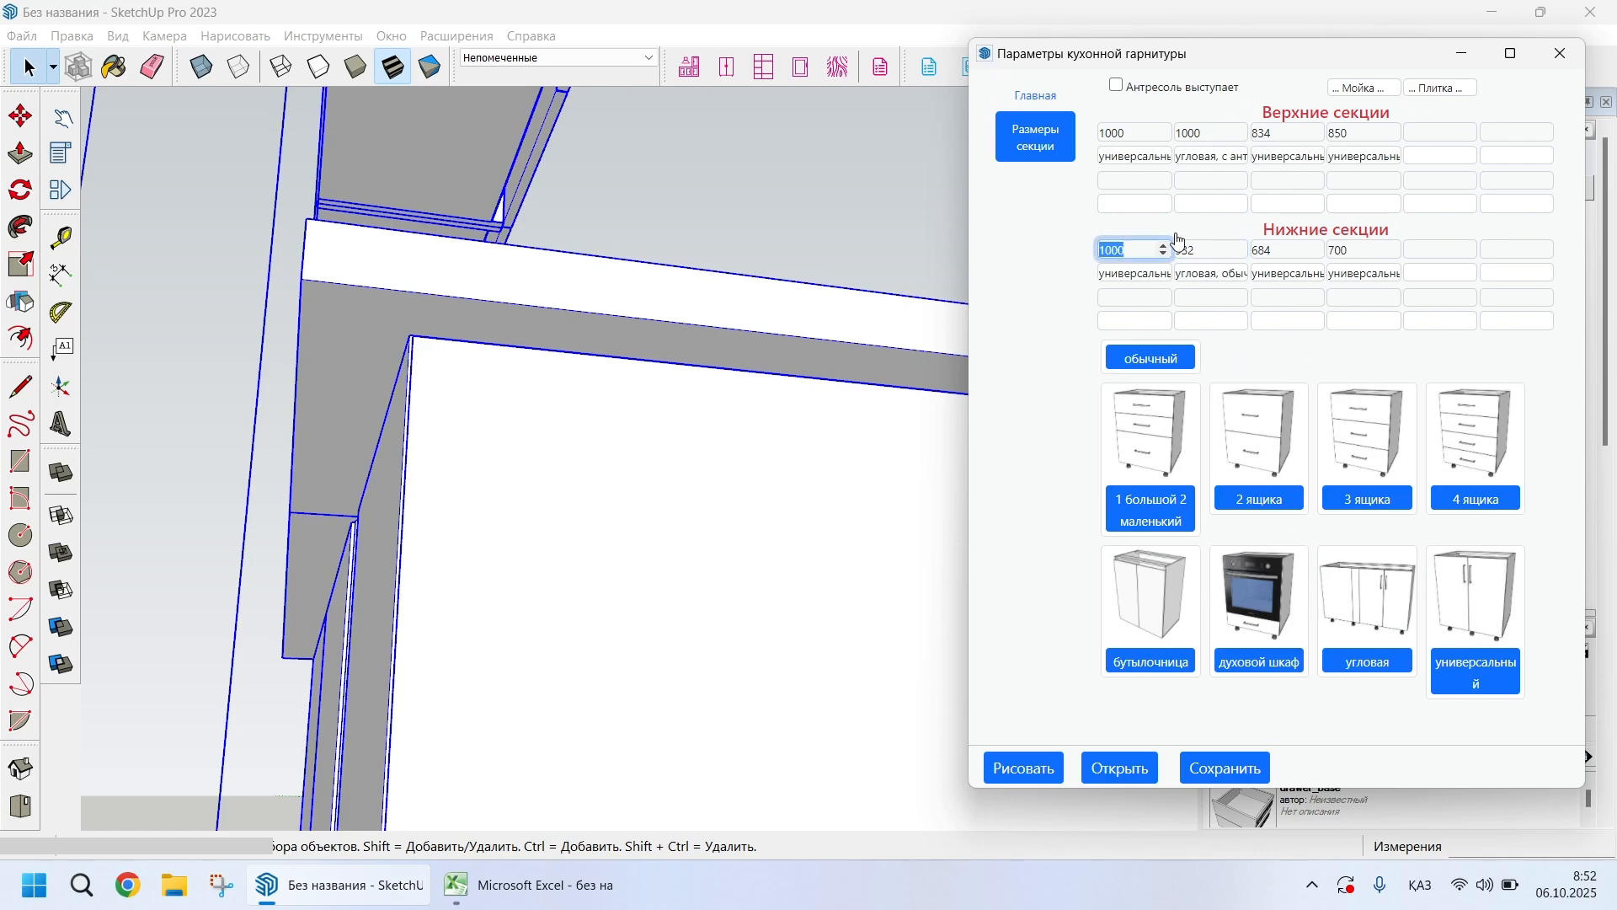
{"action": "scroll", "coordinate": [940, 472], "scroll_direction": "down", "scroll_amount": 8}
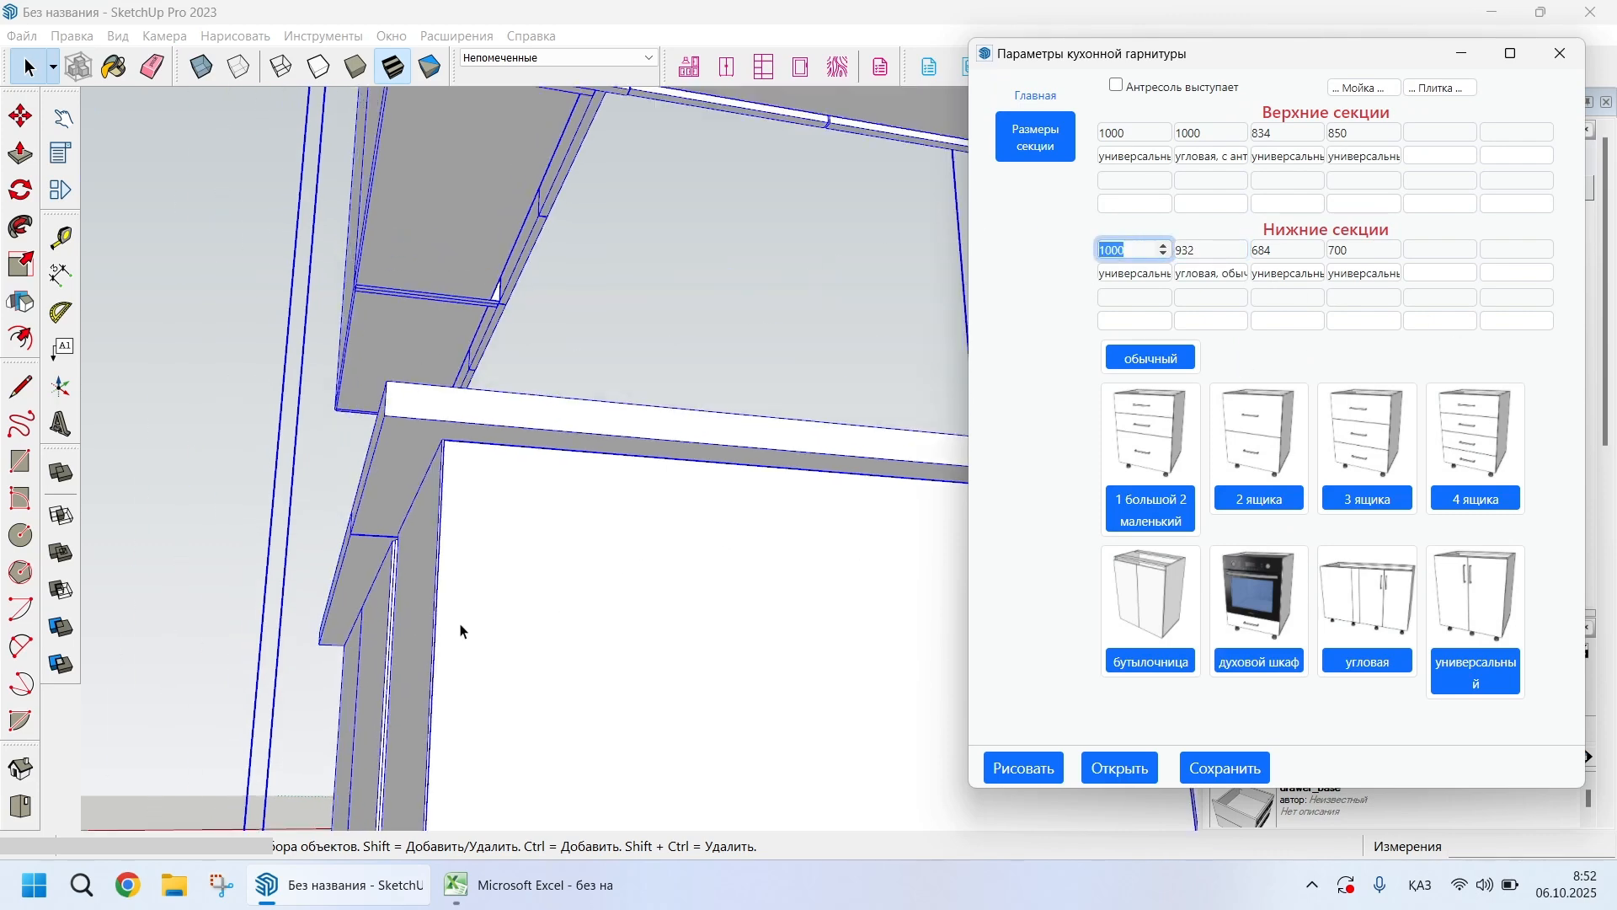
{"action": "scroll", "coordinate": [725, 459], "scroll_direction": "down", "scroll_amount": 5}
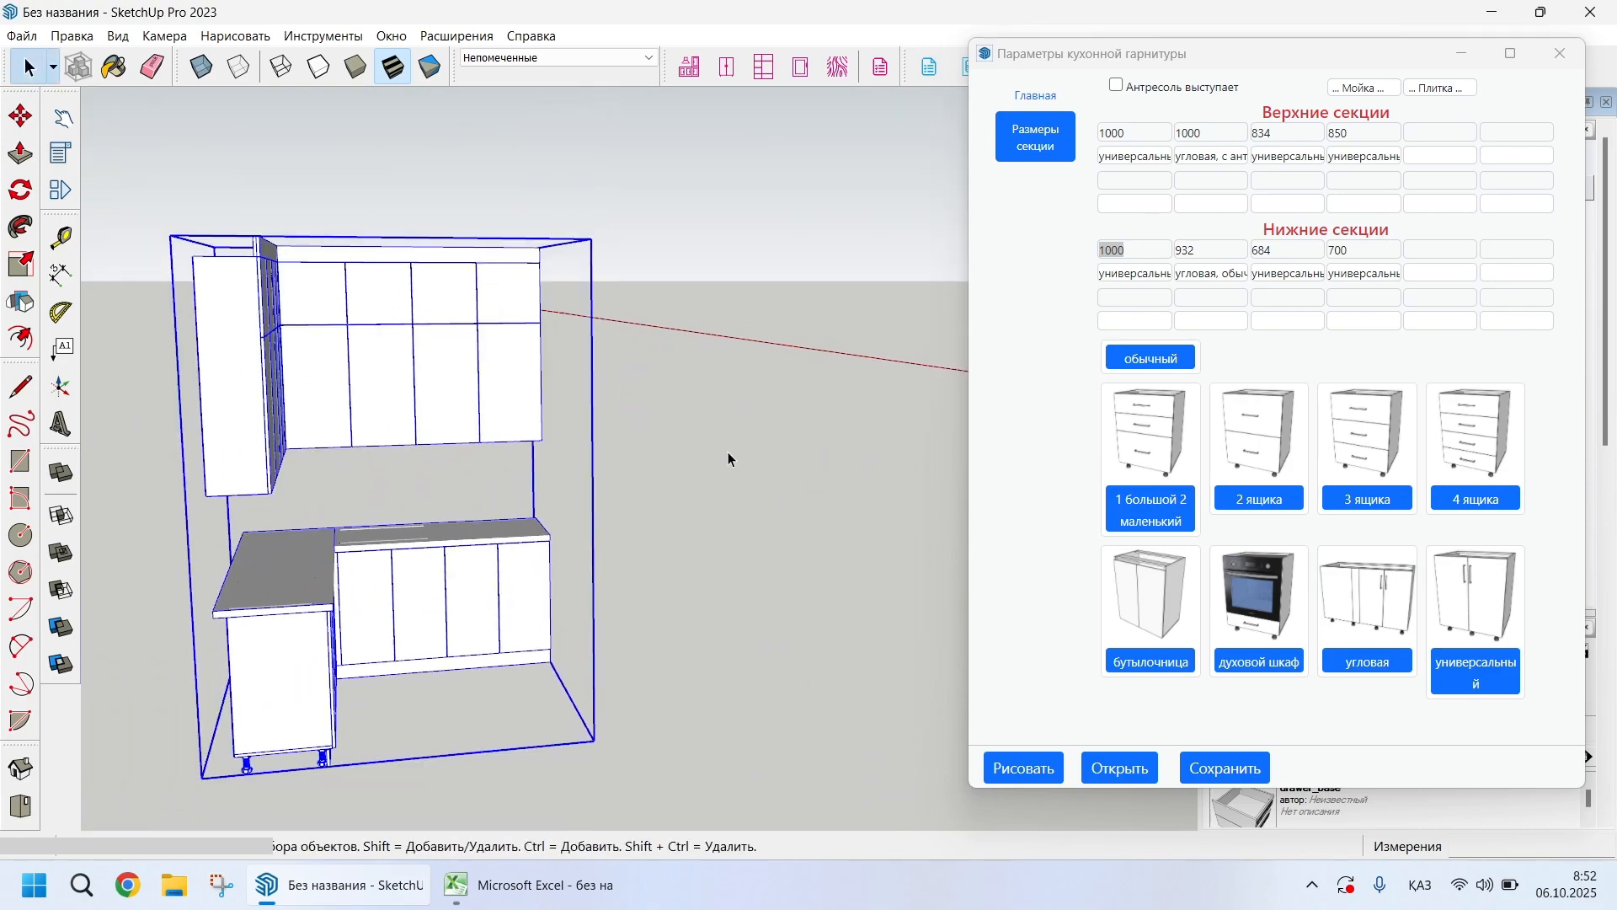
{"action": "middle_click_drag", "start_coordinate": [725, 459], "coordinate": [434, 276]}
{"action": "scroll", "coordinate": [433, 274], "scroll_direction": "up", "scroll_amount": 1}
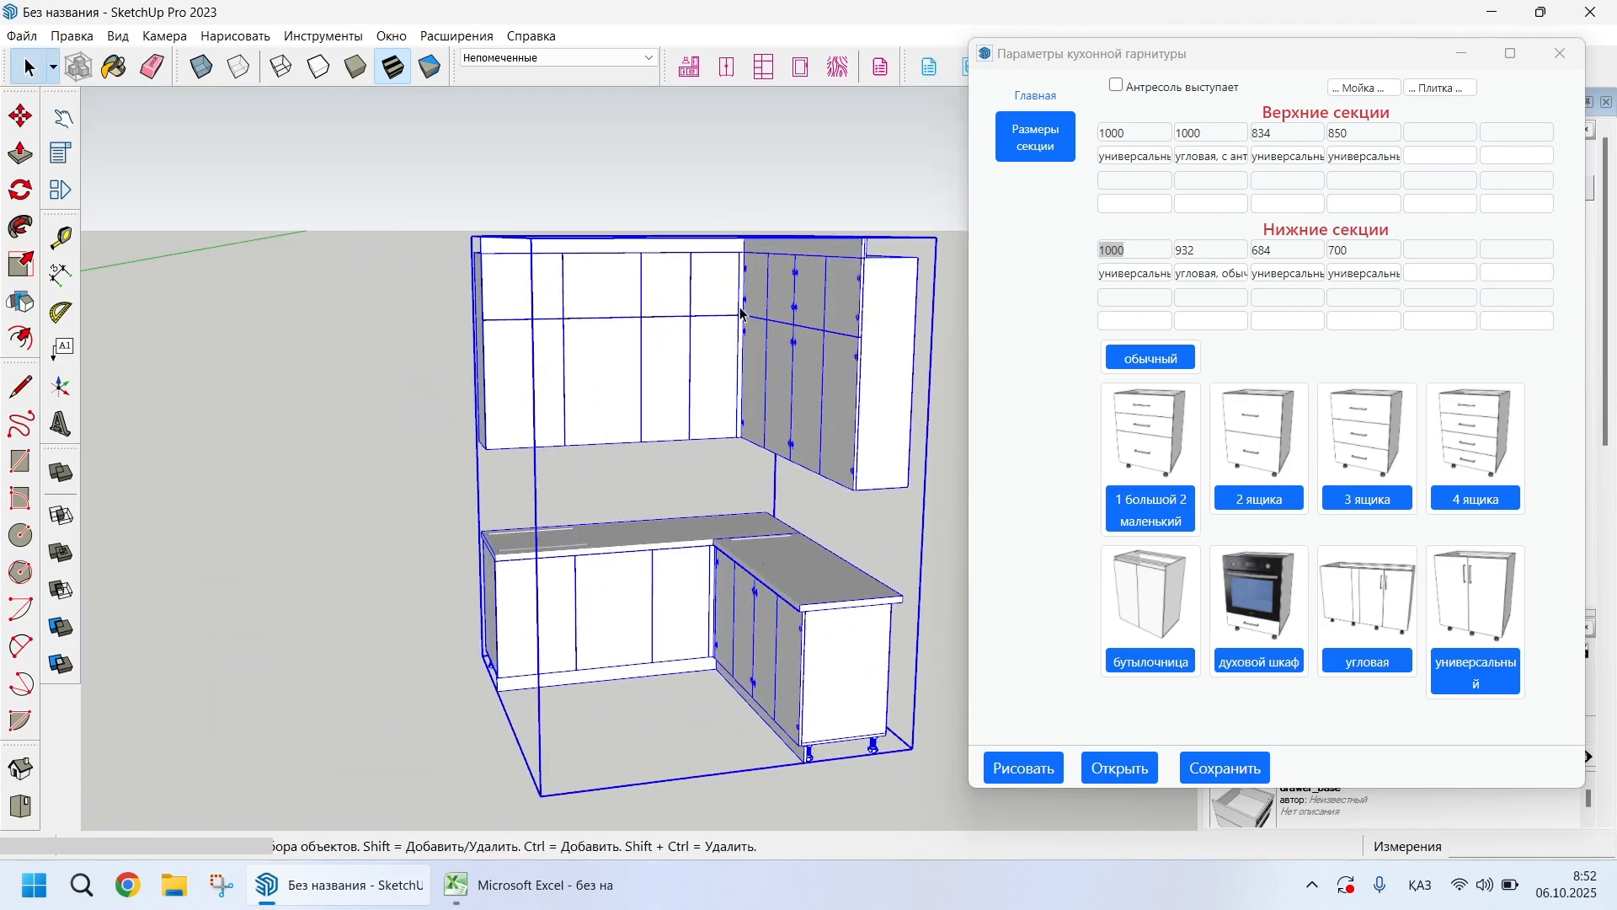
Examine the fronts of the upper cabinet run beside the corner against the third upper section's width
{"action": "scroll", "coordinate": [707, 309], "scroll_direction": "up", "scroll_amount": 3}
{"action": "middle_click_drag", "start_coordinate": [672, 307], "coordinate": [909, 347]}
{"action": "scroll", "coordinate": [861, 393], "scroll_direction": "down", "scroll_amount": 3}
{"action": "scroll", "coordinate": [842, 379], "scroll_direction": "up", "scroll_amount": 4}
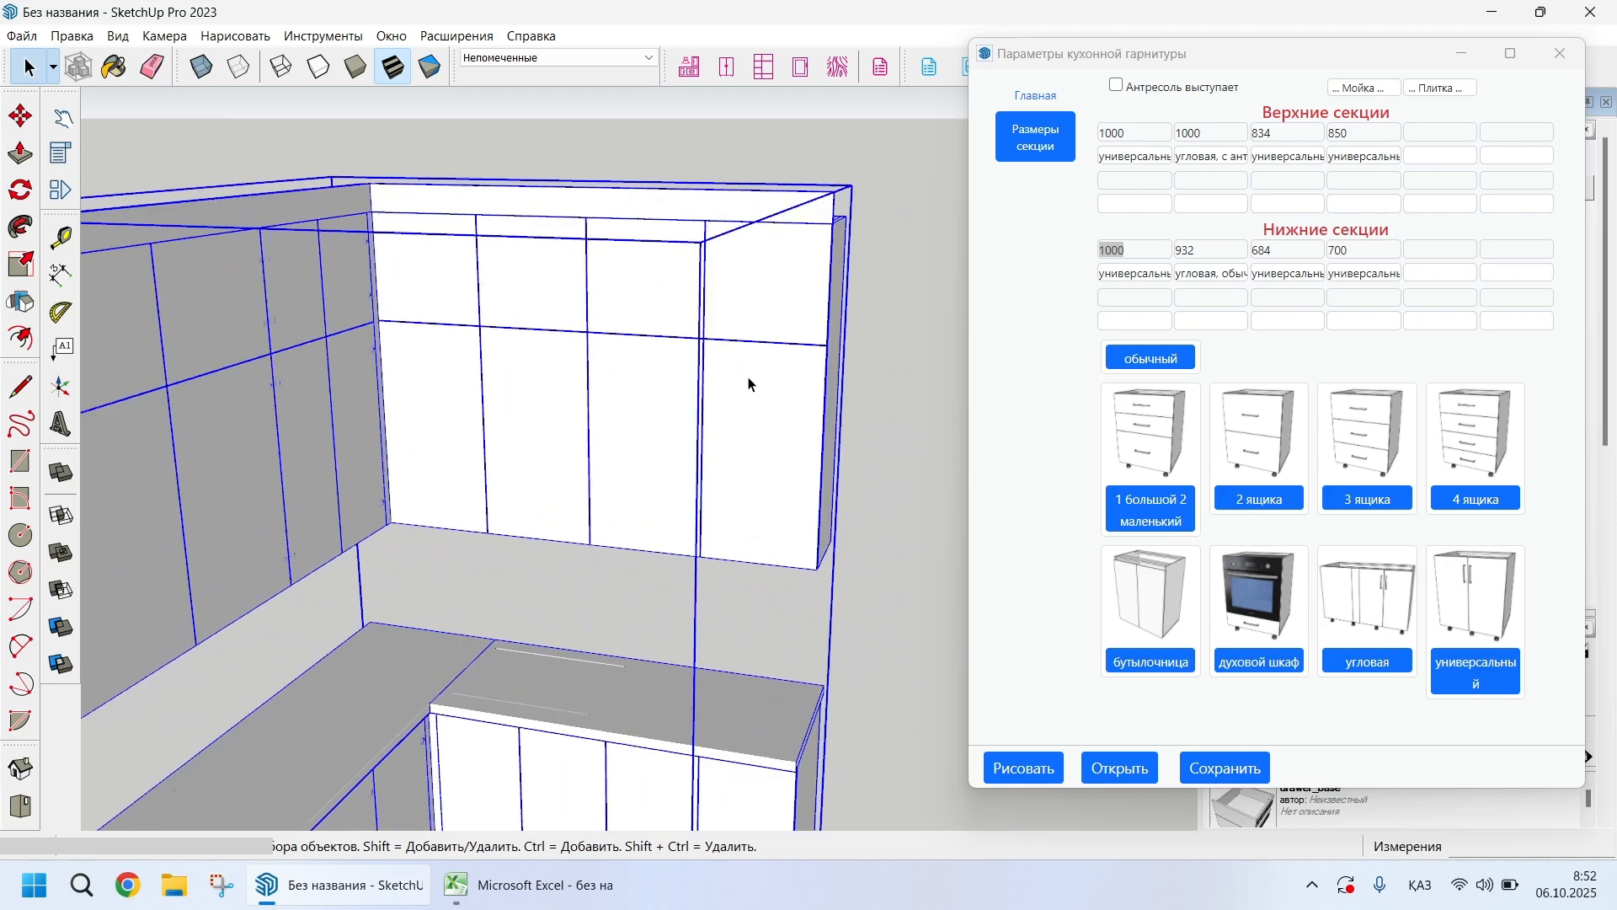
{"action": "middle_click_drag", "start_coordinate": [654, 333], "coordinate": [800, 217]}
{"action": "scroll", "coordinate": [736, 303], "scroll_direction": "up", "scroll_amount": 1}
{"action": "scroll", "coordinate": [737, 307], "scroll_direction": "up", "scroll_amount": 1}
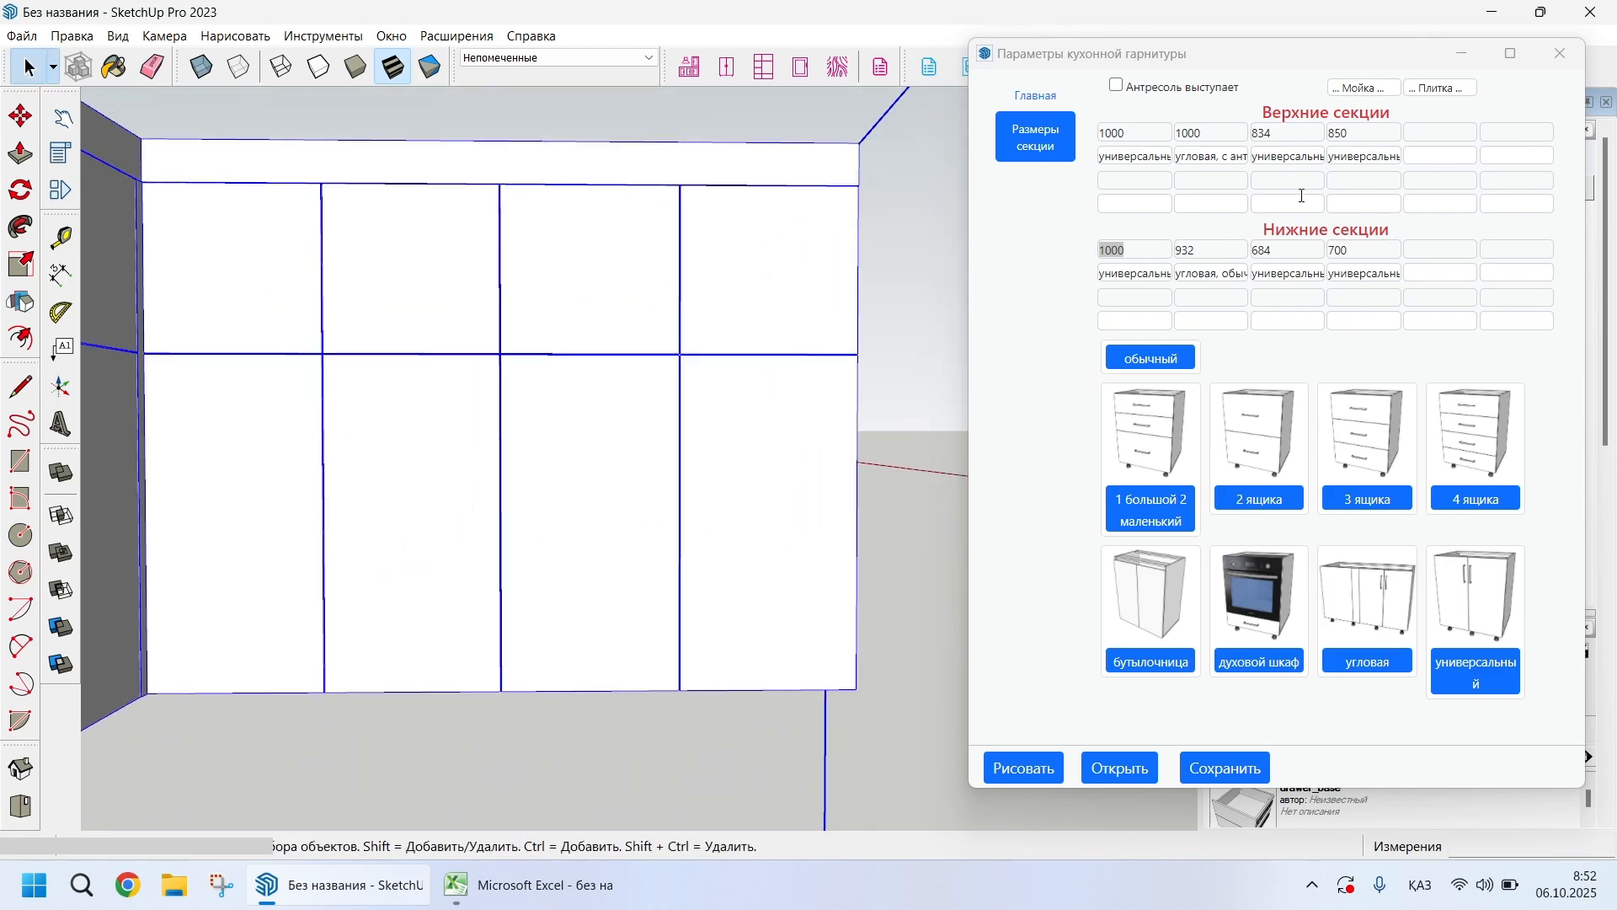
{"action": "double_click", "coordinate": [1300, 135]}
Examine how the upper and lower cabinet runs meet at the corner, from both sides and from above
{"action": "middle_click_drag", "start_coordinate": [763, 432], "coordinate": [544, 368]}
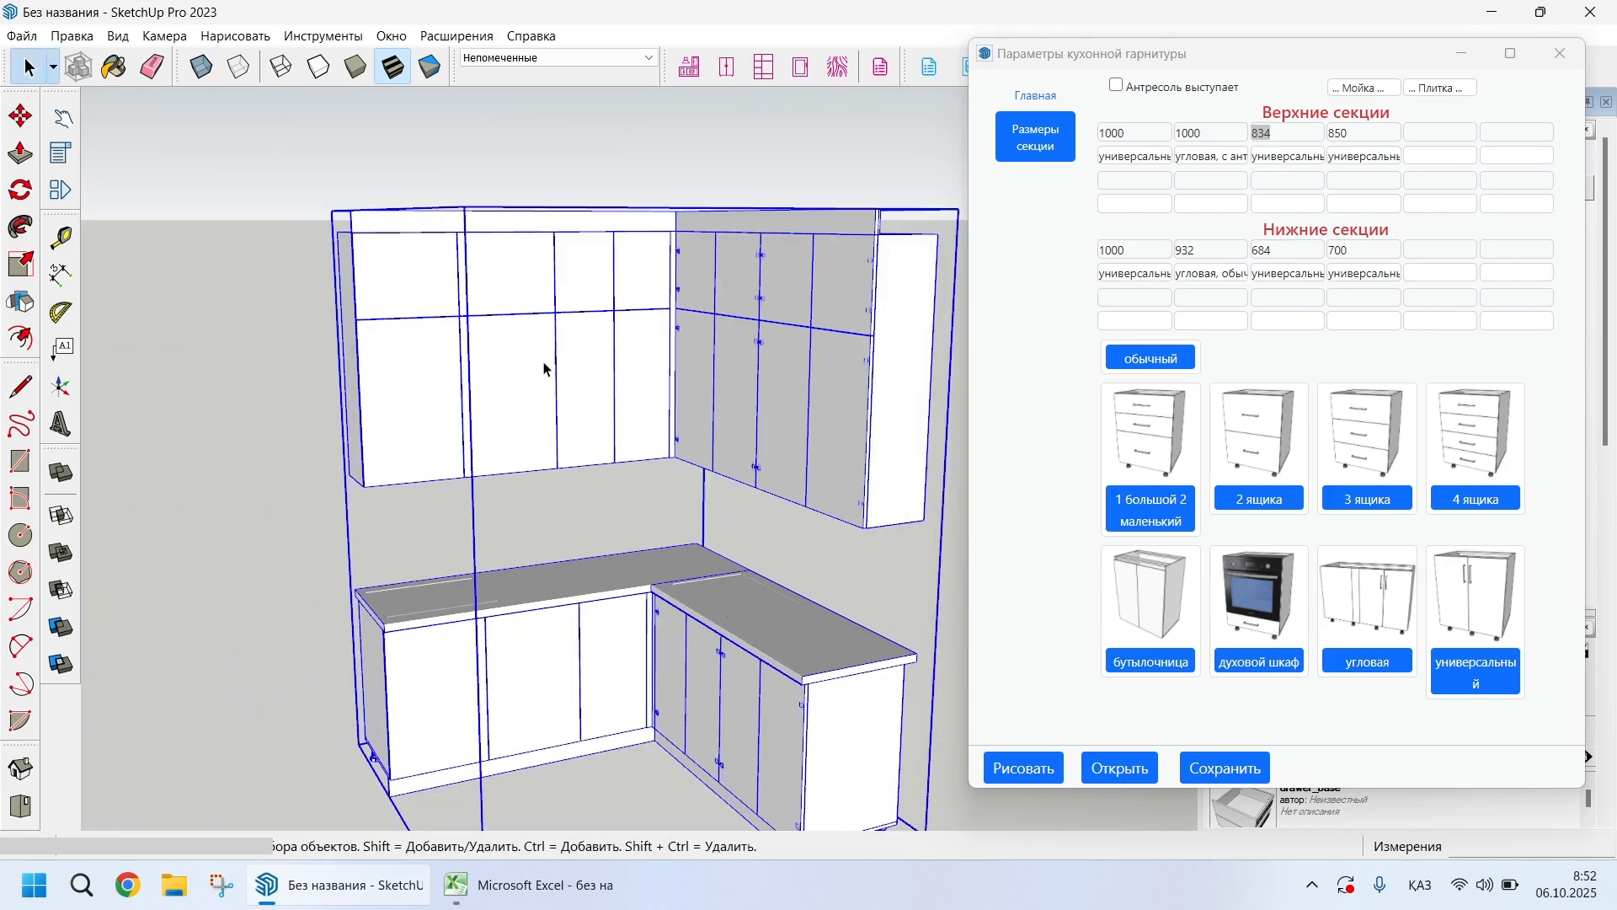
{"action": "middle_click_drag", "start_coordinate": [836, 373], "coordinate": [950, 492]}
{"action": "scroll", "coordinate": [708, 362], "scroll_direction": "up", "scroll_amount": 3}
{"action": "scroll", "coordinate": [708, 363], "scroll_direction": "down", "scroll_amount": 5}
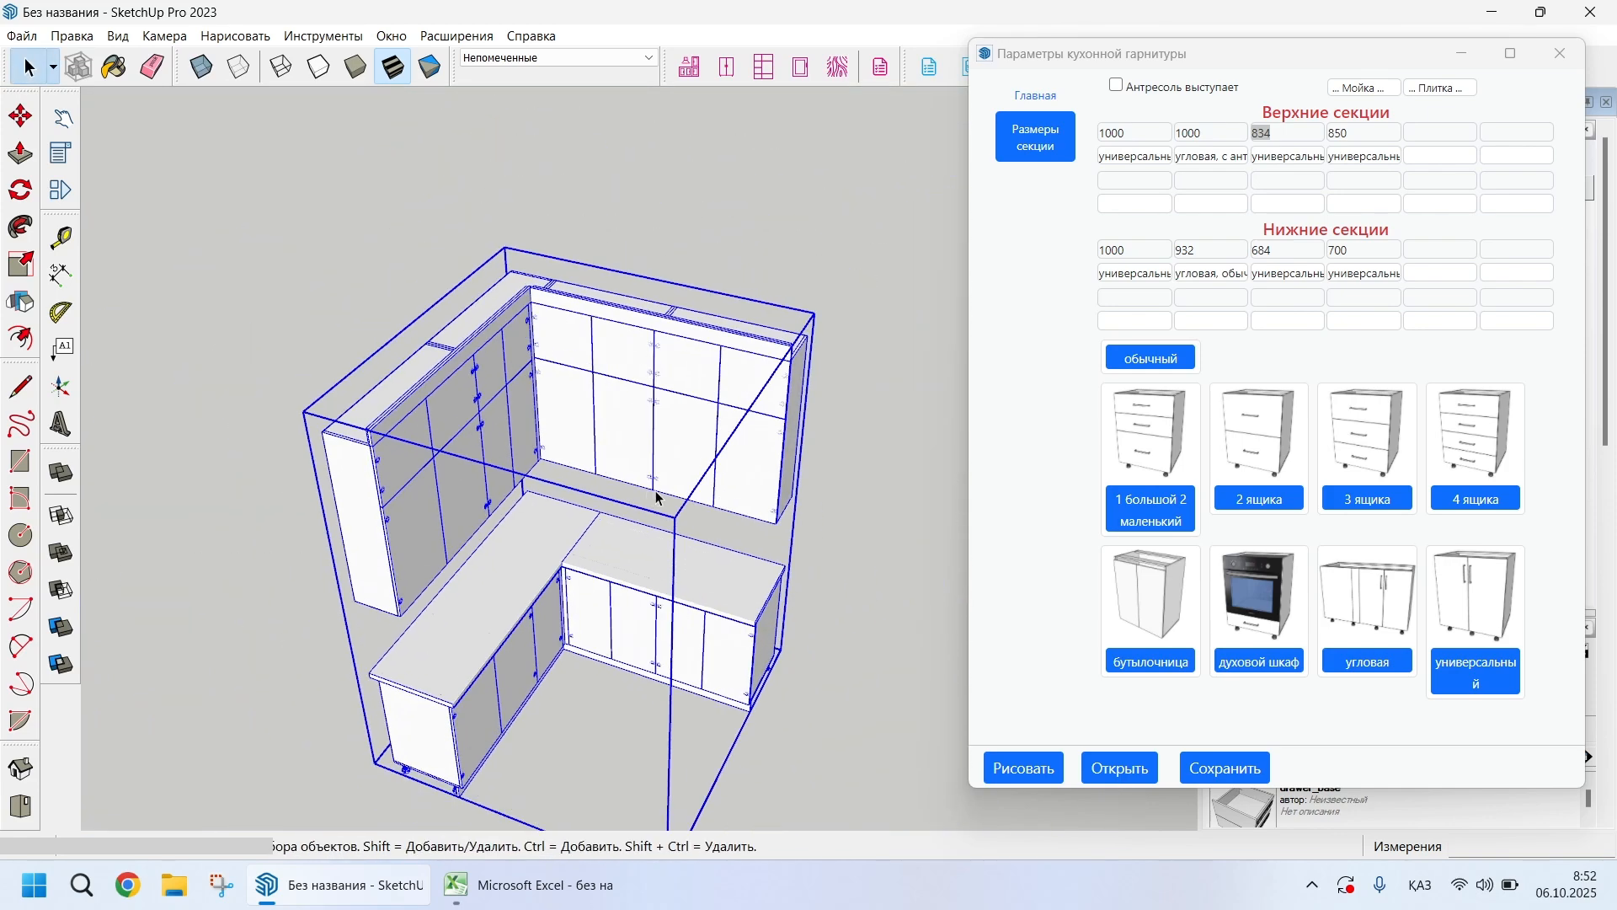
{"action": "middle_click_drag", "start_coordinate": [708, 363], "coordinate": [251, 394]}
{"action": "middle_click_drag", "start_coordinate": [505, 527], "coordinate": [946, 516]}
{"action": "scroll", "coordinate": [692, 594], "scroll_direction": "up", "scroll_amount": 4}
{"action": "middle_click_drag", "start_coordinate": [693, 594], "coordinate": [853, 476]}
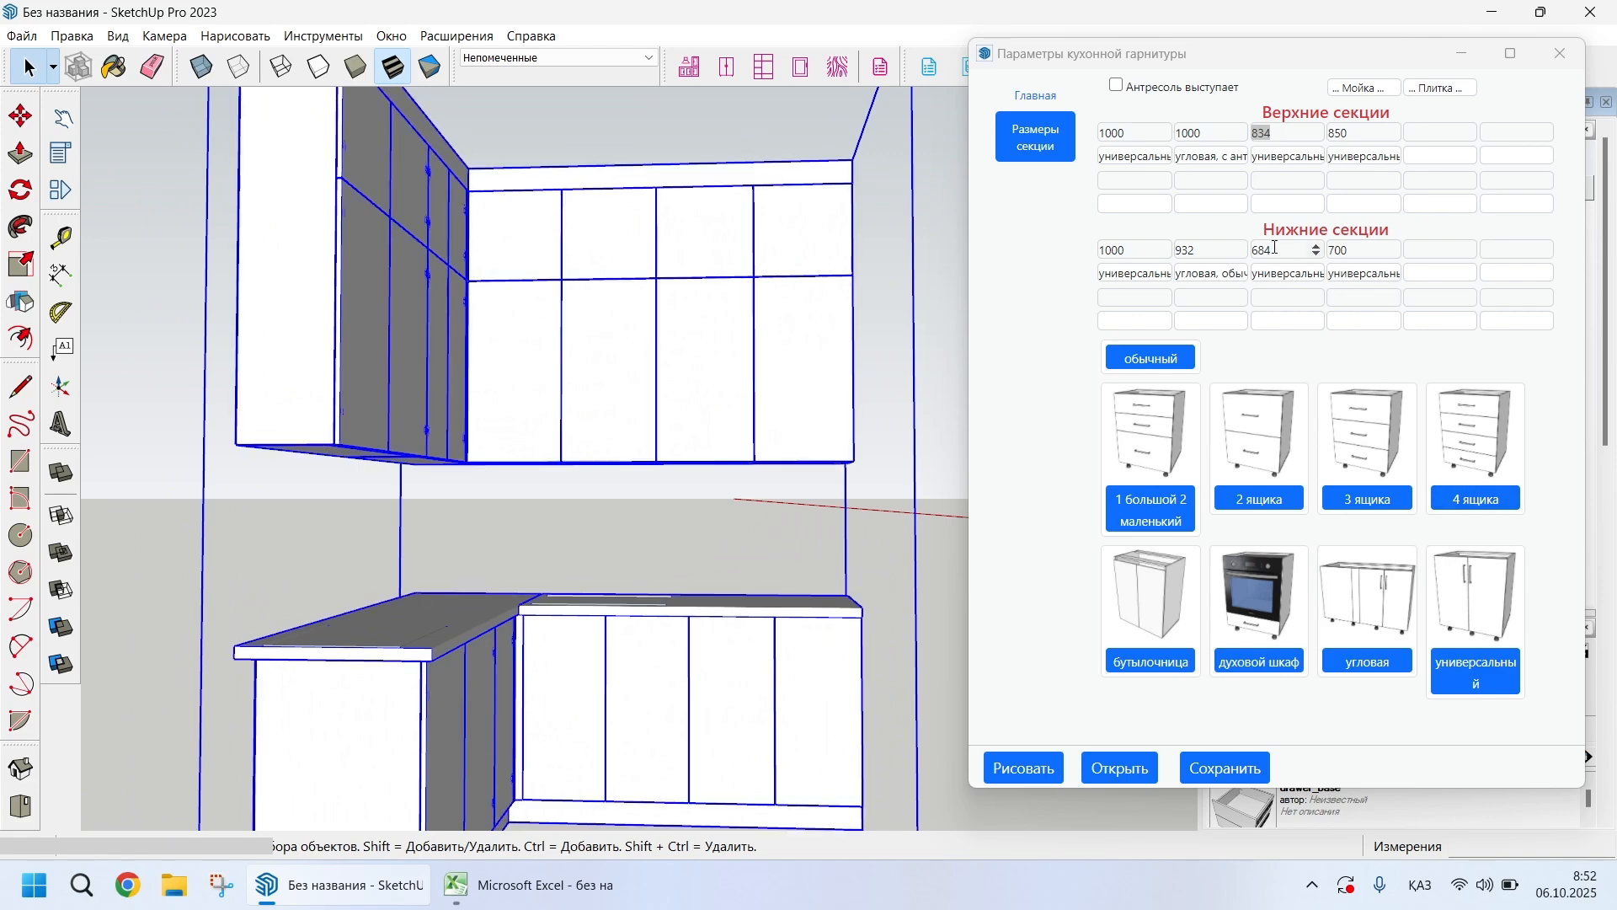
Dimension the worktop's rear edge from the inner wall corner to the end of the adjoining cabinet run
{"action": "middle_click_drag", "start_coordinate": [488, 657], "coordinate": [532, 742]}
{"action": "scroll", "coordinate": [534, 666], "scroll_direction": "up", "scroll_amount": 3}
{"action": "middle_click_drag", "start_coordinate": [429, 615], "coordinate": [378, 573]}
{"action": "scroll", "coordinate": [377, 572], "scroll_direction": "up", "scroll_amount": 2}
{"action": "scroll", "coordinate": [151, 528], "scroll_direction": "down", "scroll_amount": 2}
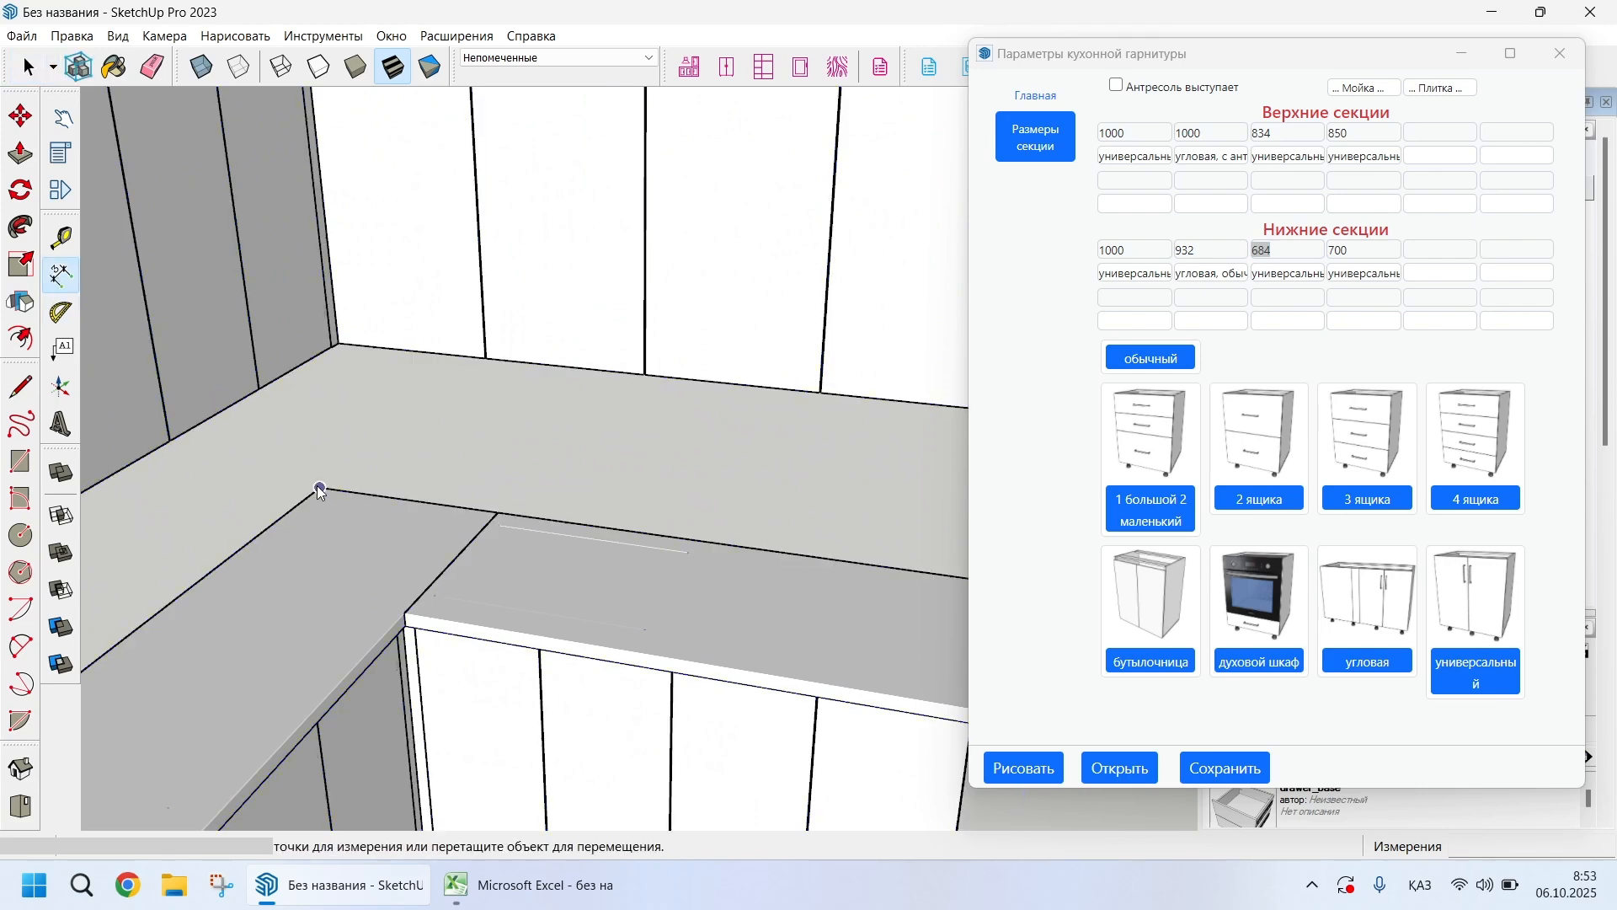
{"action": "scroll", "coordinate": [341, 422], "scroll_direction": "down", "scroll_amount": 2}
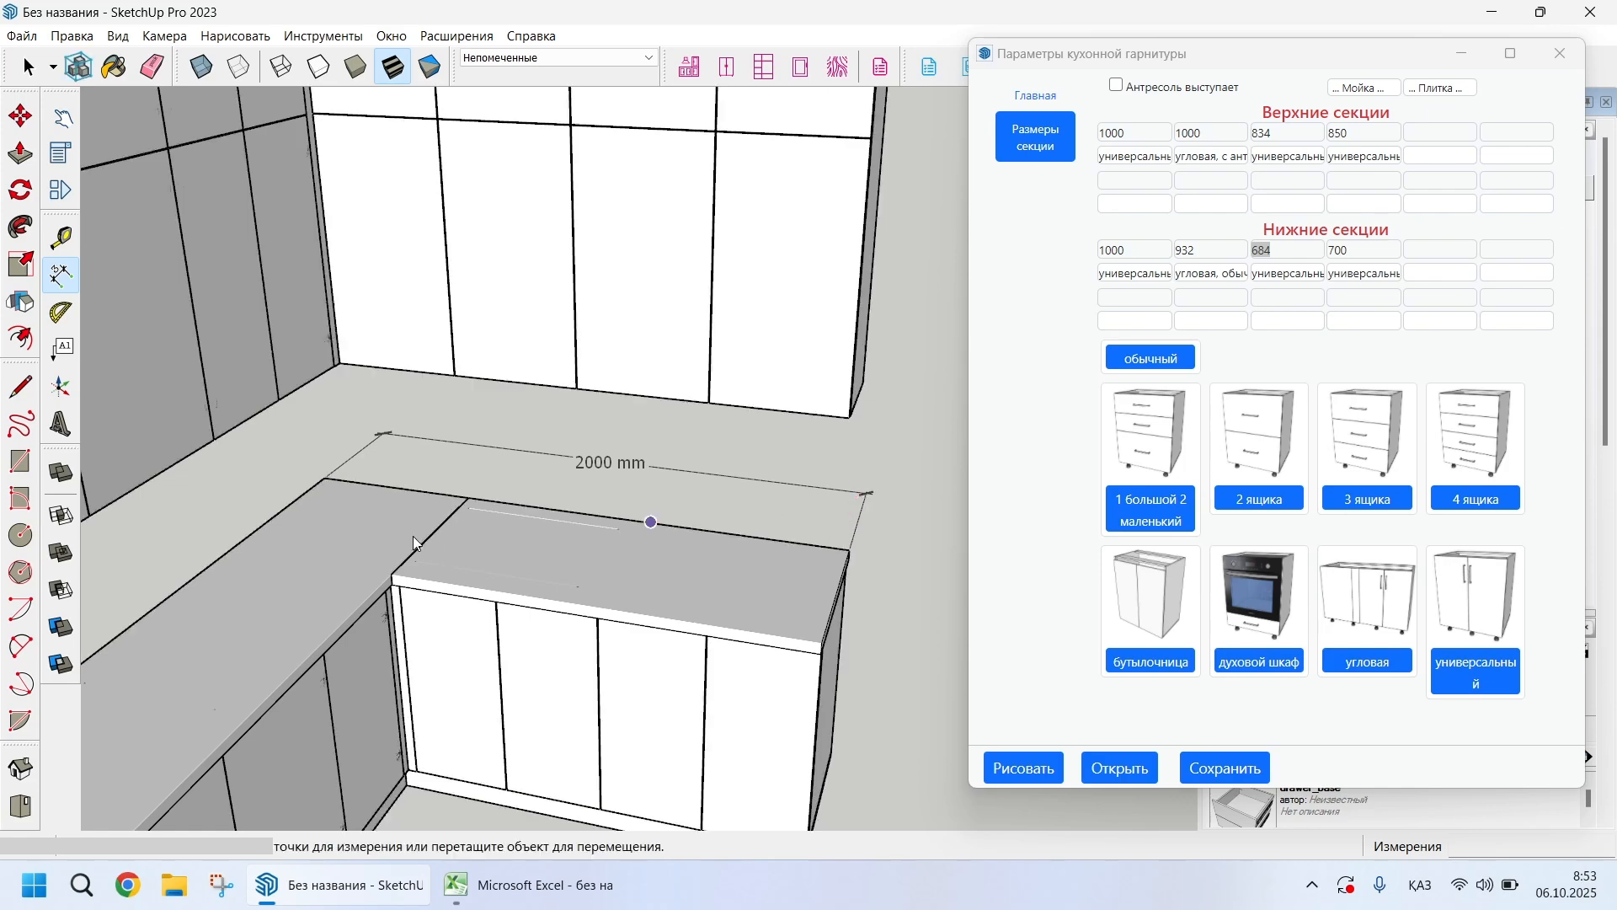
{"action": "scroll", "coordinate": [393, 531], "scroll_direction": "up", "scroll_amount": 1}
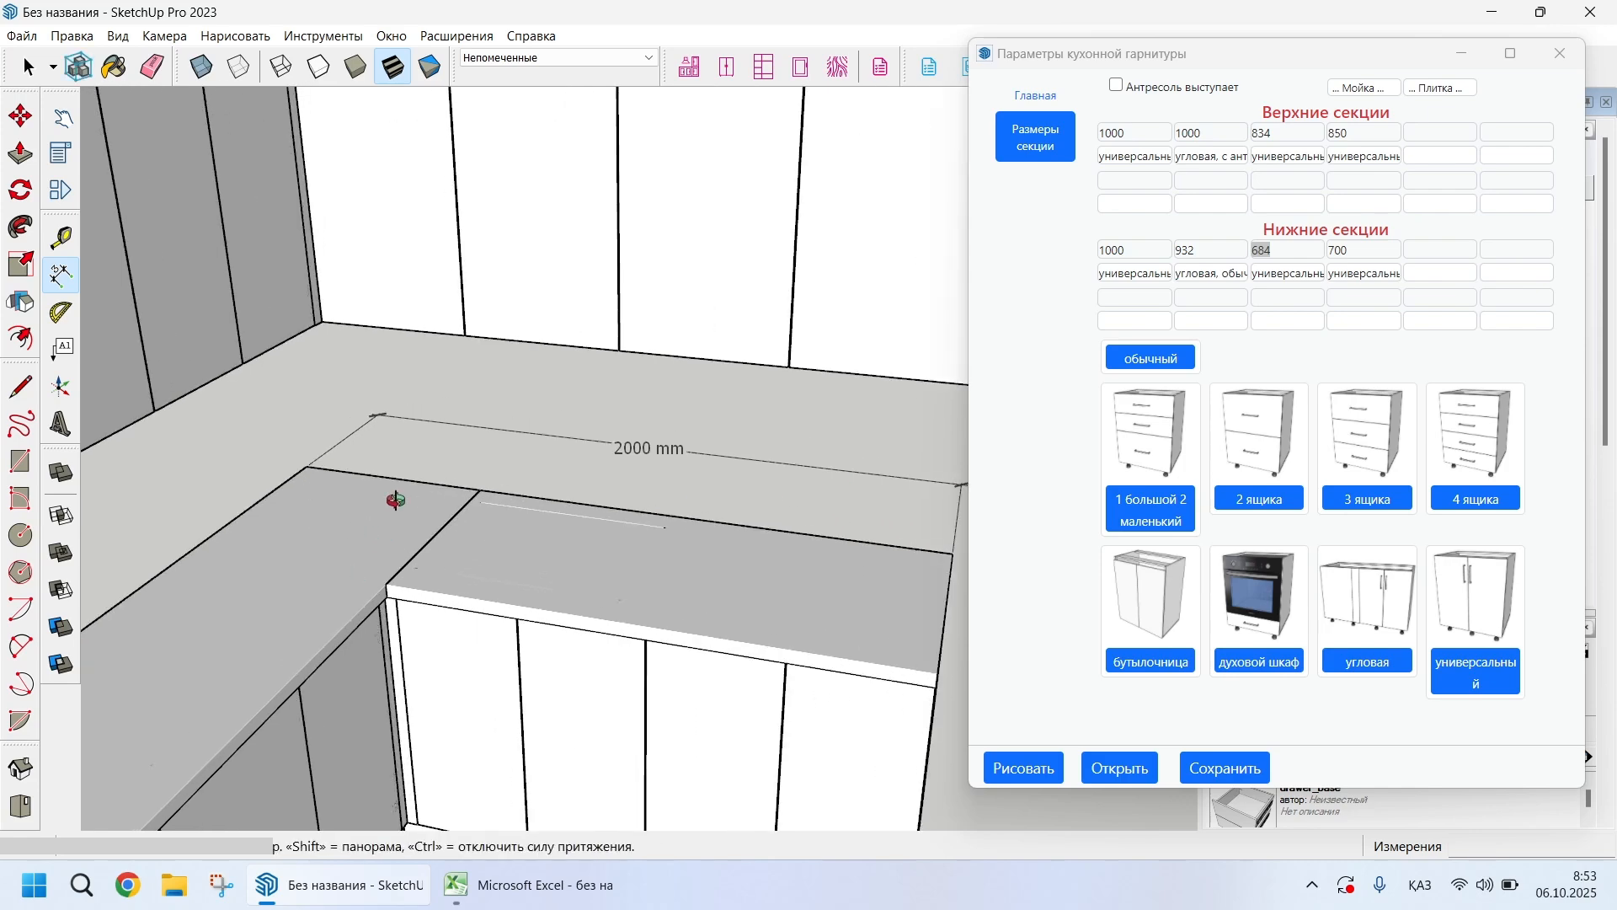
Explode the whole kitchen component so its cabinets and worktops become separate objects
{"action": "middle_click_drag", "start_coordinate": [395, 501], "coordinate": [474, 604]}
{"action": "scroll", "coordinate": [472, 590], "scroll_direction": "up", "scroll_amount": 3}
{"action": "middle_click_drag", "start_coordinate": [464, 523], "coordinate": [321, 733]}
{"action": "scroll", "coordinate": [475, 476], "scroll_direction": "up", "scroll_amount": 2}
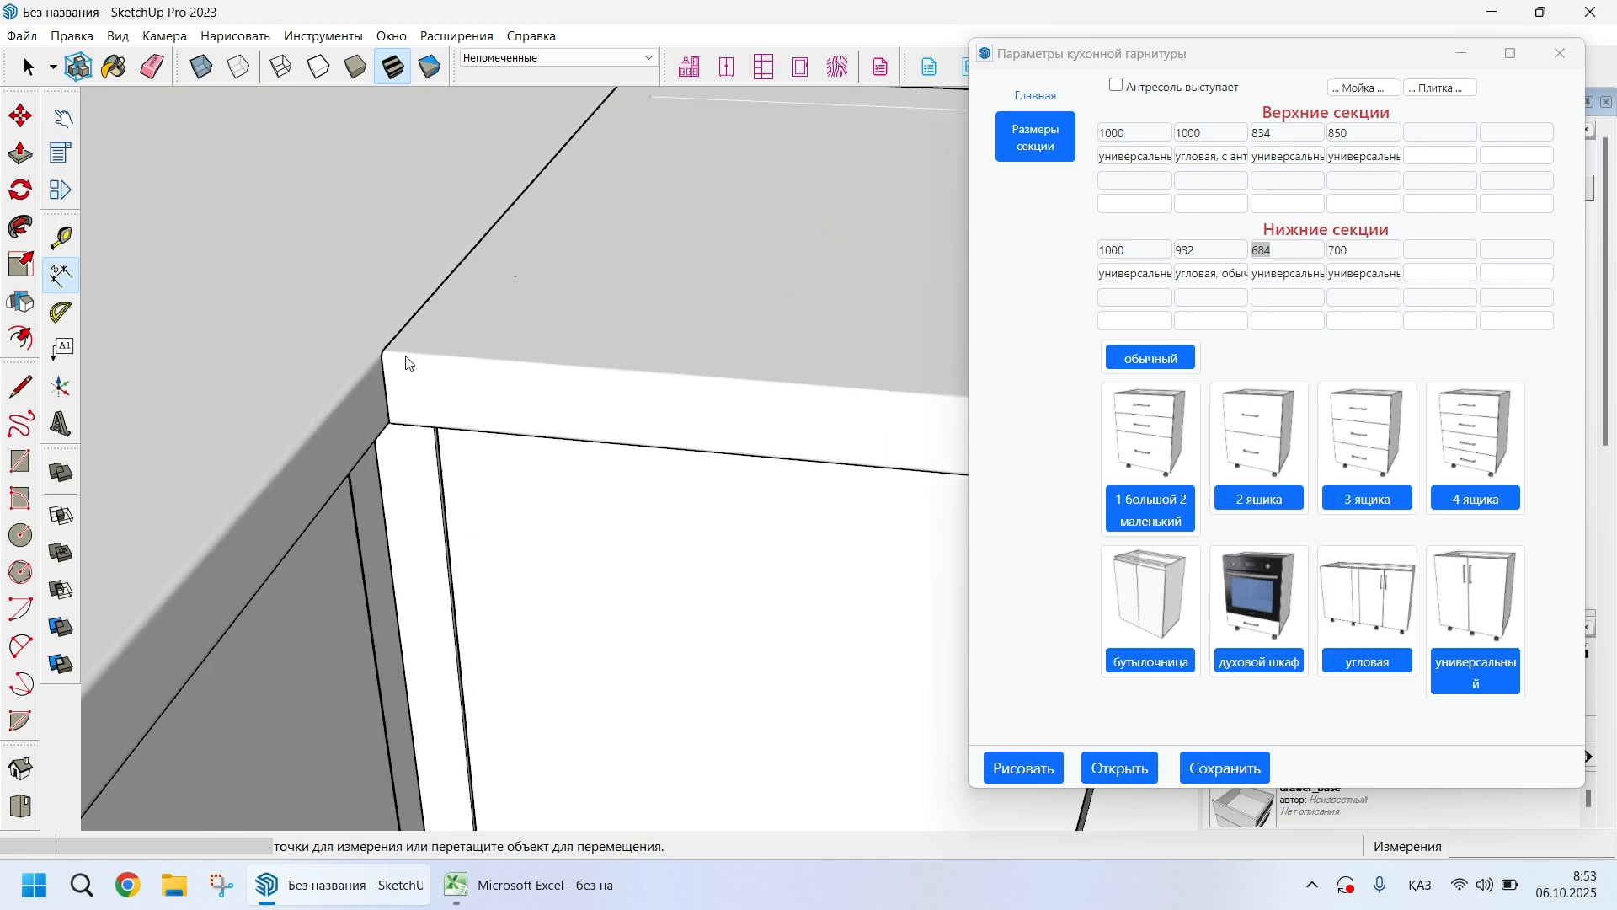
{"action": "left_click", "coordinate": [500, 352]}
{"action": "right_click", "coordinate": [502, 350]}
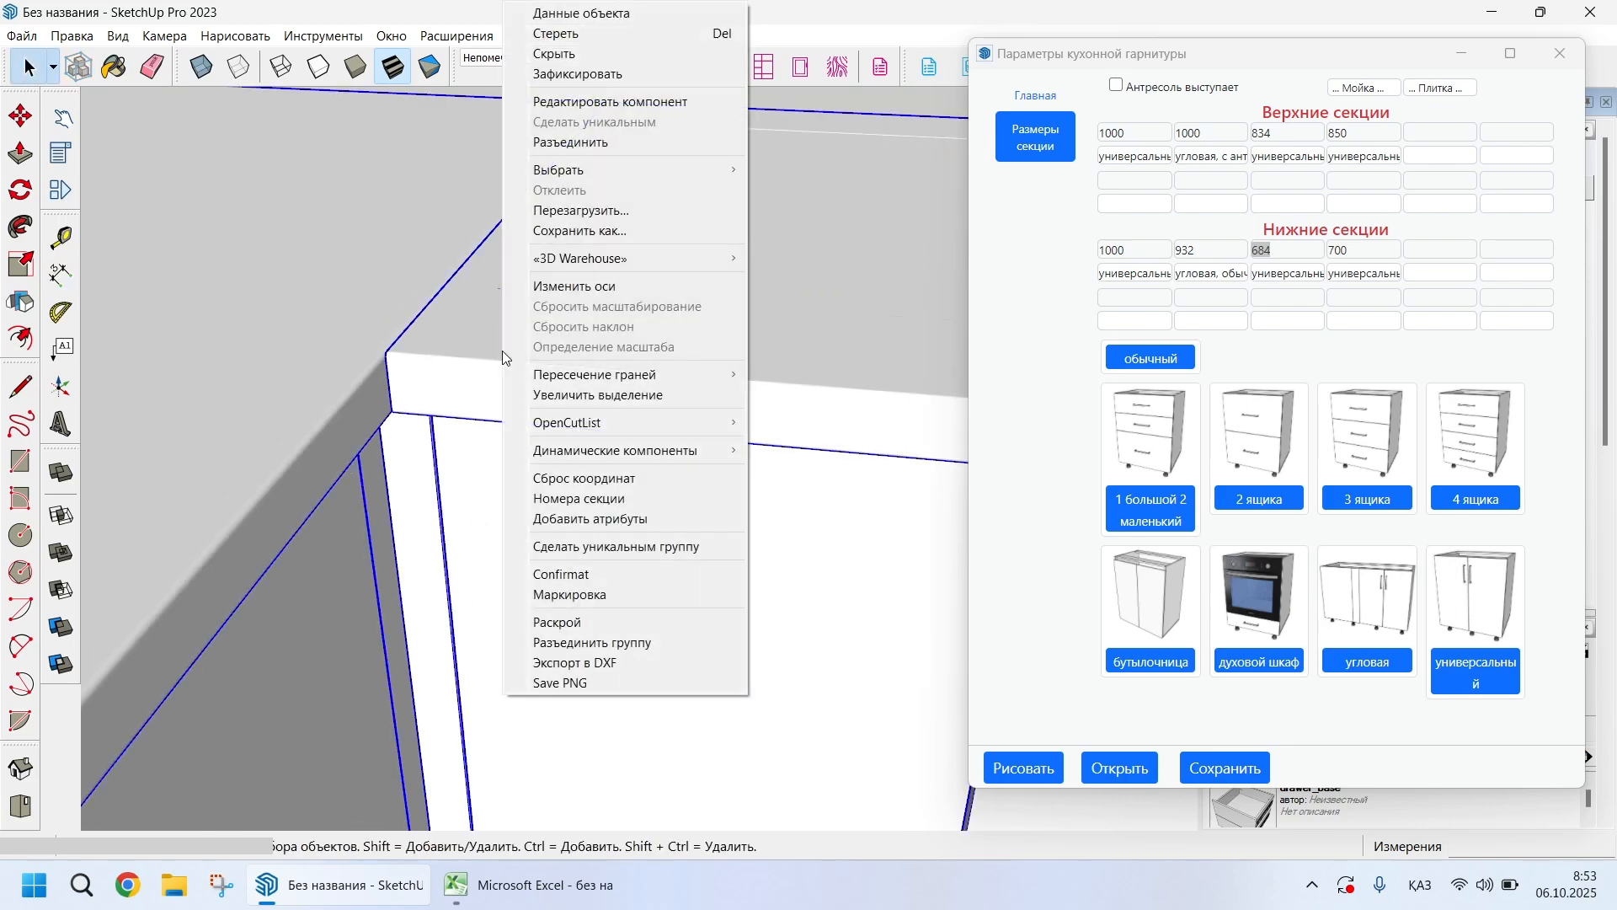
{"action": "left_click", "coordinate": [614, 498]}
{"action": "right_click", "coordinate": [524, 387]}
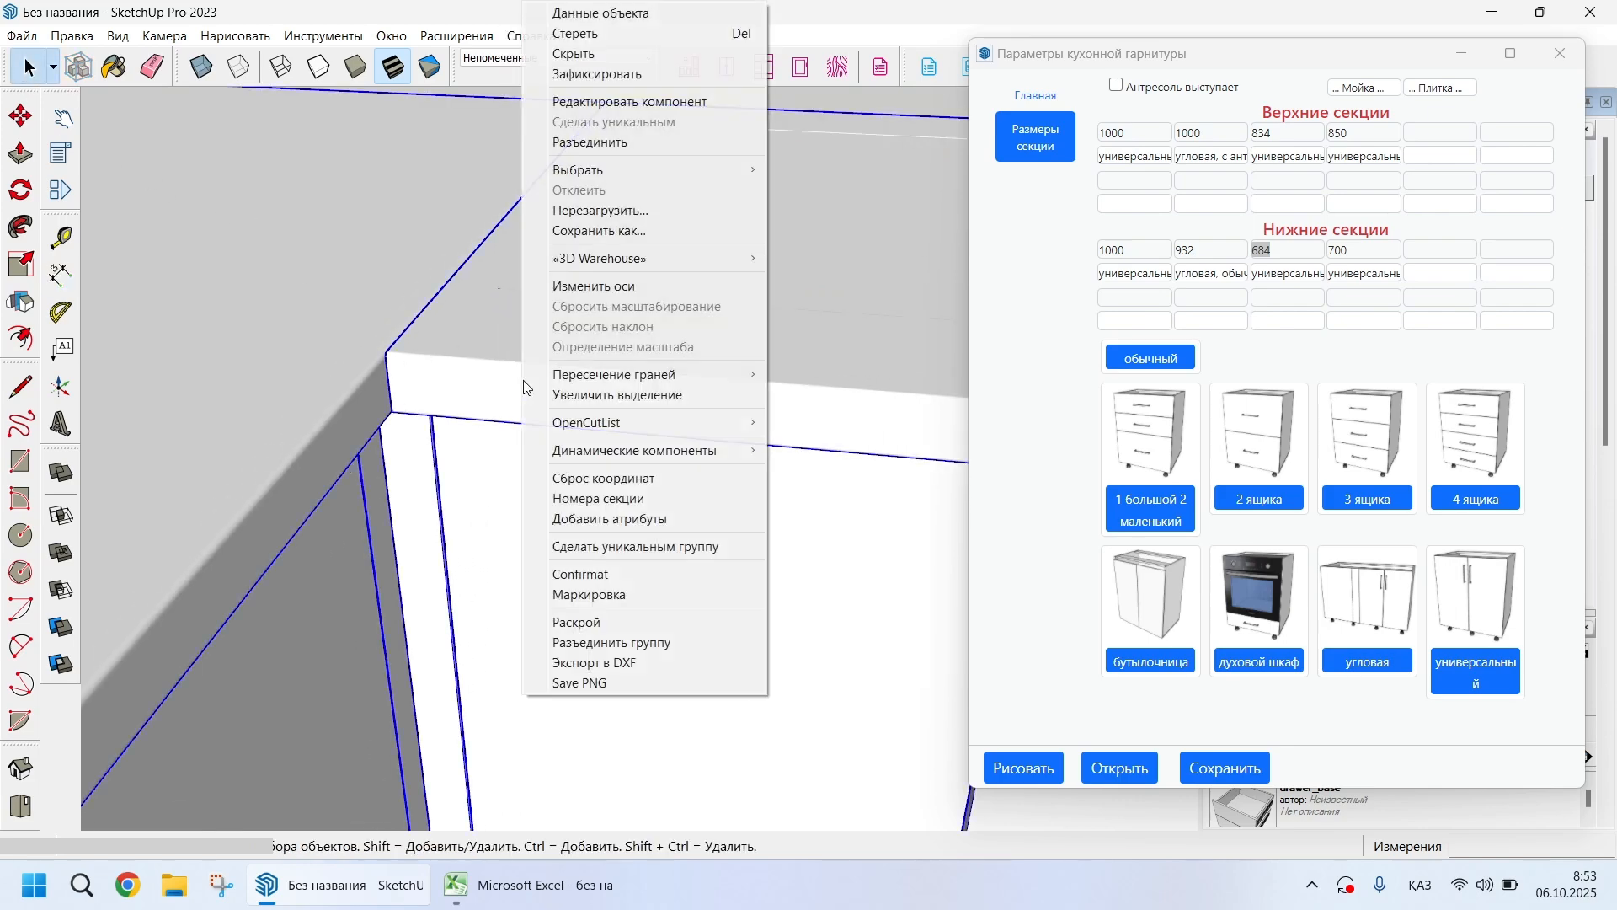
{"action": "left_click", "coordinate": [627, 142]}
{"action": "scroll", "coordinate": [542, 343], "scroll_direction": "down", "scroll_amount": 4}
{"action": "left_click", "coordinate": [644, 232]}
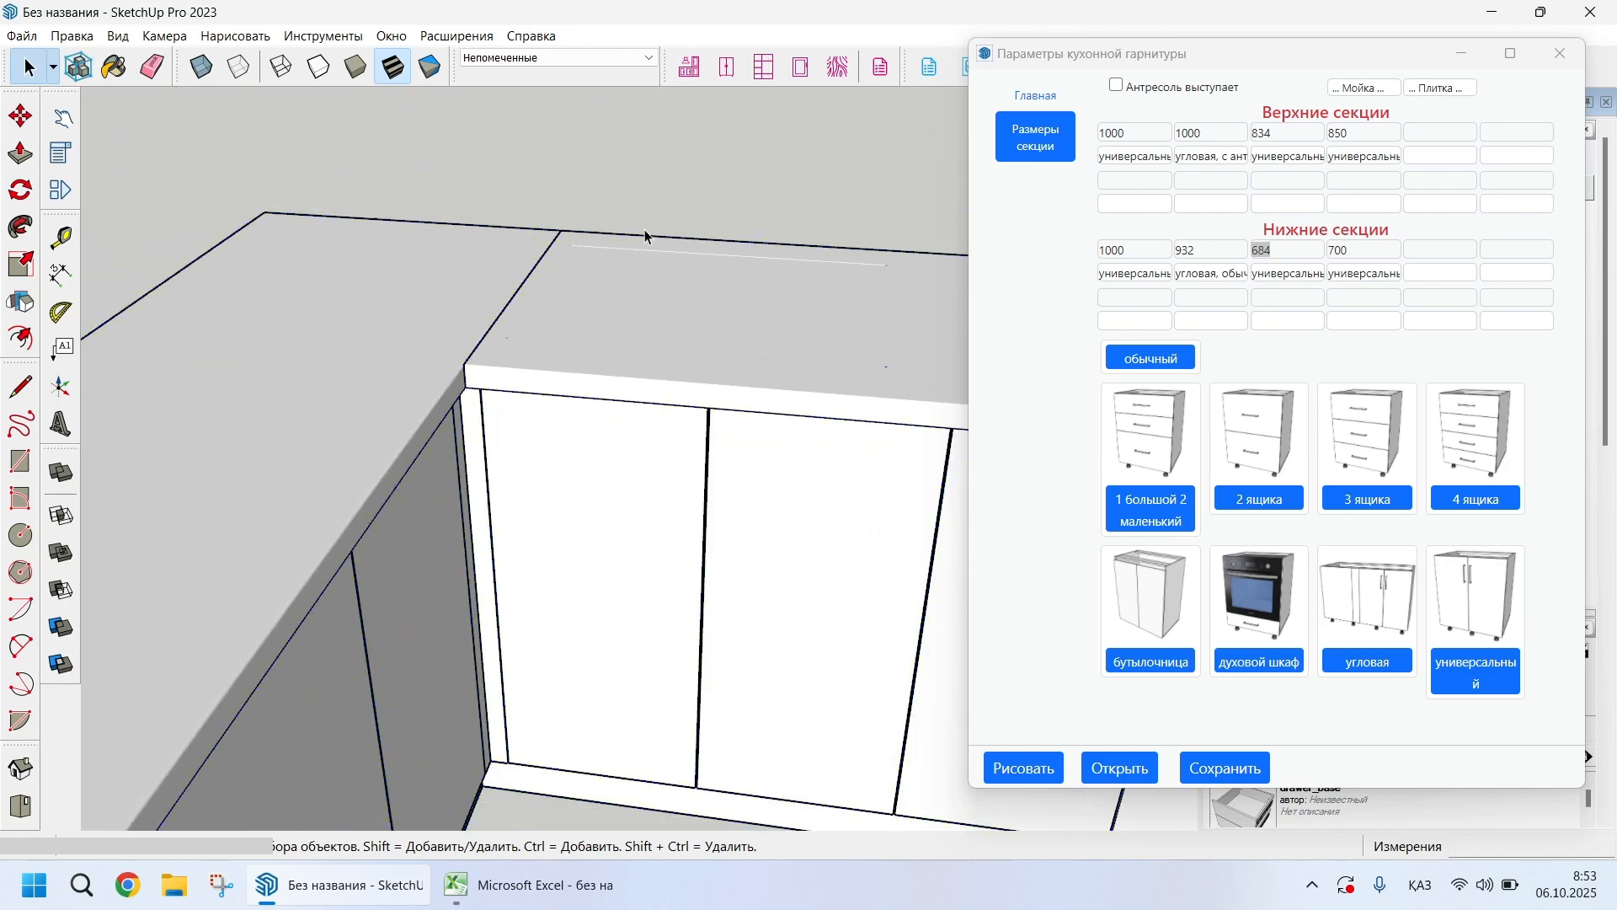
Hide the worktop piece over the adjoining run that butts against the corner worktop
{"action": "left_click", "coordinate": [602, 340]}
{"action": "right_click", "coordinate": [602, 338]}
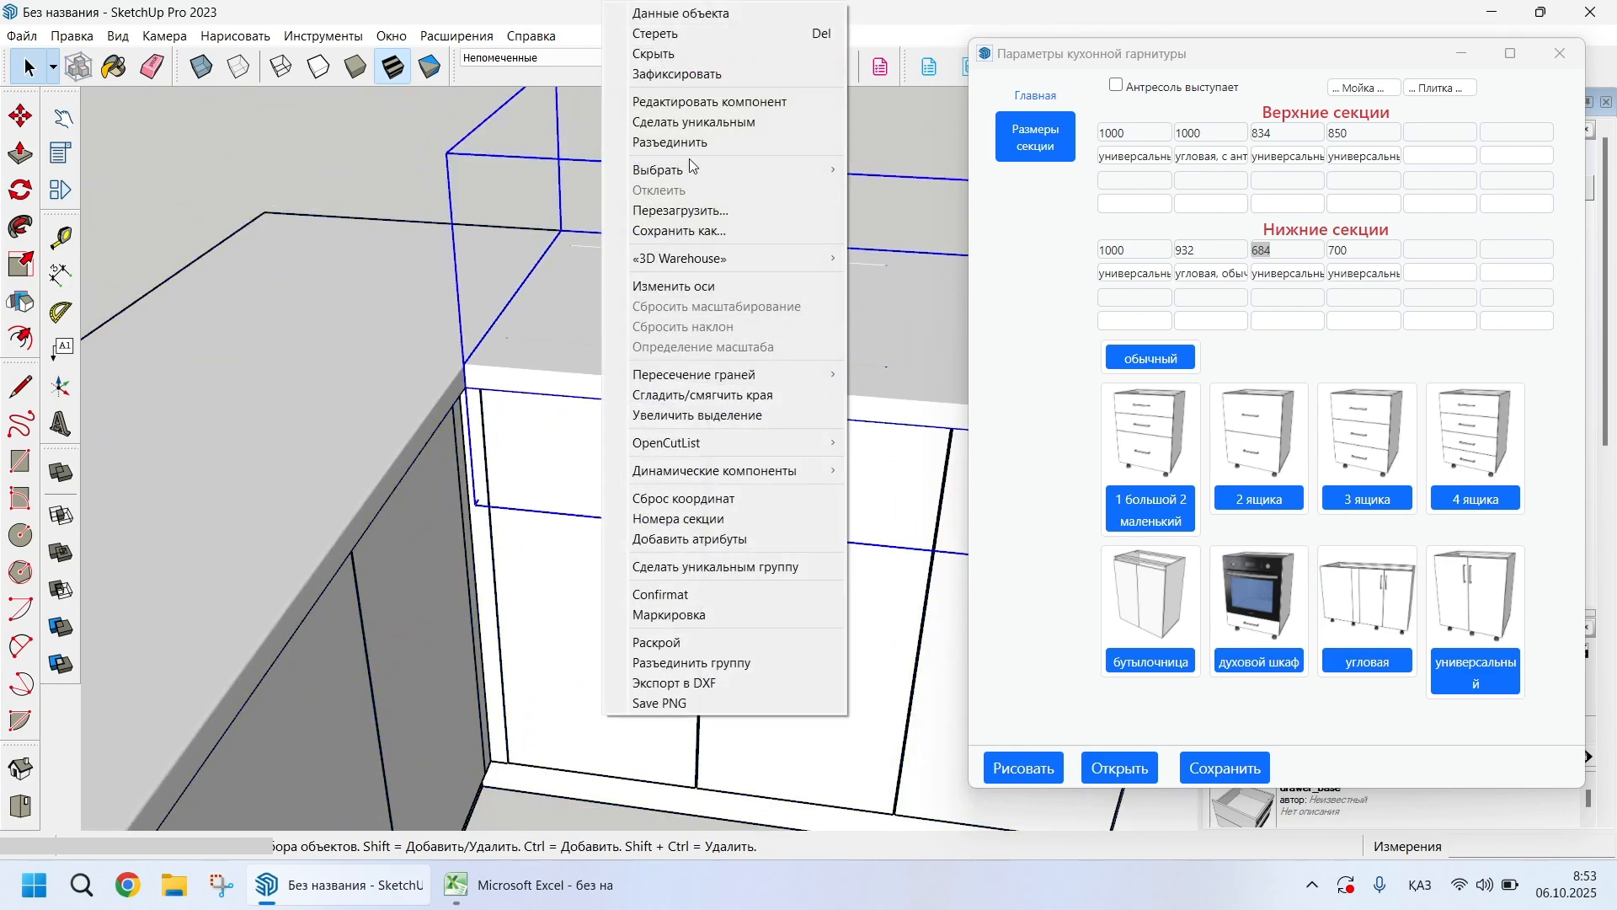
{"action": "left_click", "coordinate": [685, 49]}
{"action": "middle_click_drag", "start_coordinate": [472, 361], "coordinate": [524, 309]}
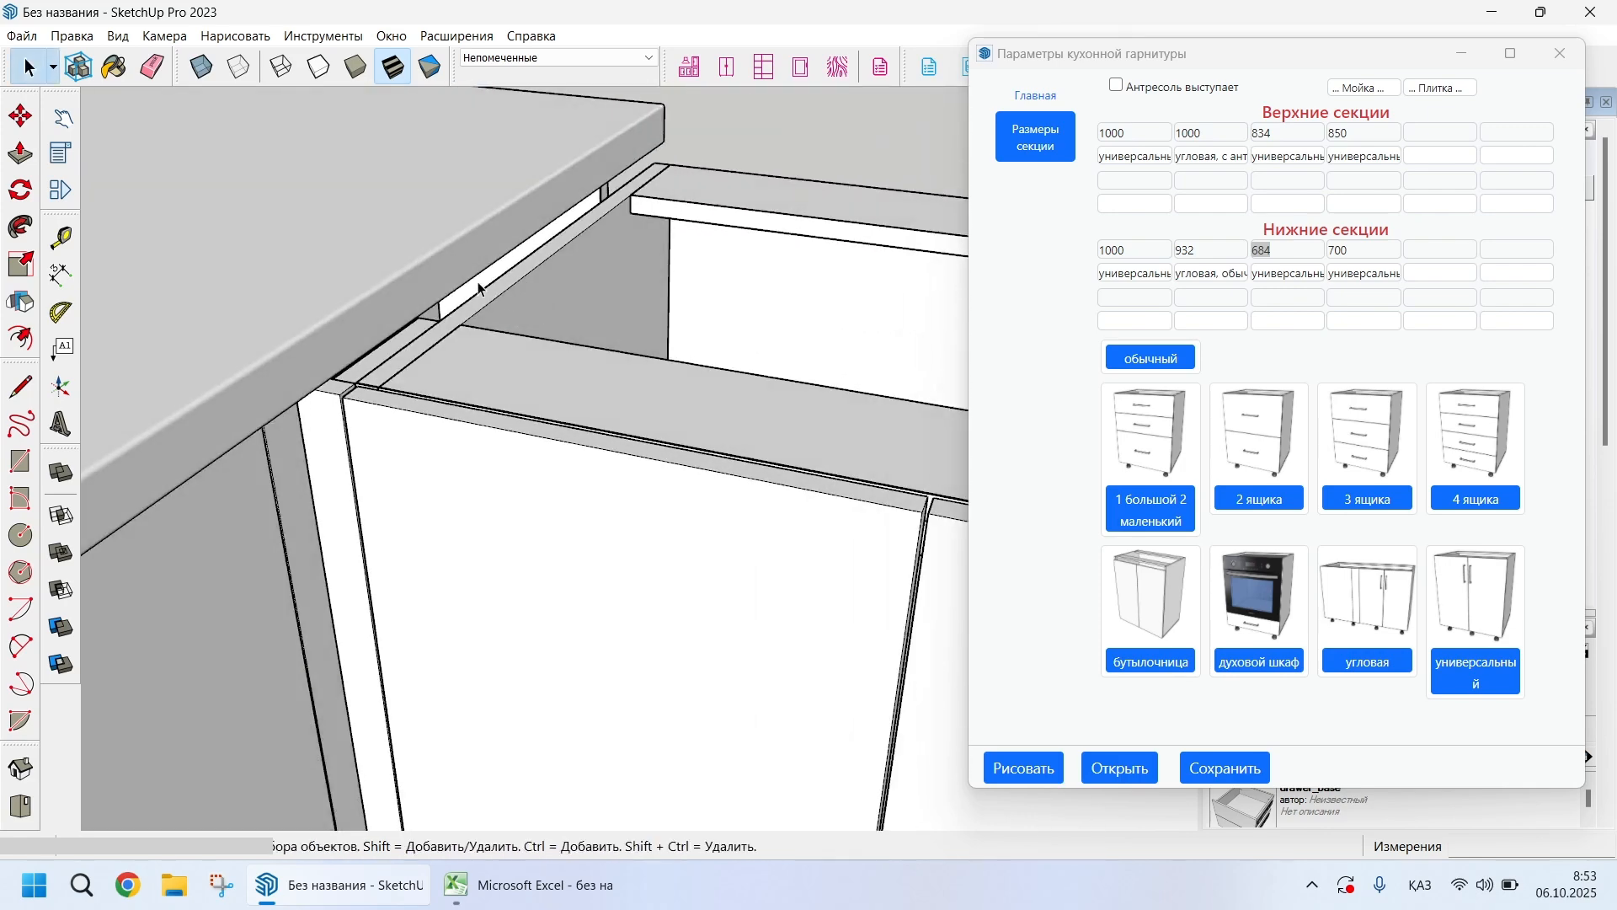
Hide the remaining worktop piece that covers the lower corner cabinet and its run
{"action": "right_click", "coordinate": [479, 286]}
{"action": "right_click", "coordinate": [397, 281]}
{"action": "right_click", "coordinate": [298, 283]}
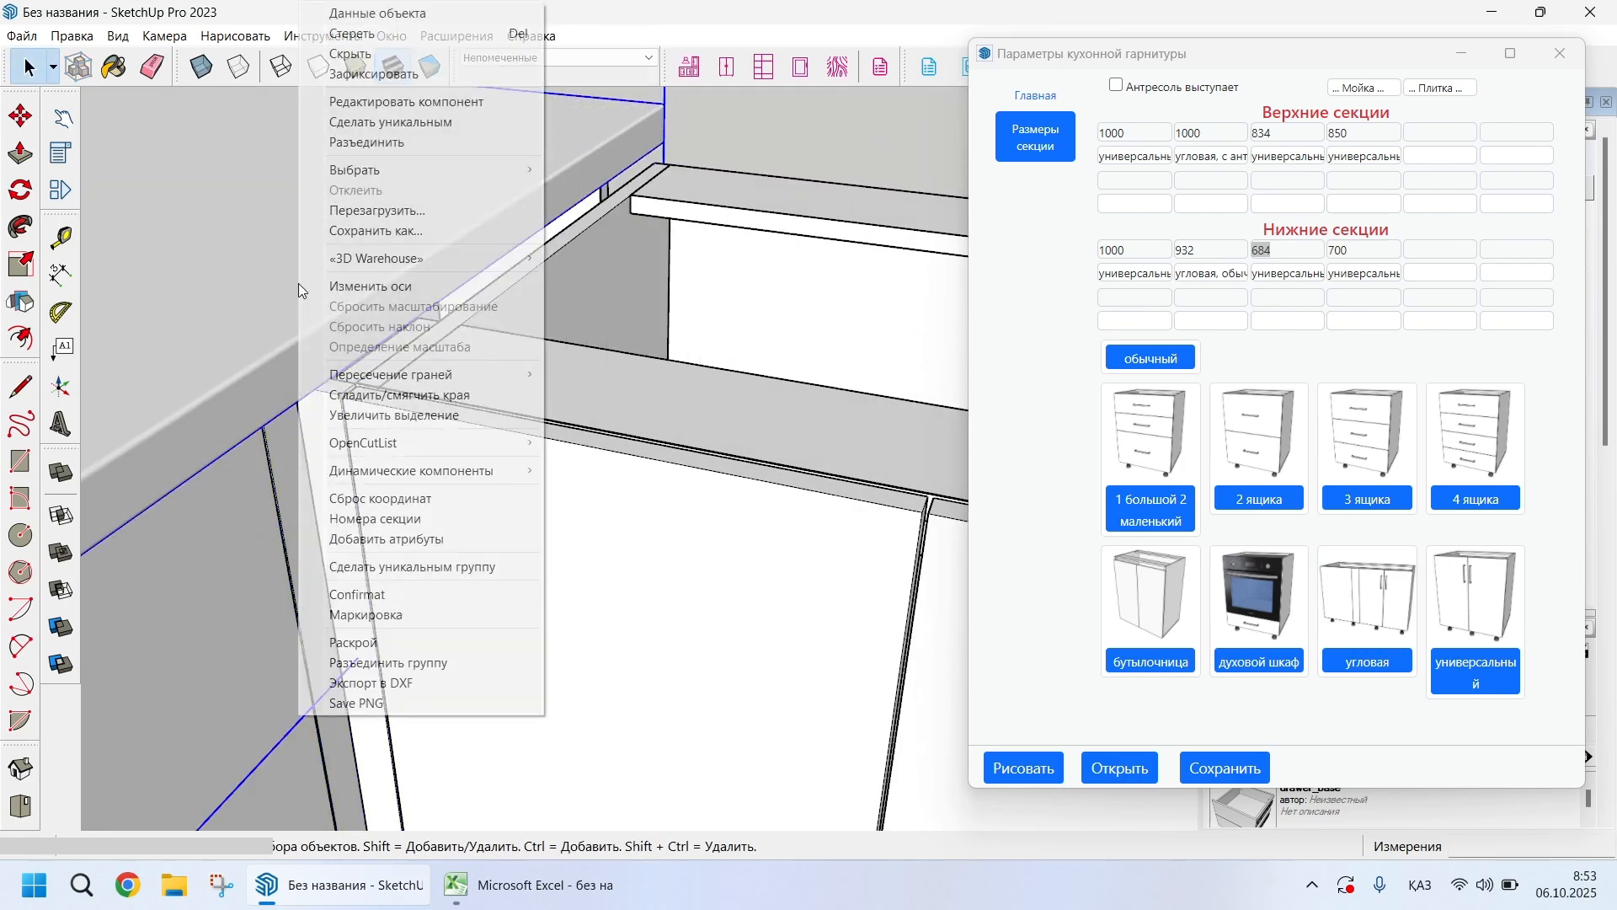
{"action": "left_click", "coordinate": [401, 54]}
{"action": "middle_click_drag", "start_coordinate": [472, 354], "coordinate": [427, 393]}
{"action": "scroll", "coordinate": [427, 392], "scroll_direction": "up", "scroll_amount": 1}
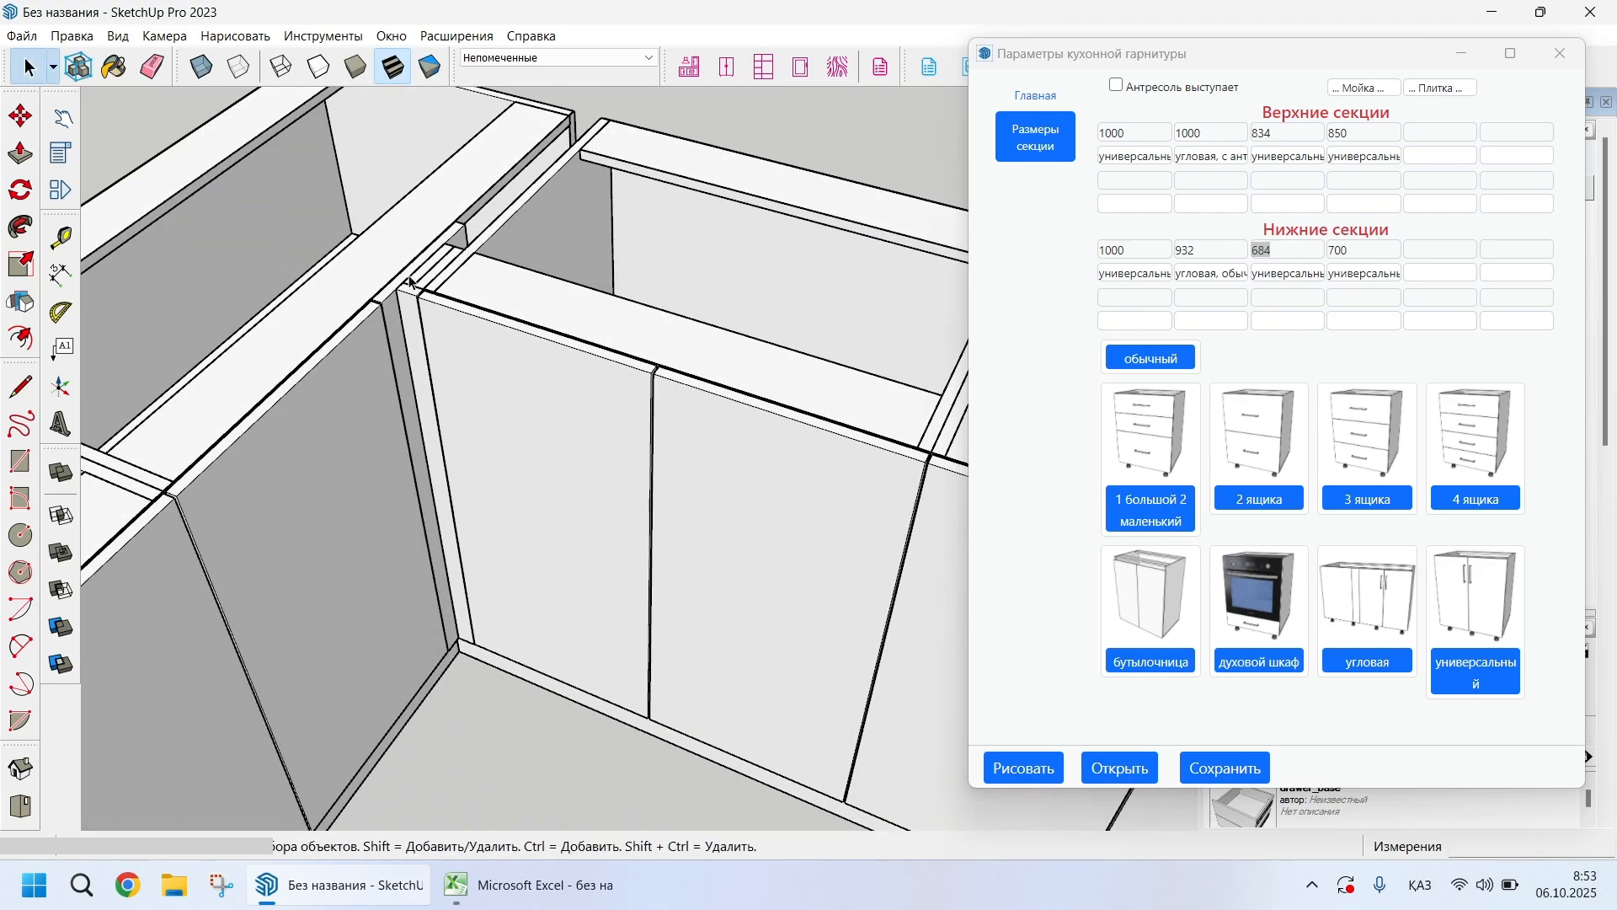
Examine the uncovered lower cabinets, including the end section of the adjoining run, together with the upper cabinets
{"action": "scroll", "coordinate": [427, 392], "scroll_direction": "down", "scroll_amount": 2}
{"action": "left_click", "coordinate": [667, 349]}
{"action": "scroll", "coordinate": [708, 400], "scroll_direction": "down", "scroll_amount": 3}
{"action": "scroll", "coordinate": [776, 478], "scroll_direction": "down", "scroll_amount": 6}
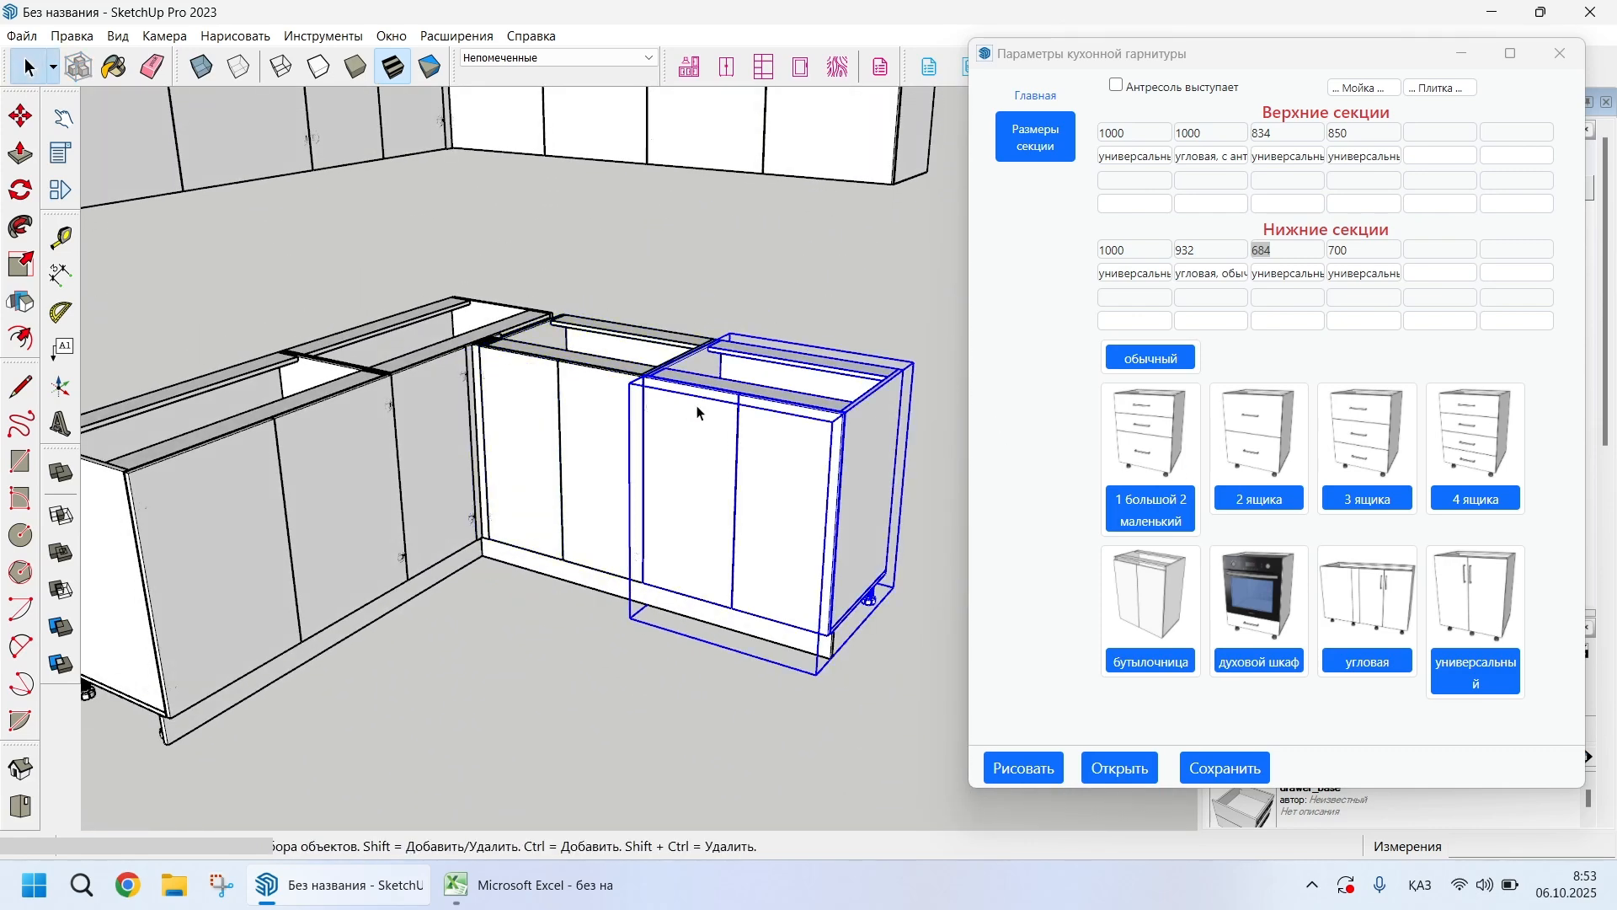
{"action": "scroll", "coordinate": [697, 412], "scroll_direction": "down", "scroll_amount": 6}
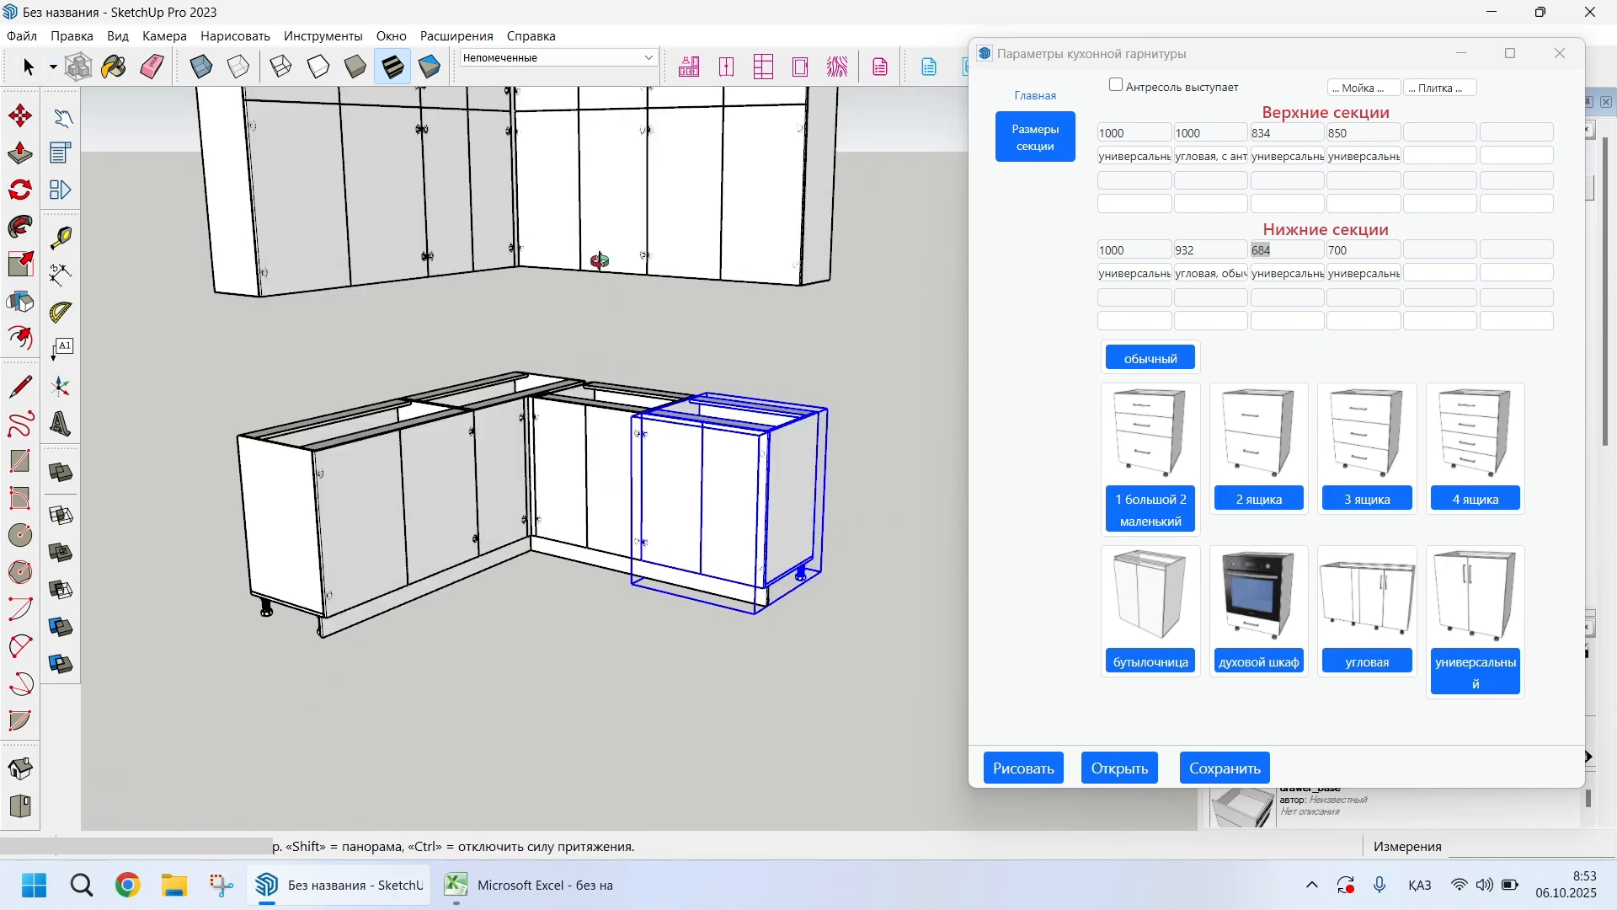
{"action": "left_click", "coordinate": [634, 435]}
{"action": "middle_click_drag", "start_coordinate": [633, 436], "coordinate": [567, 520]}
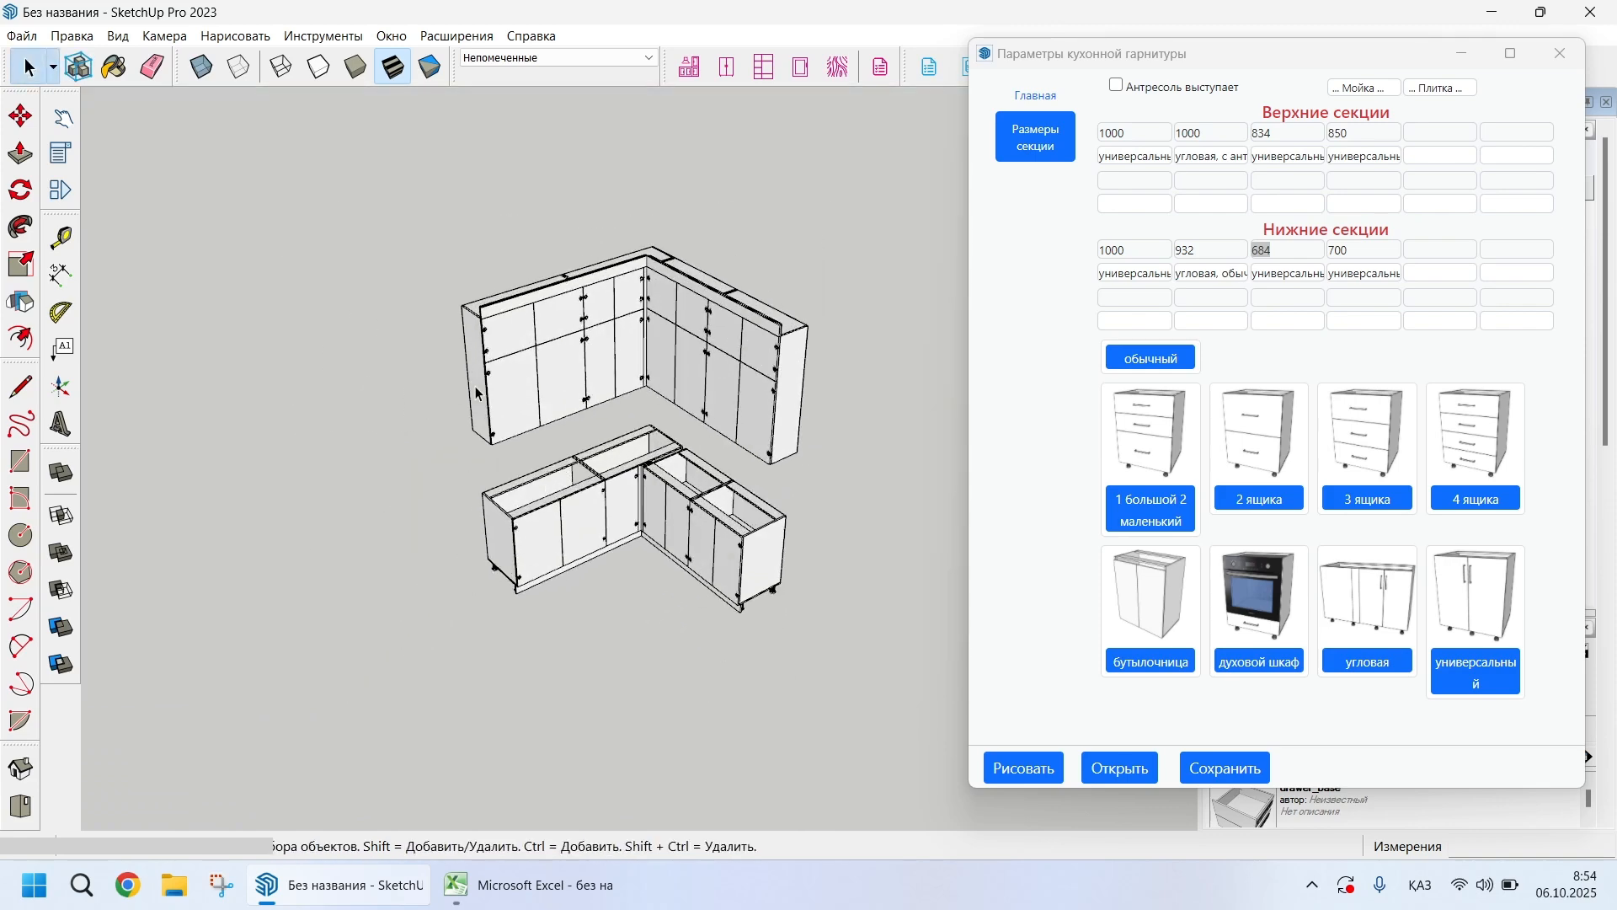